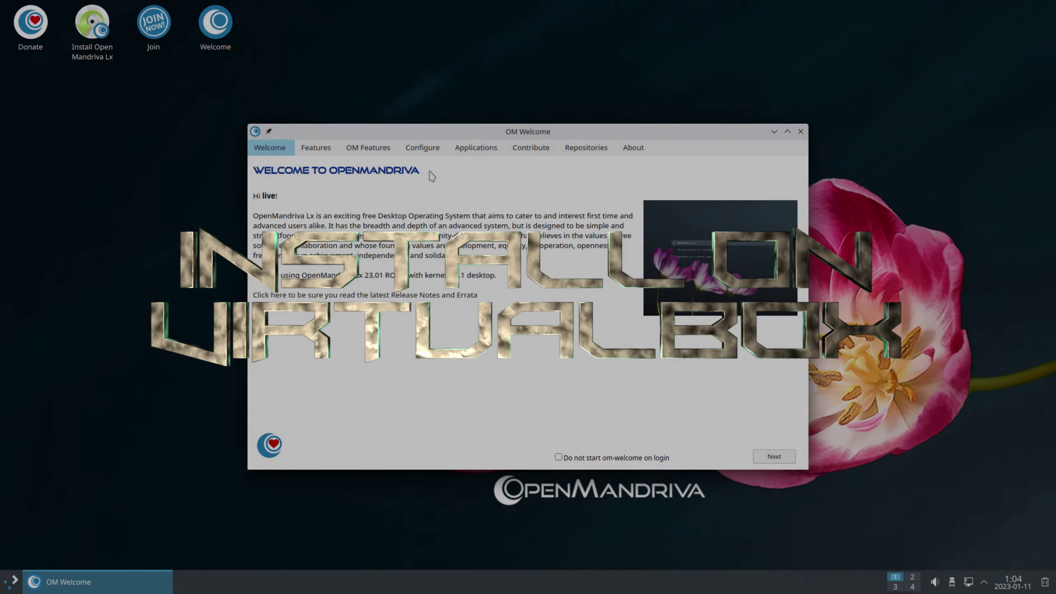
- Launch the OpenMandriva Lx installer and set the location to America/Los_Angeles, keeping American English and the default English (US) keyboard layout
{"action": "double_click", "coordinate": [85, 24]}
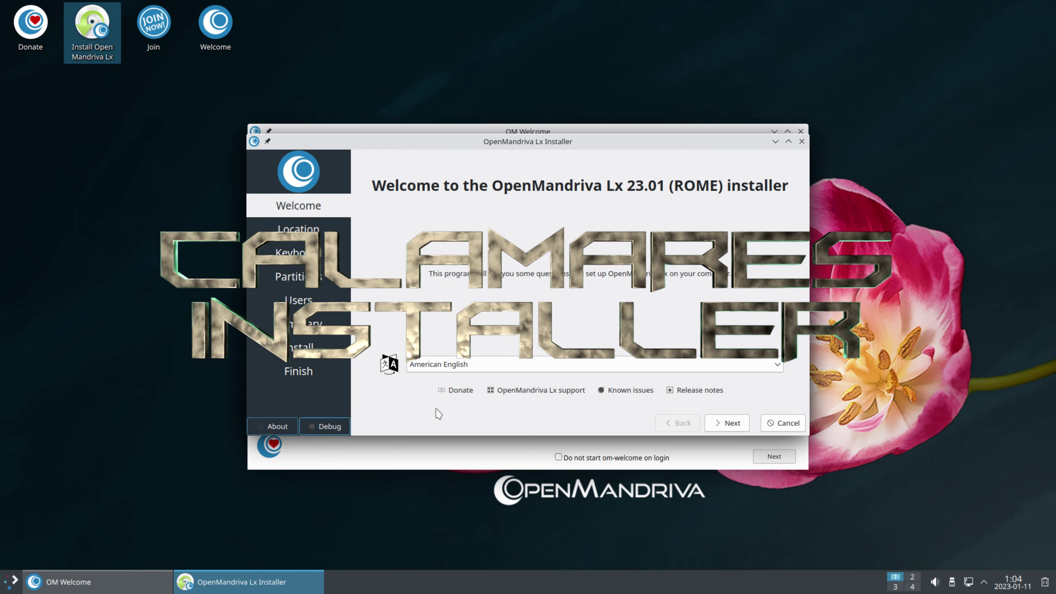
{"action": "left_click", "coordinate": [731, 423]}
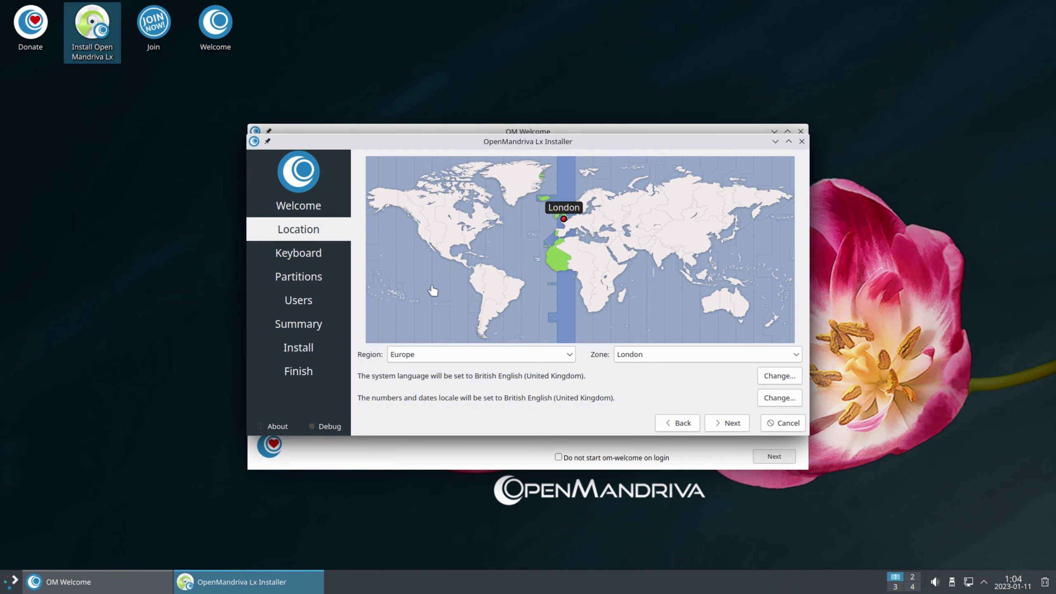
{"action": "left_click", "coordinate": [421, 235]}
{"action": "left_click", "coordinate": [734, 427]}
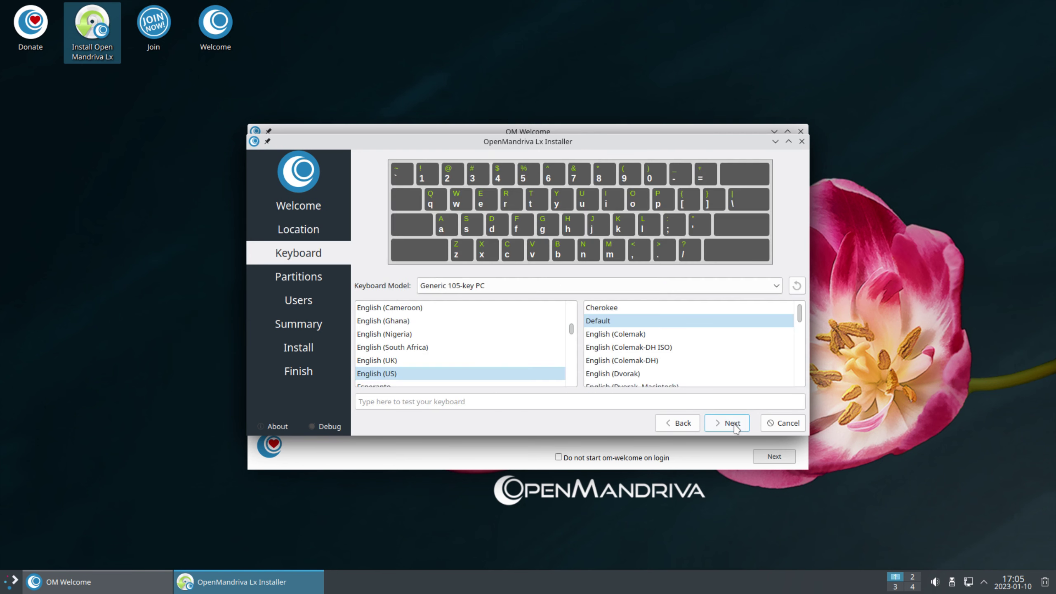
{"action": "left_click", "coordinate": [733, 424]}
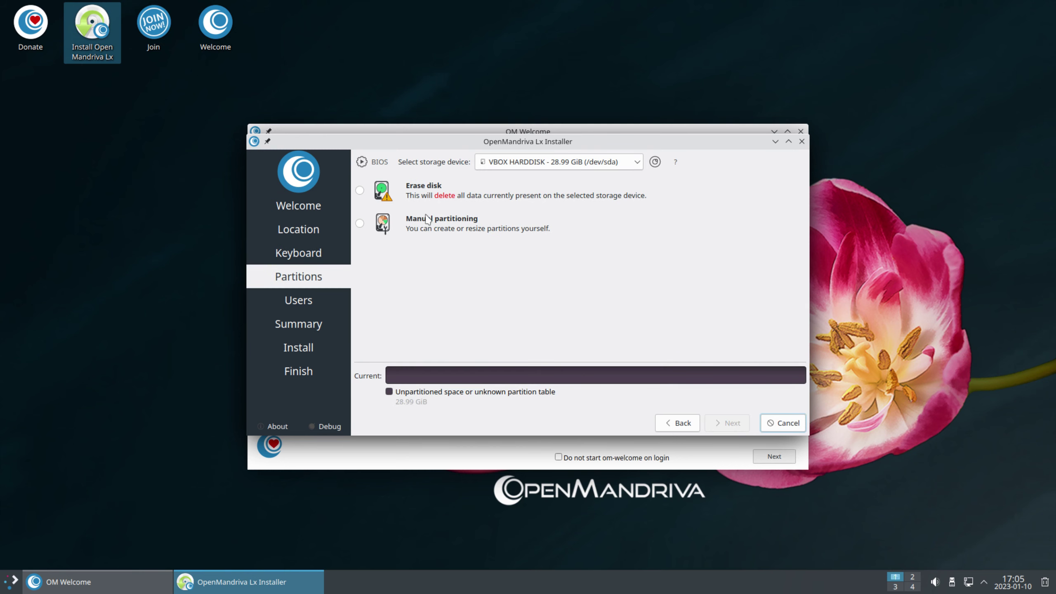
- Choose to erase the VBOX HARDDISK with the Swap to file option and proceed to the user setup
{"action": "left_click", "coordinate": [359, 190]}
{"action": "left_click", "coordinate": [457, 222]}
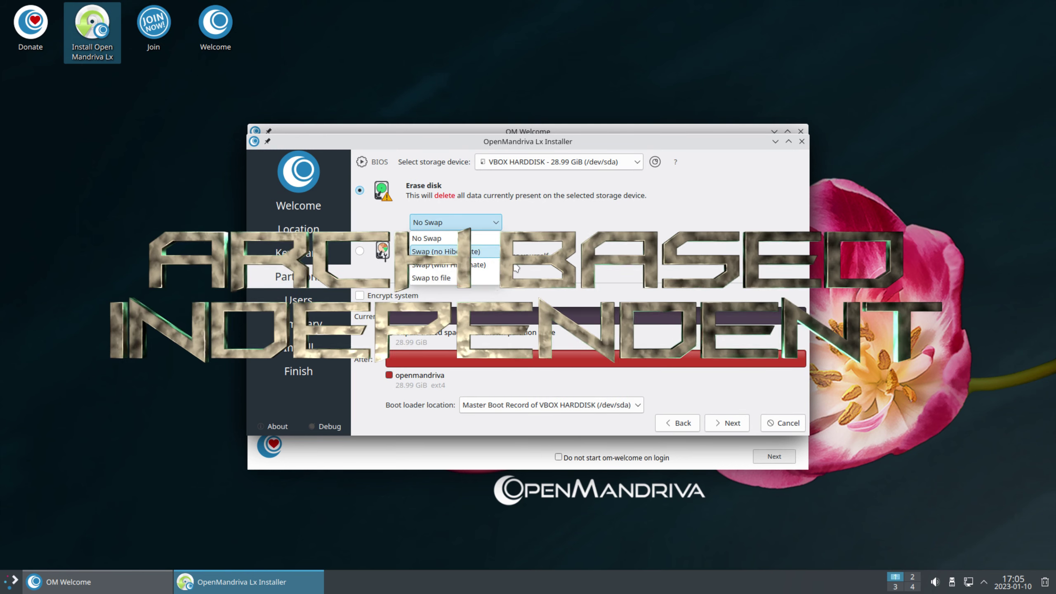
{"action": "left_click", "coordinate": [432, 278]}
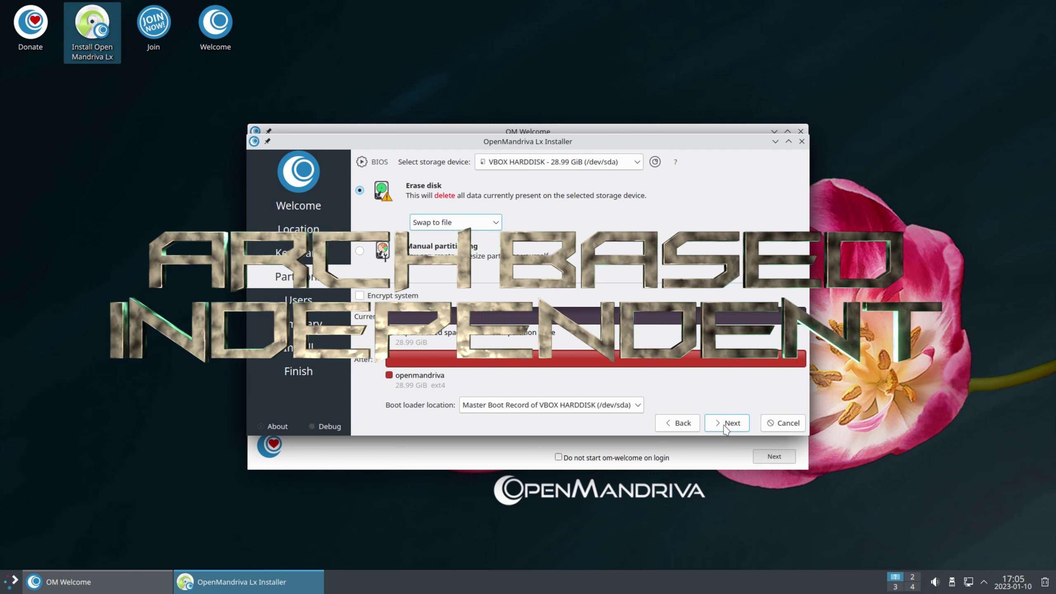
{"action": "left_click", "coordinate": [727, 423]}
- Enter LinuxHub as the user's name, keep the suggested login and computer names, and enter the account password in both password fields
{"action": "type", "text": "L"}
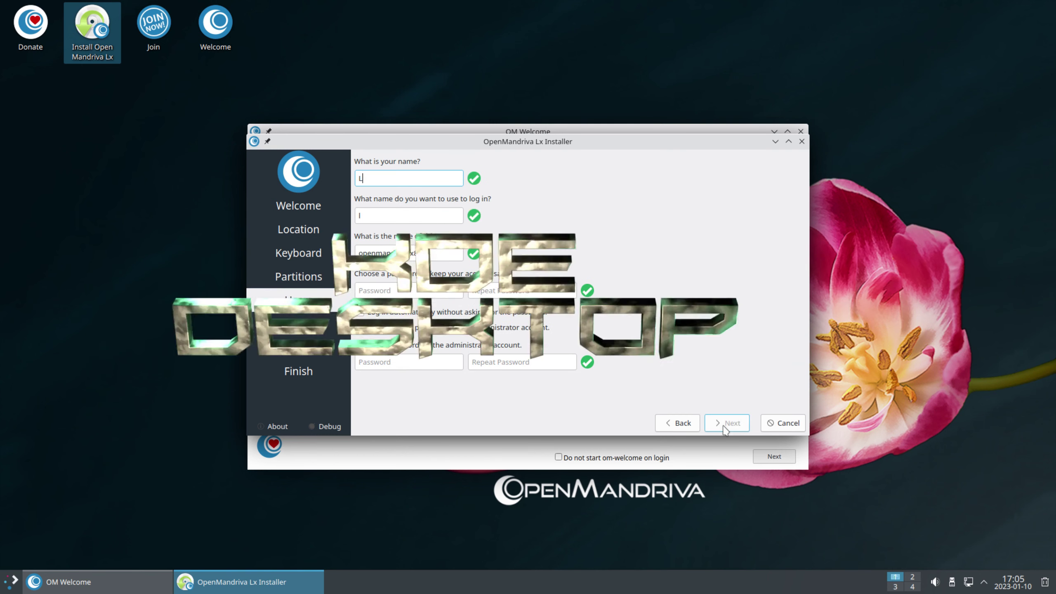
{"action": "type", "text": "inuxHu"}
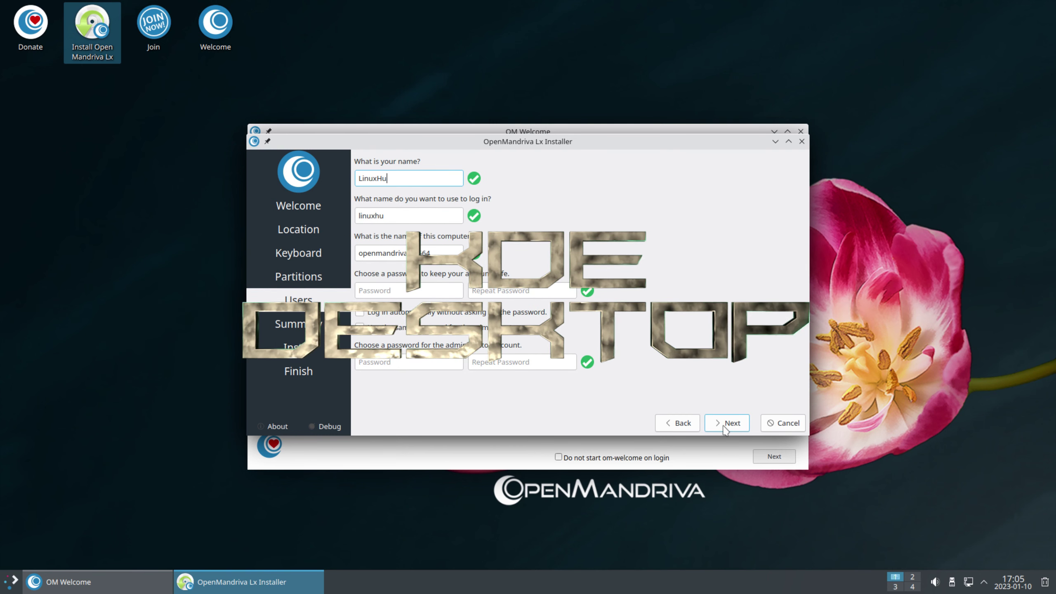
{"action": "type", "text": "b"}
{"action": "key", "text": "Tab"}
{"action": "key", "text": "Tab"}
{"action": "key", "text": "Tab"}
{"action": "type", "text": "●●"}
{"action": "key", "text": "Tab"}
{"action": "type", "text": "●●"}
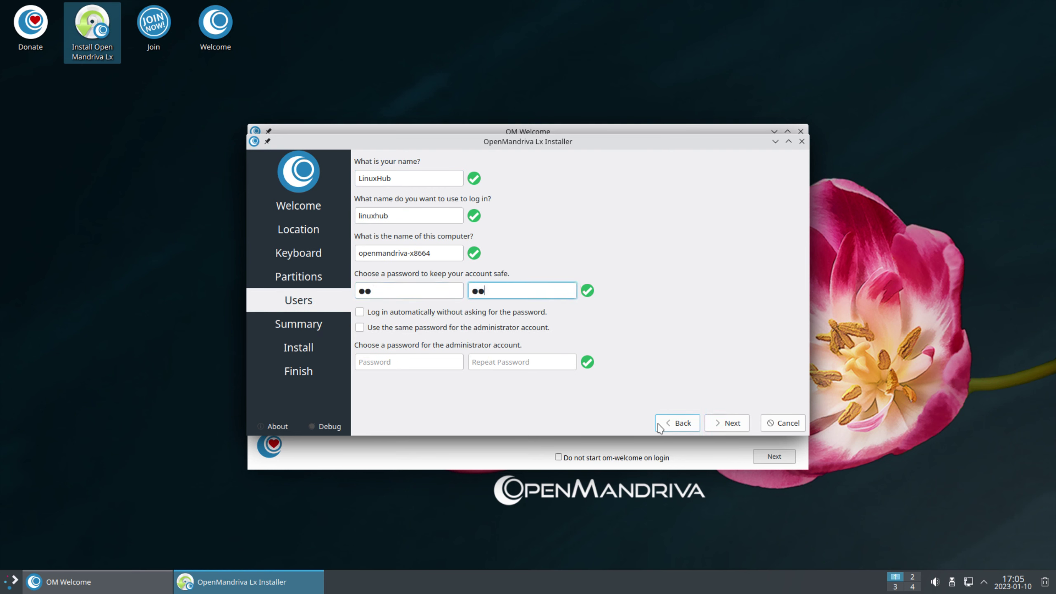
- Enable automatic login and use the same password for the administrator account, then proceed to the summary
{"action": "left_click", "coordinate": [360, 312]}
{"action": "left_click", "coordinate": [360, 327]}
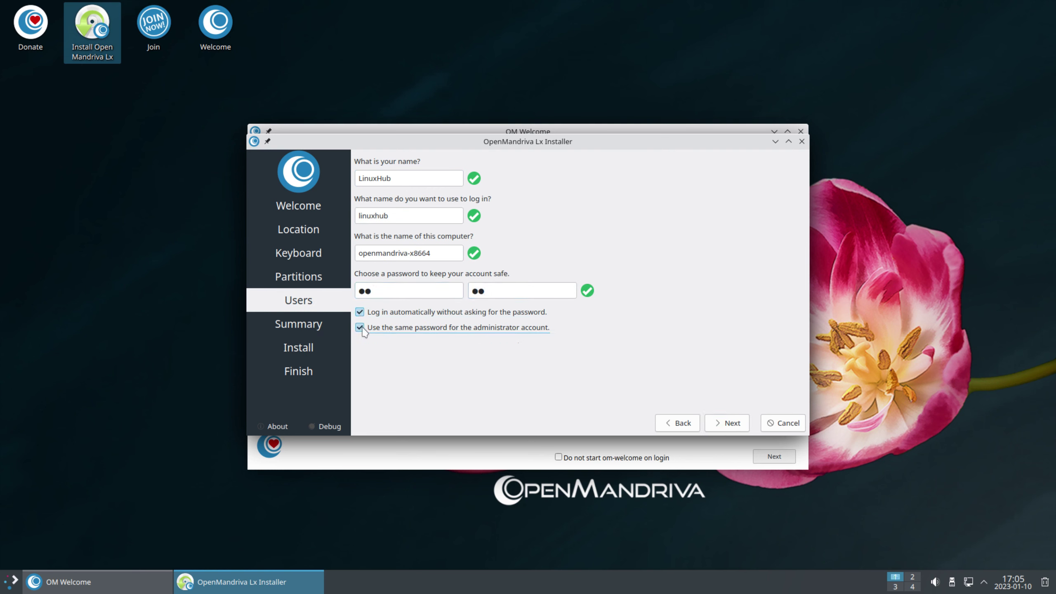
{"action": "left_click", "coordinate": [732, 424]}
- Start the installation, confirming the disk changes, and finish it with an immediate restart into the new system
{"action": "left_click", "coordinate": [740, 511]}
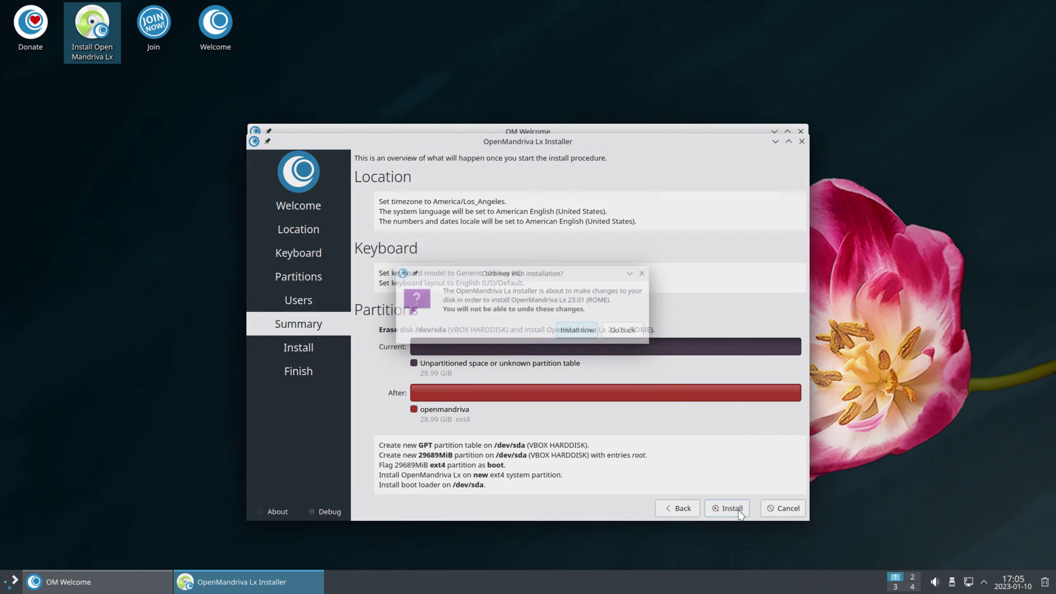
{"action": "left_click", "coordinate": [569, 332]}
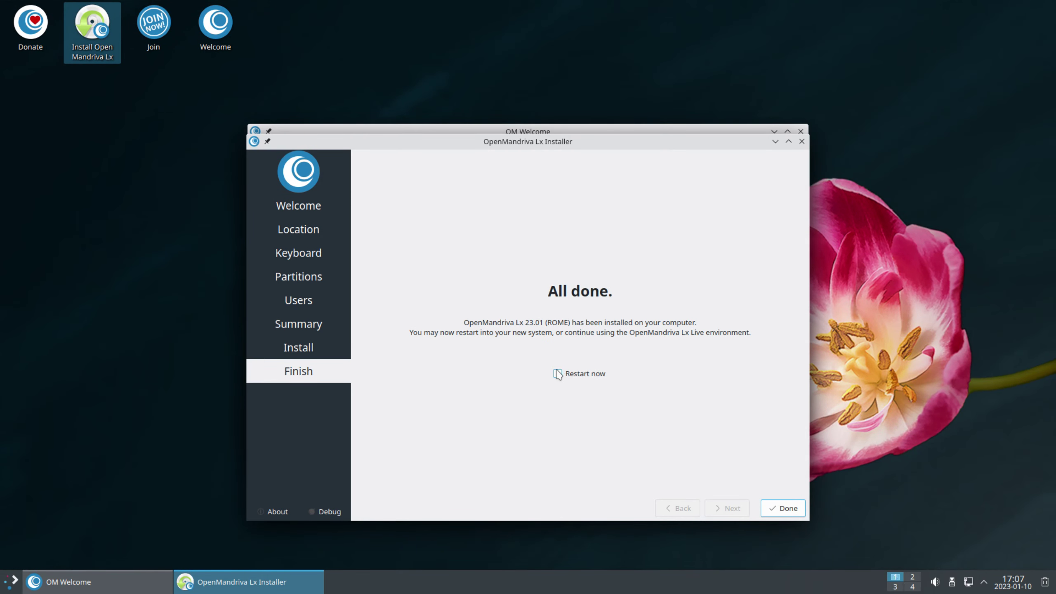
{"action": "left_click", "coordinate": [558, 373]}
{"action": "left_click", "coordinate": [780, 508]}
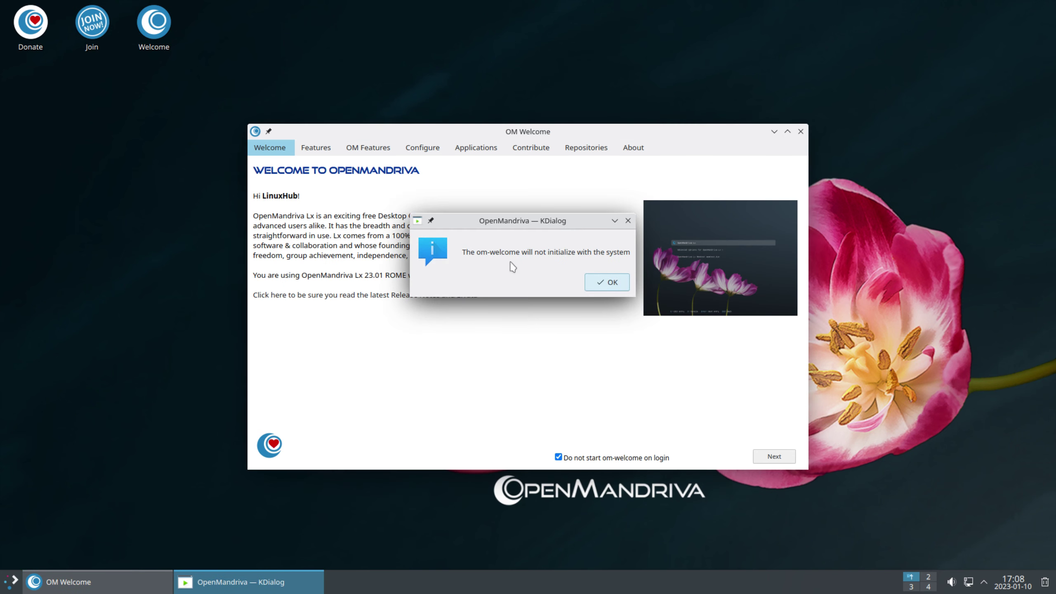
- Acknowledge the om-welcome startup notice and highlight the greeting line on the welcome page
{"action": "left_click", "coordinate": [612, 283]}
{"action": "triple_click", "coordinate": [266, 196]}
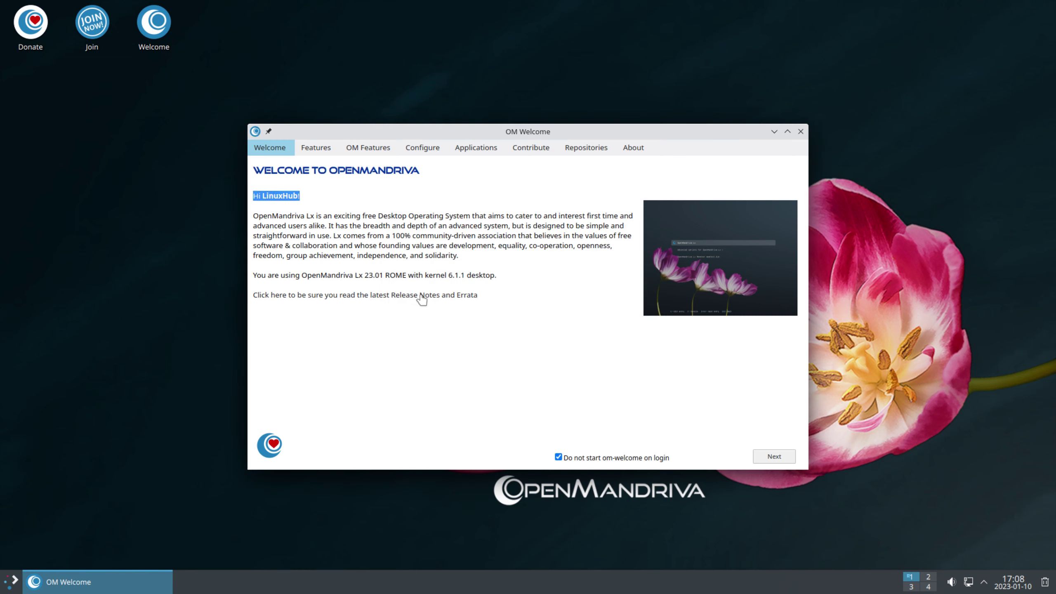
- Review the new features and major changes, from Kernel and KDE Plasma through LibreOffice, OM Control Center, OM Feeling Like, Fresh Packages and ABF
{"action": "left_click", "coordinate": [317, 149]}
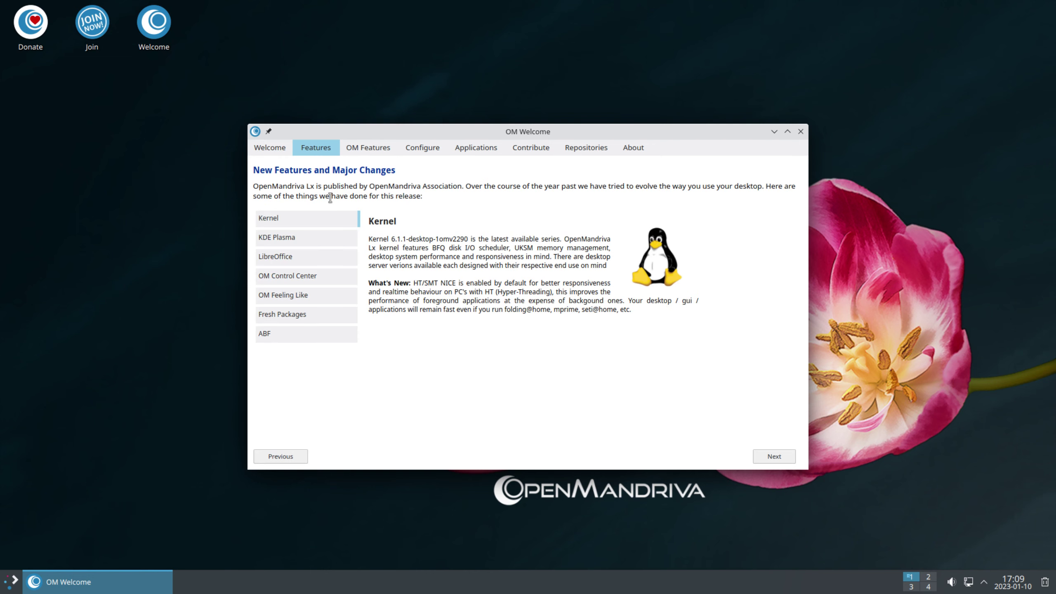
{"action": "left_click", "coordinate": [304, 239]}
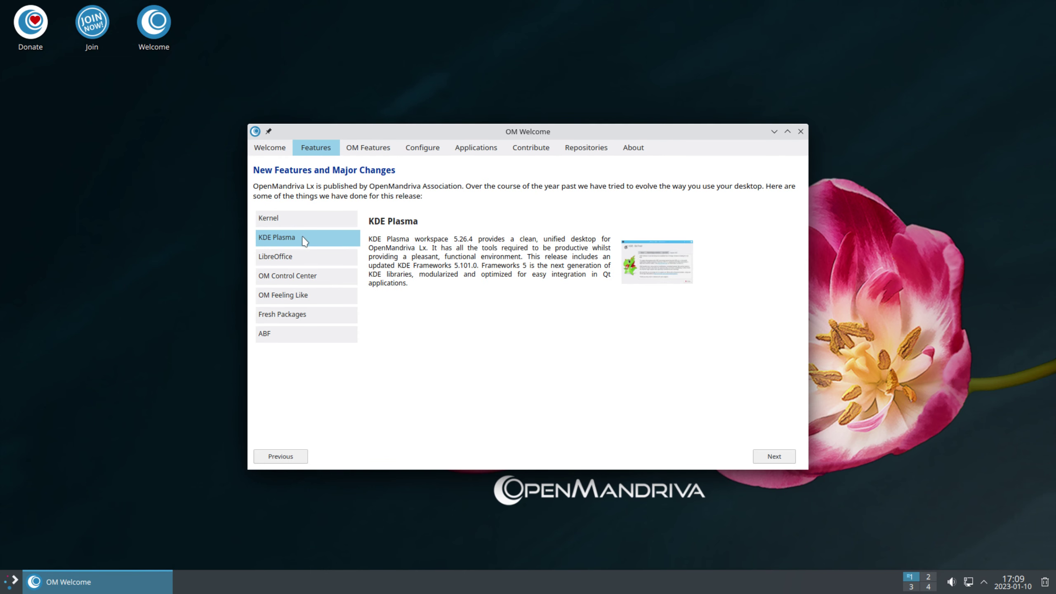
{"action": "left_click", "coordinate": [316, 259]}
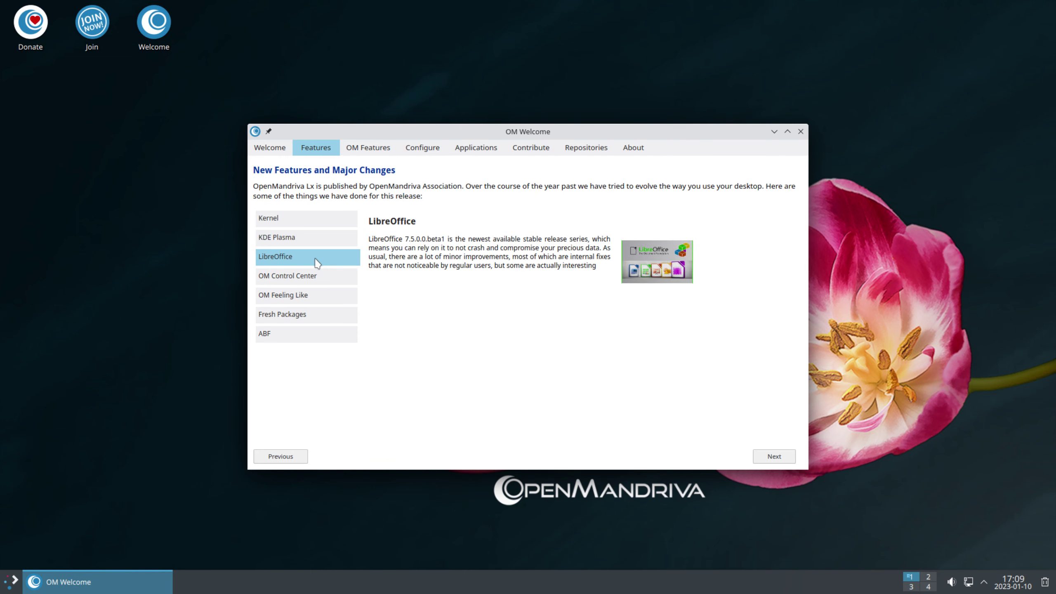
{"action": "left_click", "coordinate": [329, 279]}
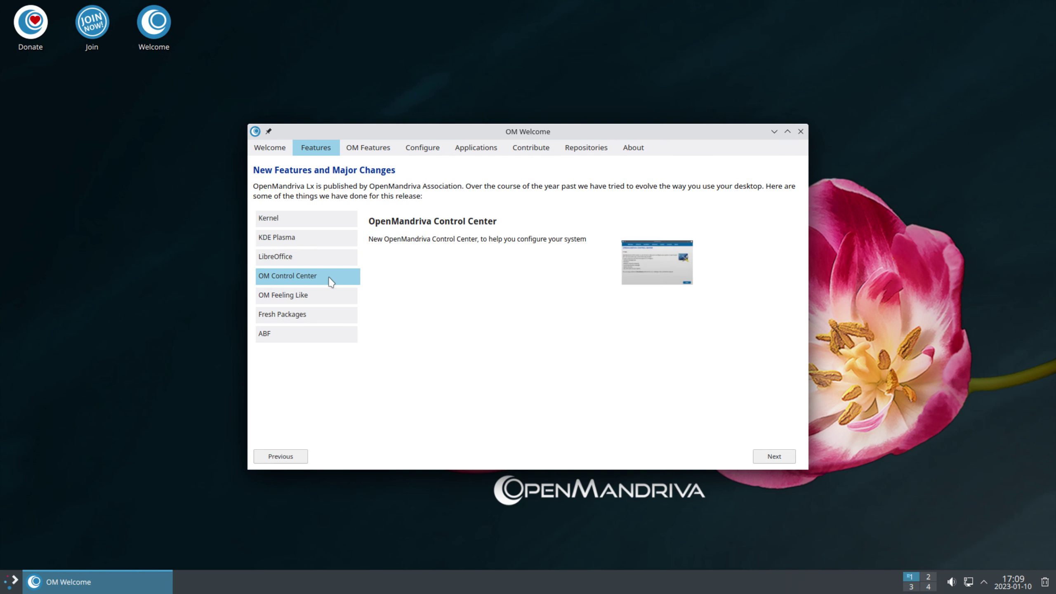
{"action": "left_click", "coordinate": [318, 298]}
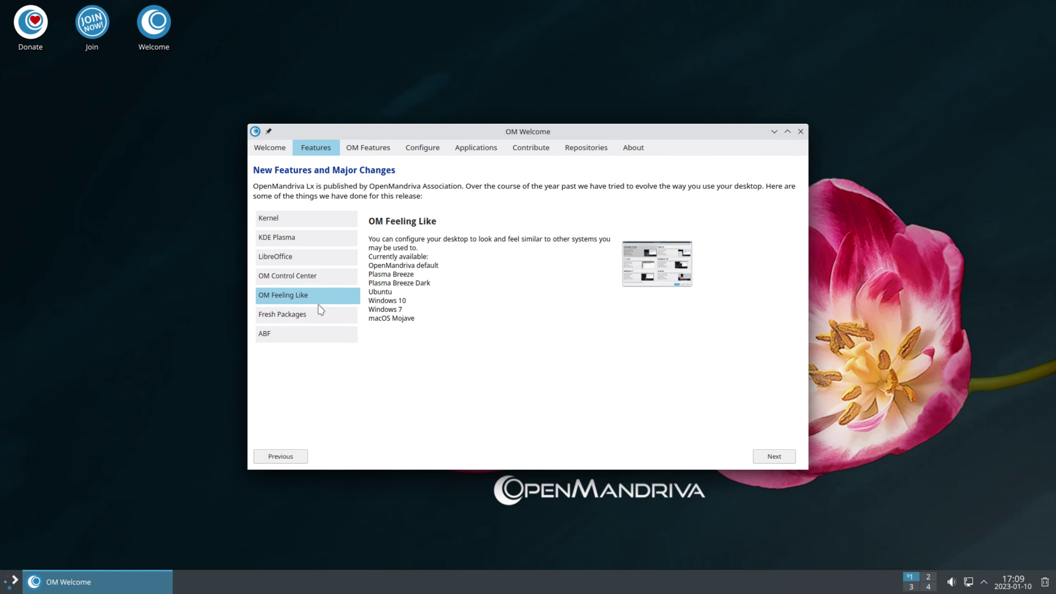
{"action": "left_click", "coordinate": [321, 317]}
{"action": "left_click", "coordinate": [309, 338]}
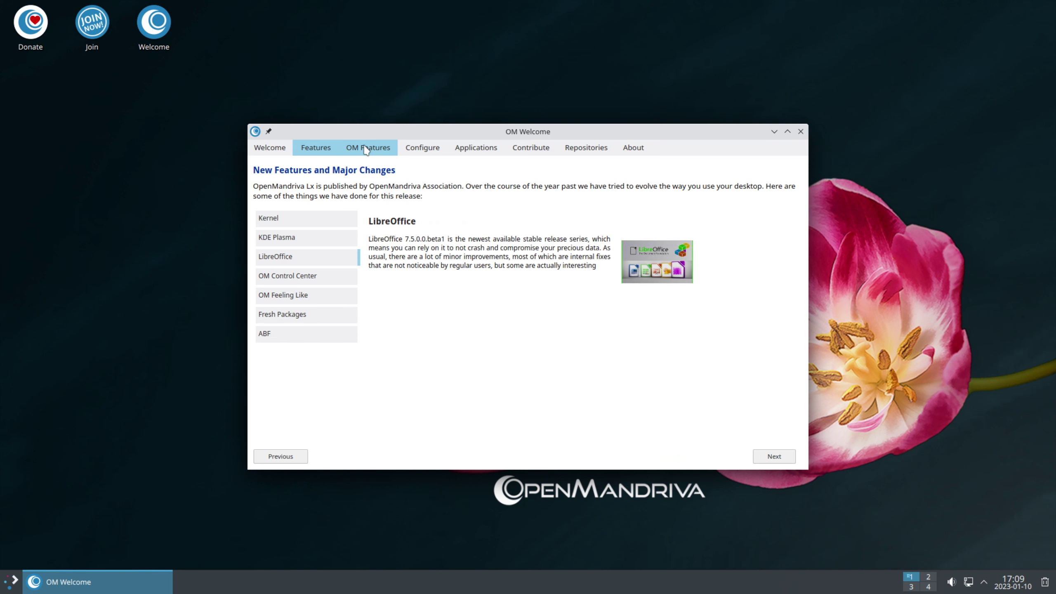
- Look over the OpenMandriva brand-name tools and the system configuration shortcuts in OM Welcome
{"action": "left_click", "coordinate": [368, 149]}
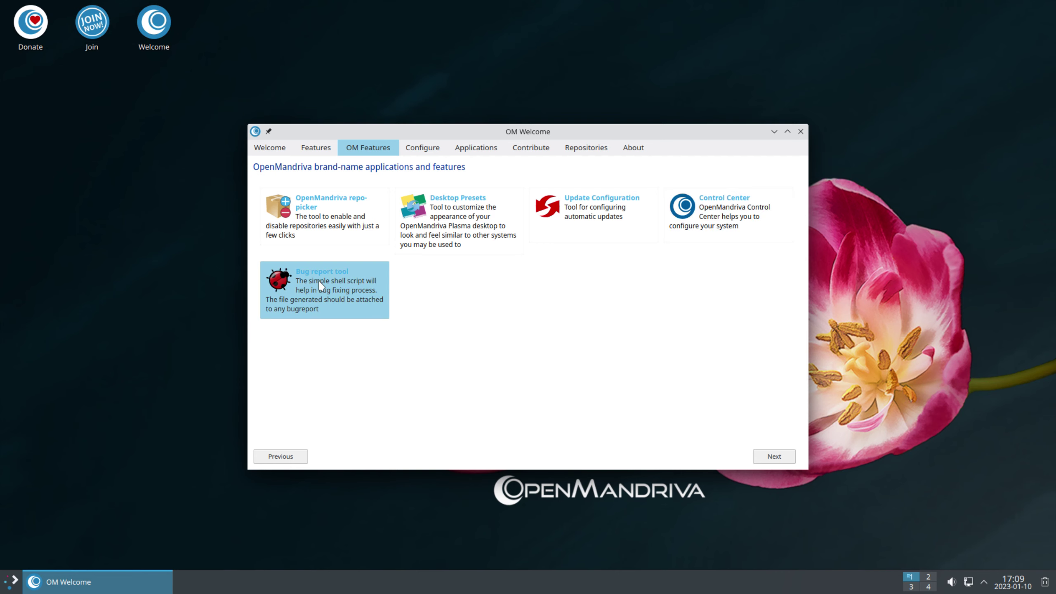
{"action": "left_click", "coordinate": [427, 148]}
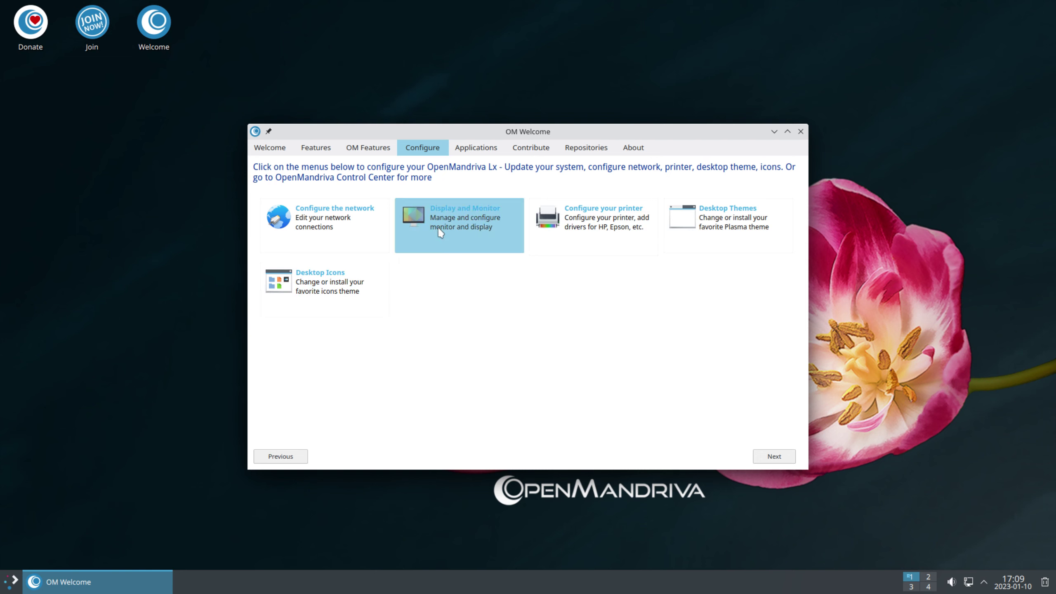
- Browse the suggested extra applications in every category from Office, Graphics and Internet to Educational, Kids and Games
{"action": "left_click", "coordinate": [474, 151]}
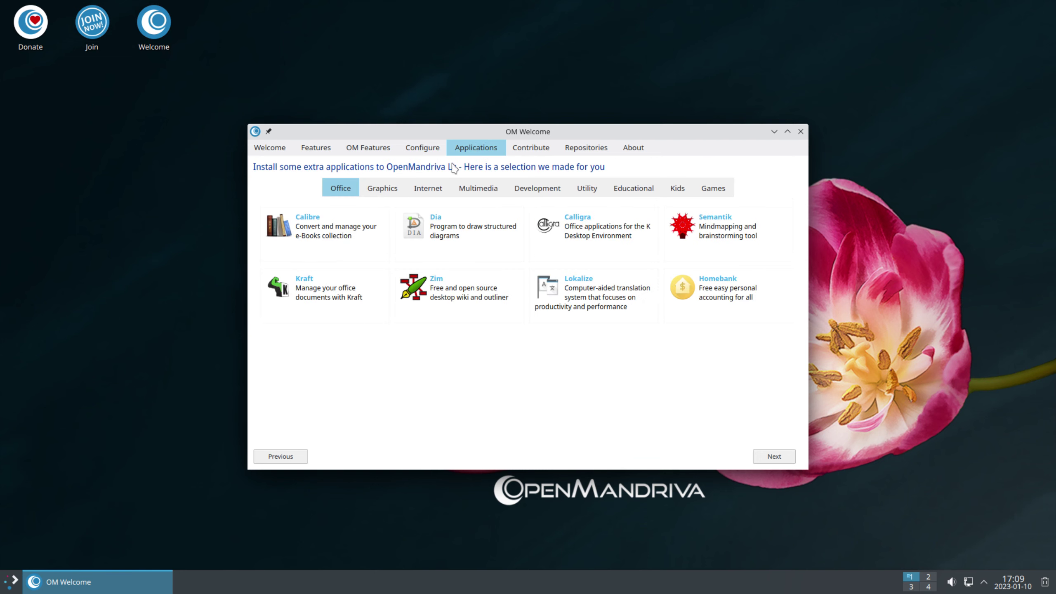
{"action": "left_click", "coordinate": [390, 188]}
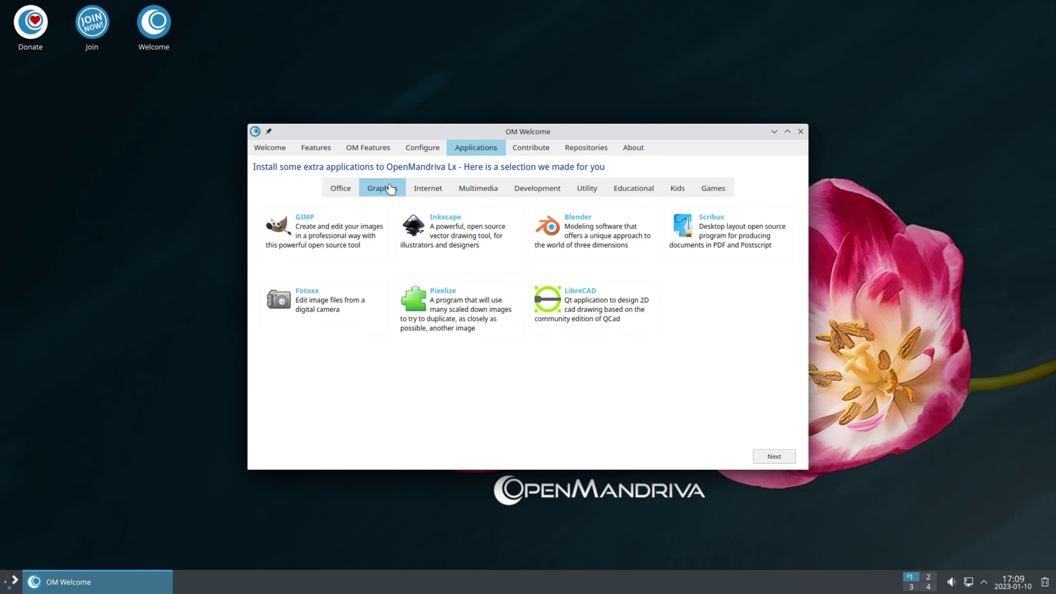
{"action": "left_click", "coordinate": [436, 190]}
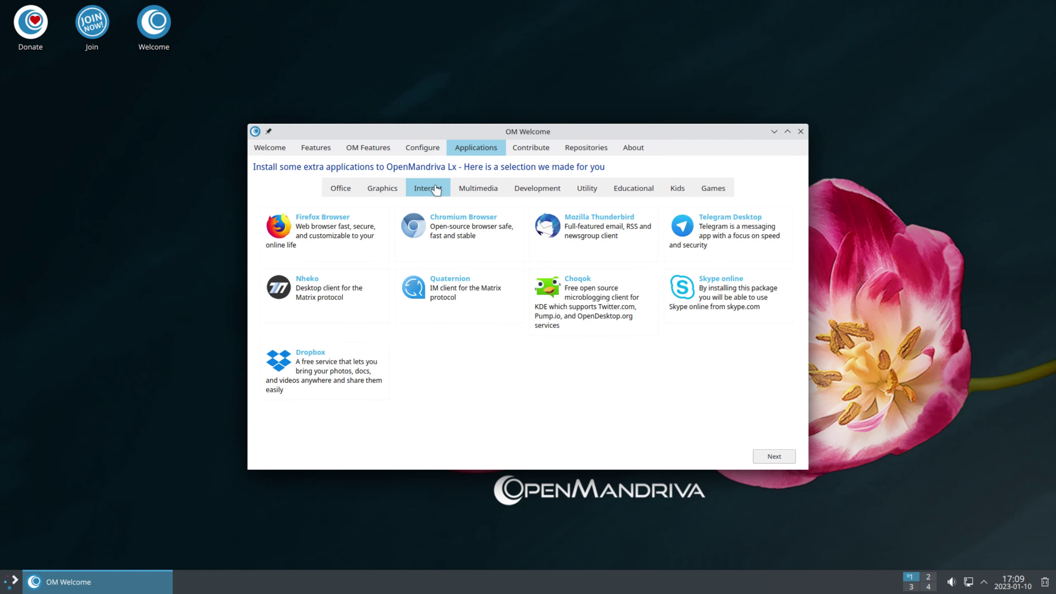
{"action": "left_click", "coordinate": [481, 188]}
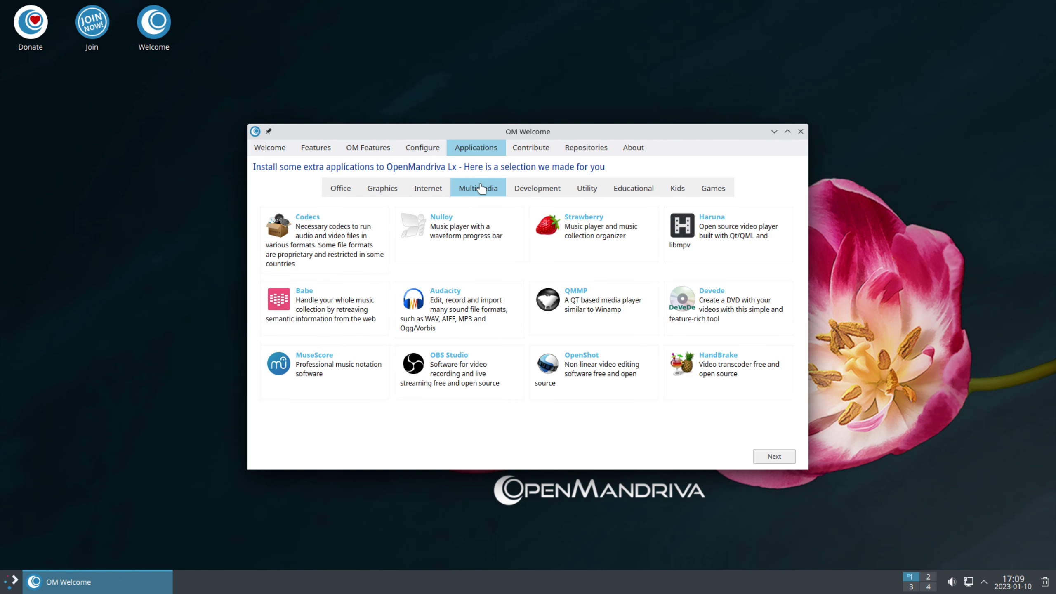
{"action": "left_click", "coordinate": [537, 190]}
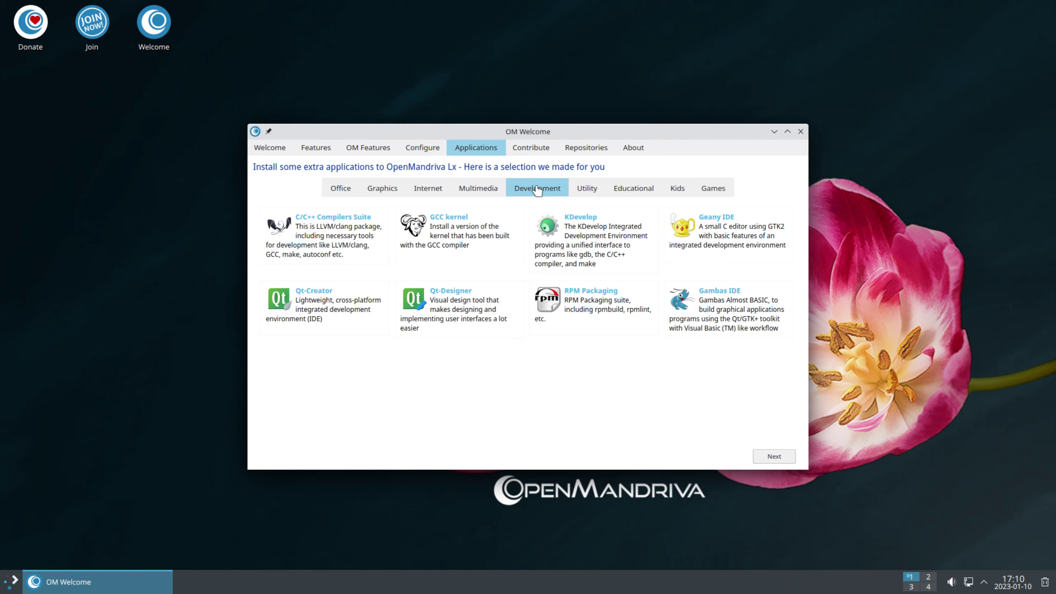
{"action": "left_click", "coordinate": [586, 190]}
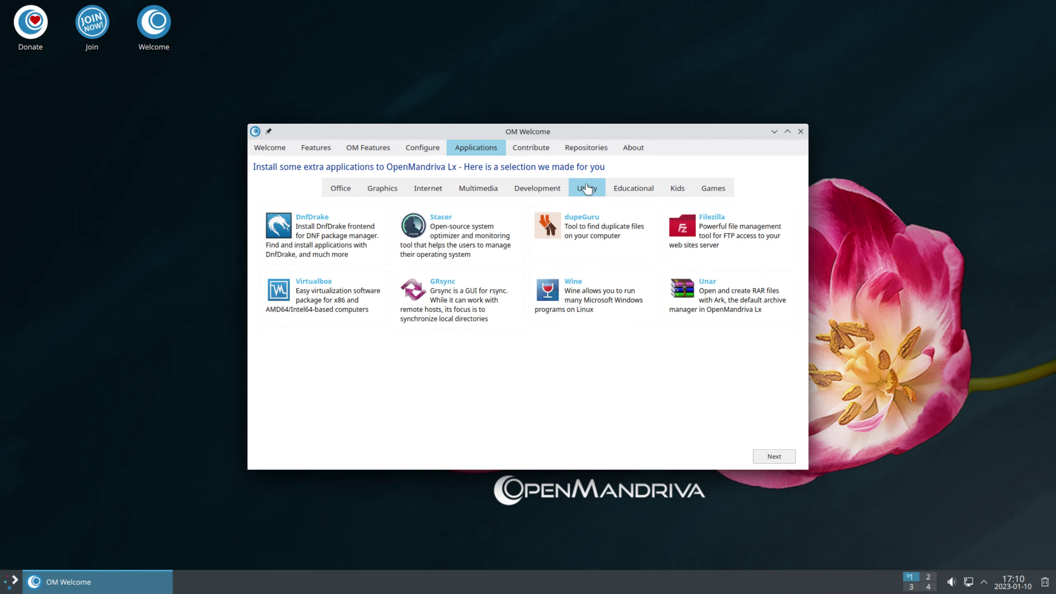
{"action": "left_click", "coordinate": [645, 194]}
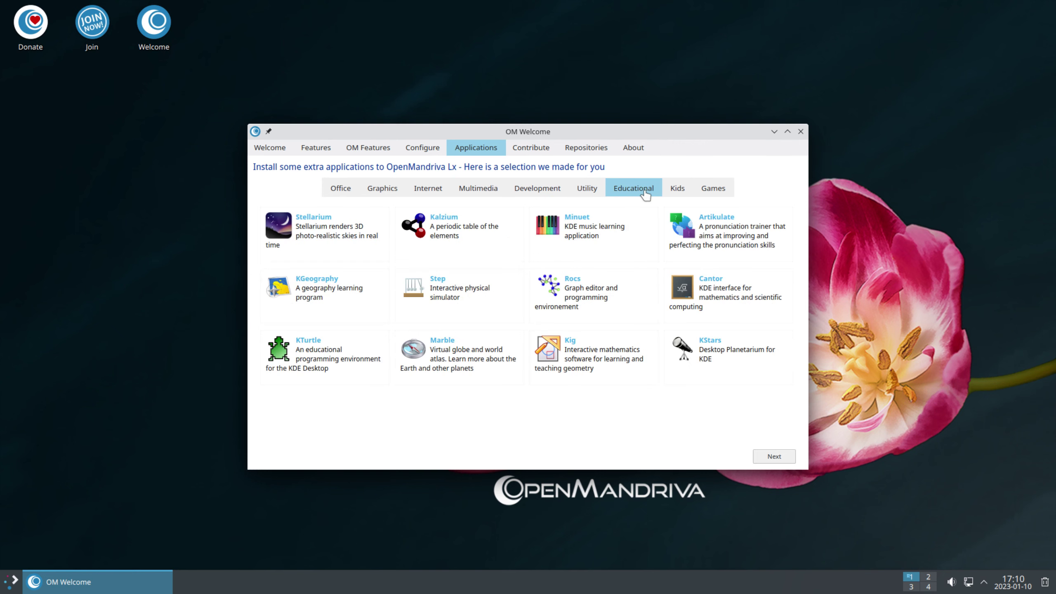
{"action": "left_click", "coordinate": [674, 190]}
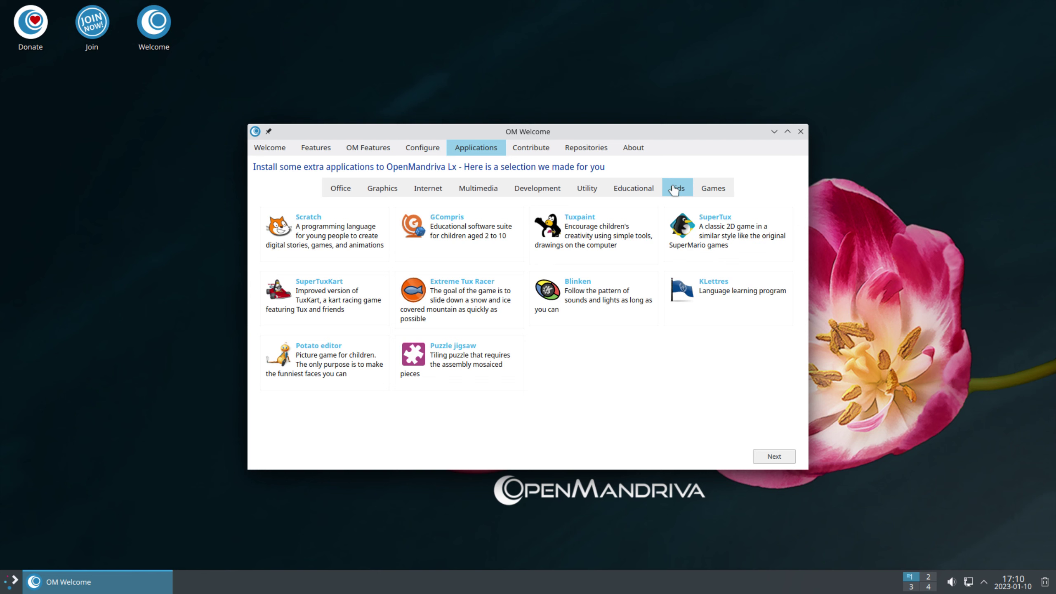
{"action": "left_click", "coordinate": [716, 189]}
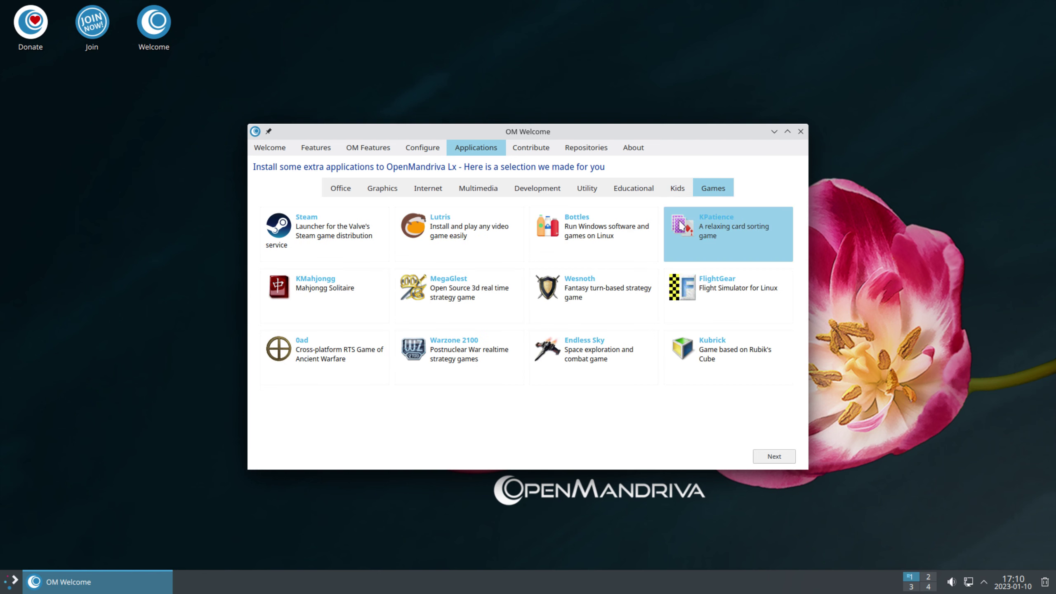
- Read the Contribute, Repositories and About pages of OM Welcome, and return to the OM Features page
{"action": "left_click", "coordinate": [530, 148]}
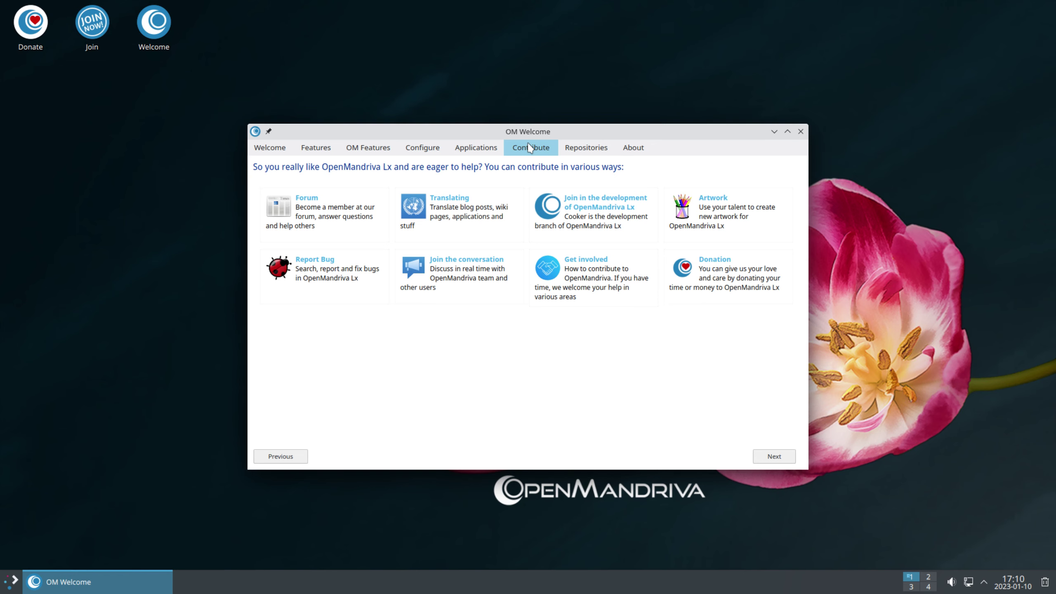
{"action": "left_click", "coordinate": [587, 150]}
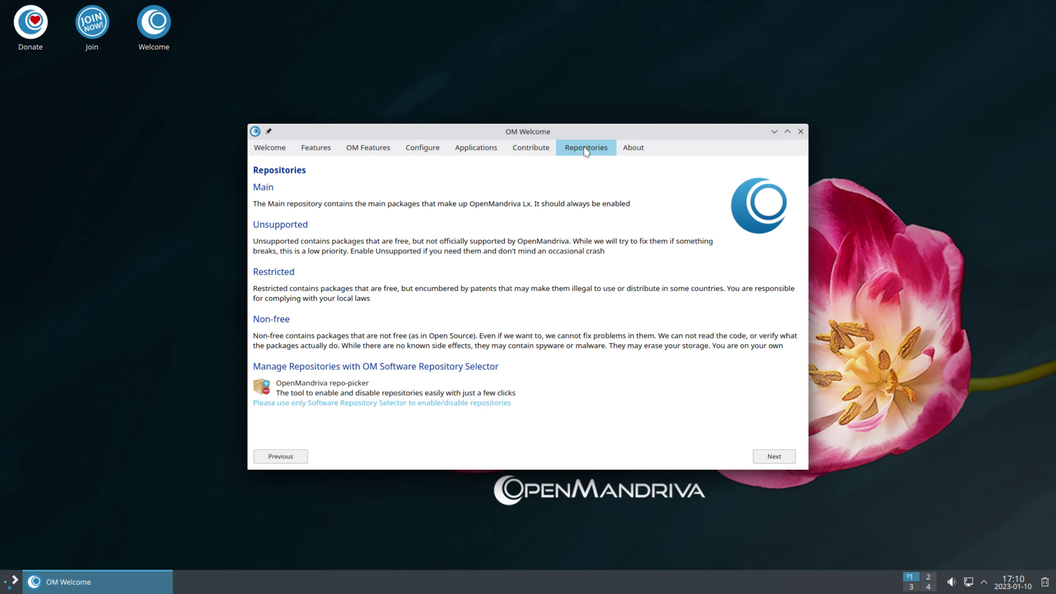
{"action": "left_click", "coordinate": [772, 456]}
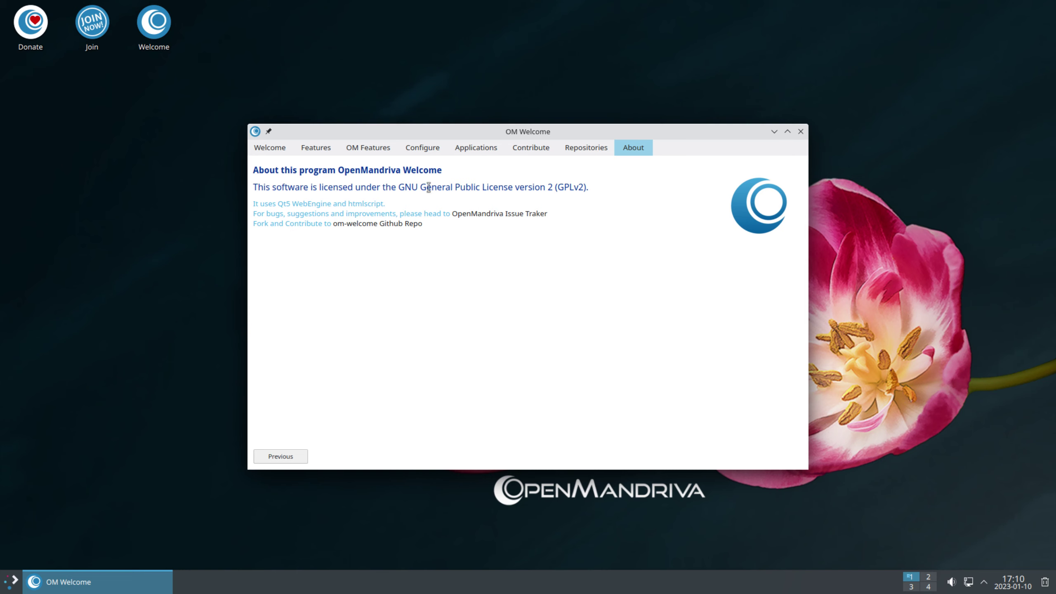
{"action": "left_click", "coordinate": [362, 149]}
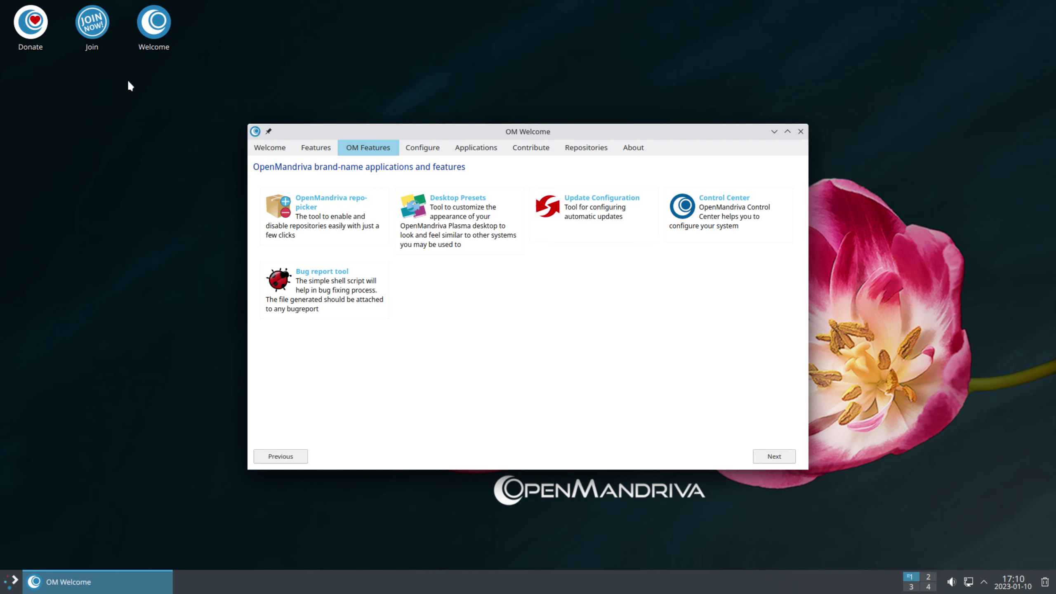
- Open the Discover software manager and install all pending system and application updates
{"action": "left_click", "coordinate": [14, 582]}
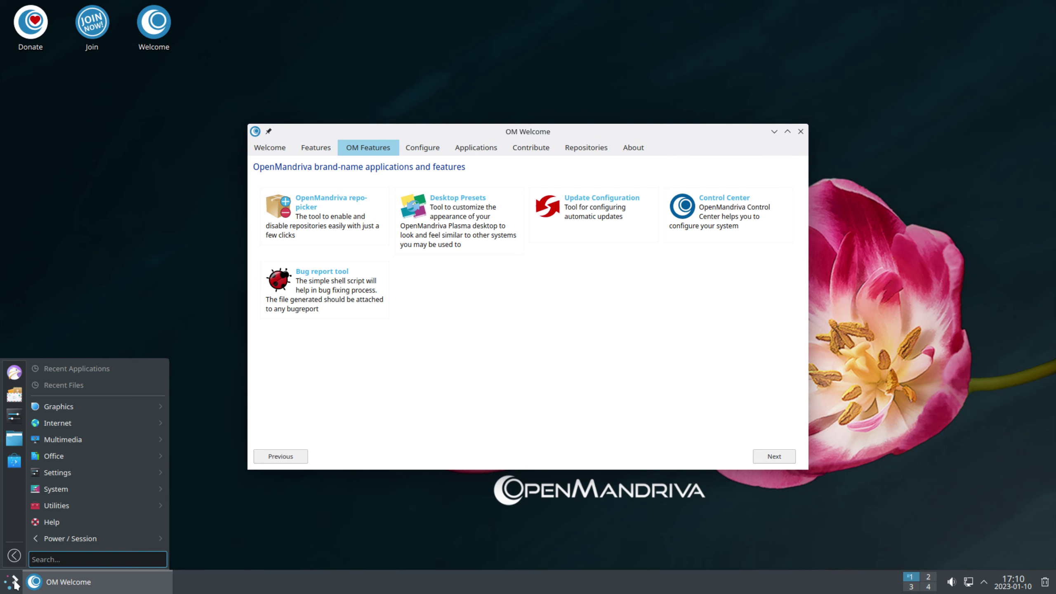
{"action": "mouse_move", "coordinate": [77, 488]}
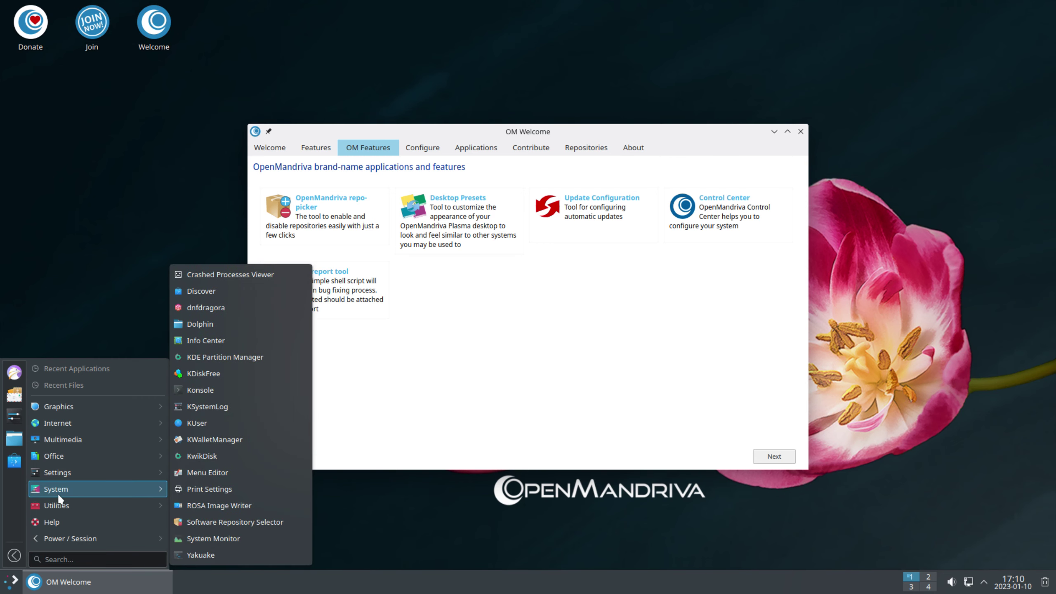
{"action": "left_click", "coordinate": [208, 291]}
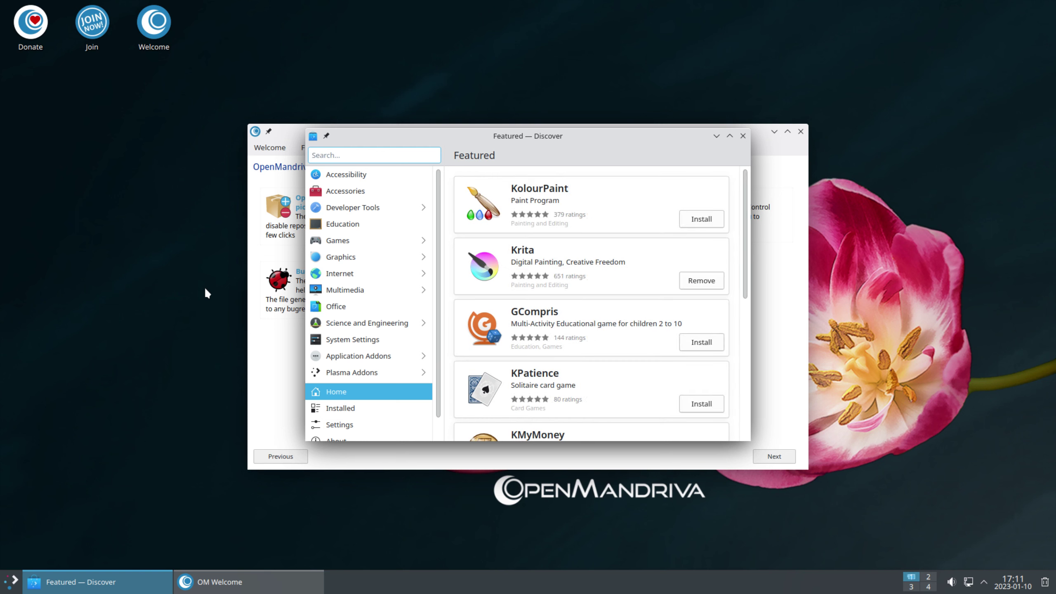
{"action": "scroll", "coordinate": [345, 370], "scroll_direction": "down", "scroll_amount": 1}
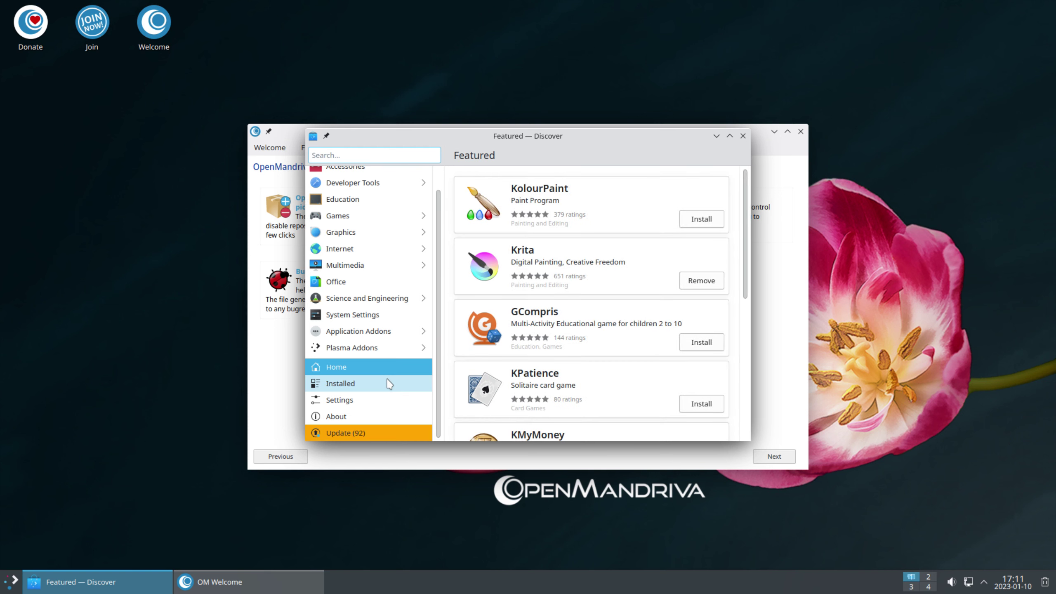
{"action": "left_click", "coordinate": [346, 433]}
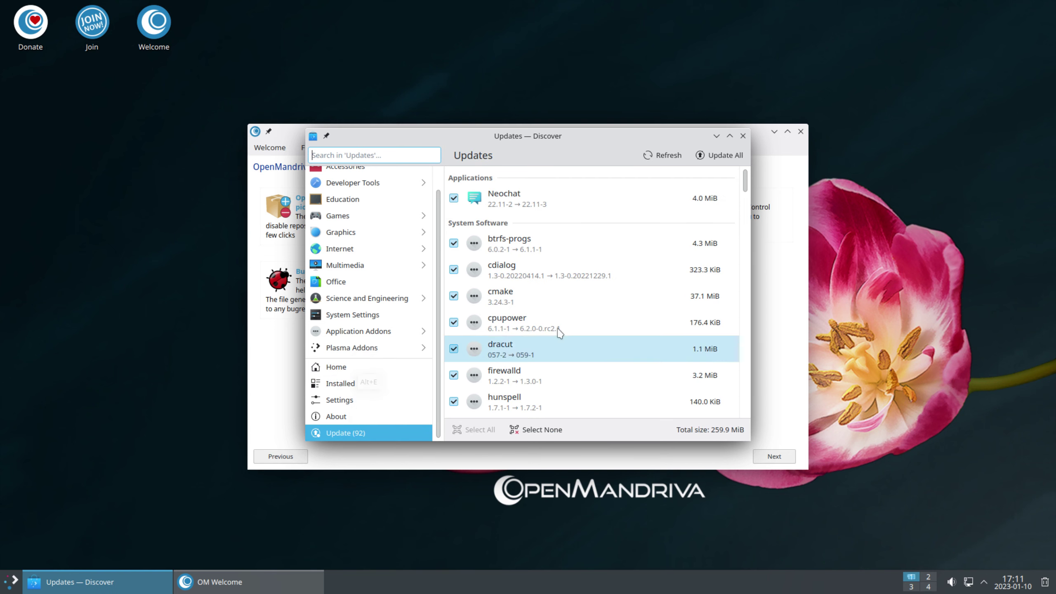
{"action": "mouse_move", "coordinate": [751, 183]}
{"action": "left_mouse_down"}
{"action": "mouse_move", "coordinate": [737, 435]}
{"action": "mouse_move", "coordinate": [728, 259]}
{"action": "mouse_move", "coordinate": [744, 175]}
{"action": "left_mouse_up"}
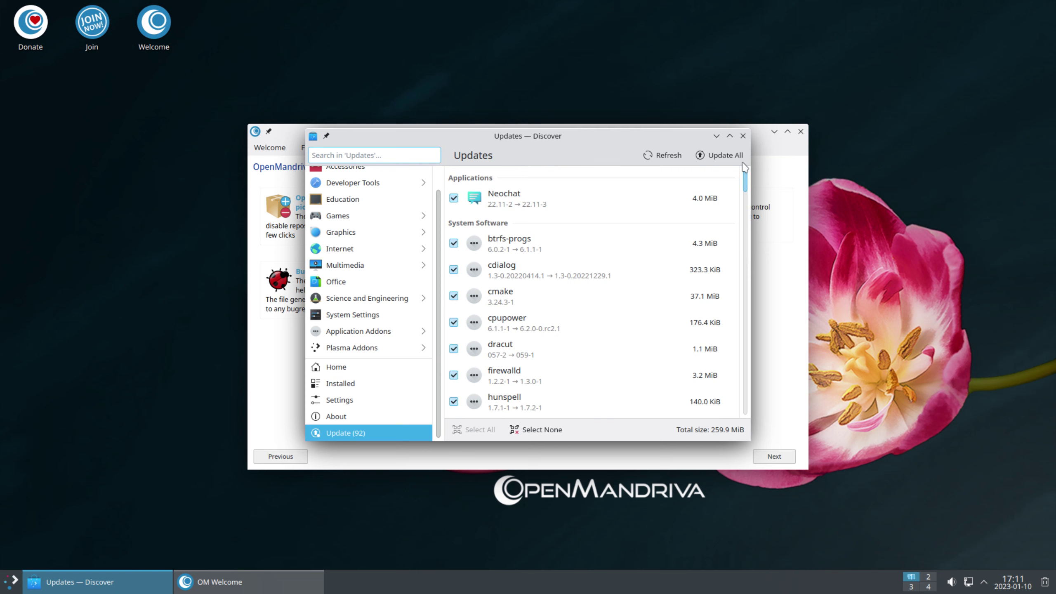
{"action": "left_click", "coordinate": [712, 156]}
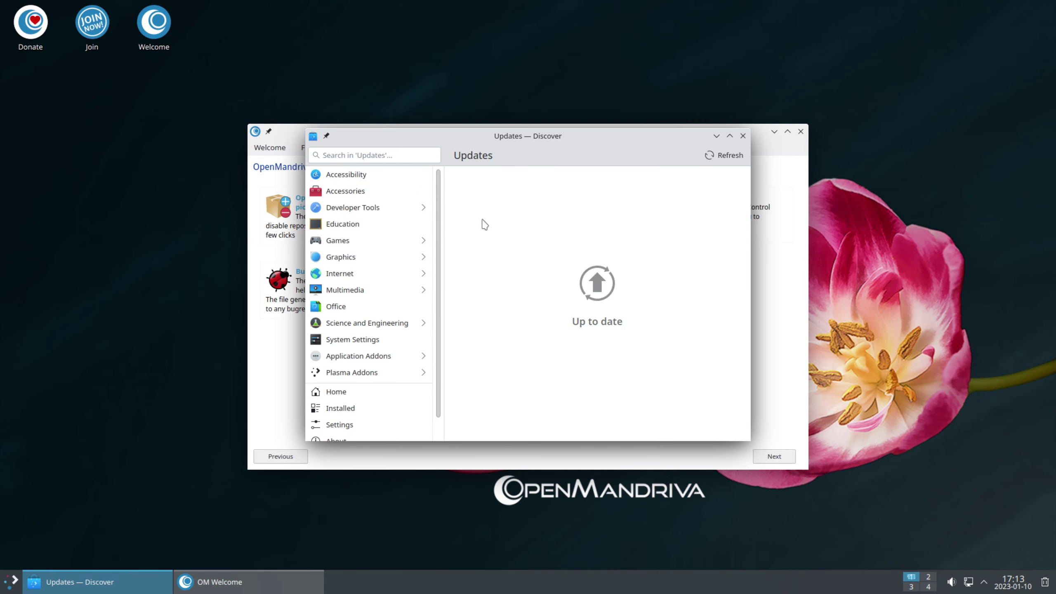
- Search Discover for "vlc", and install the Celluloid video player found by searching for "celluloid"
{"action": "type", "text": "vl"}
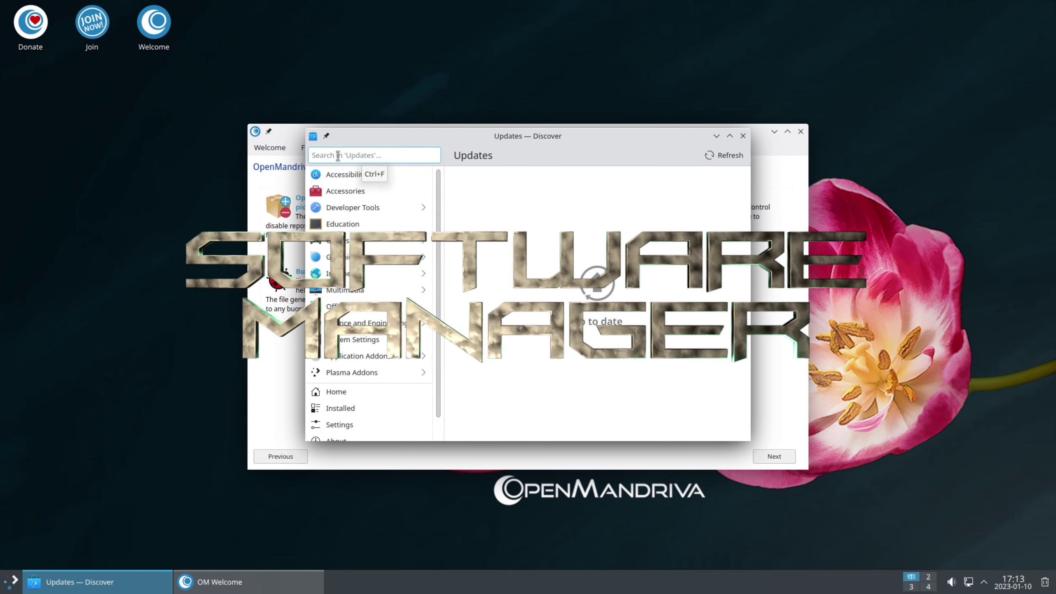
{"action": "type", "text": "c"}
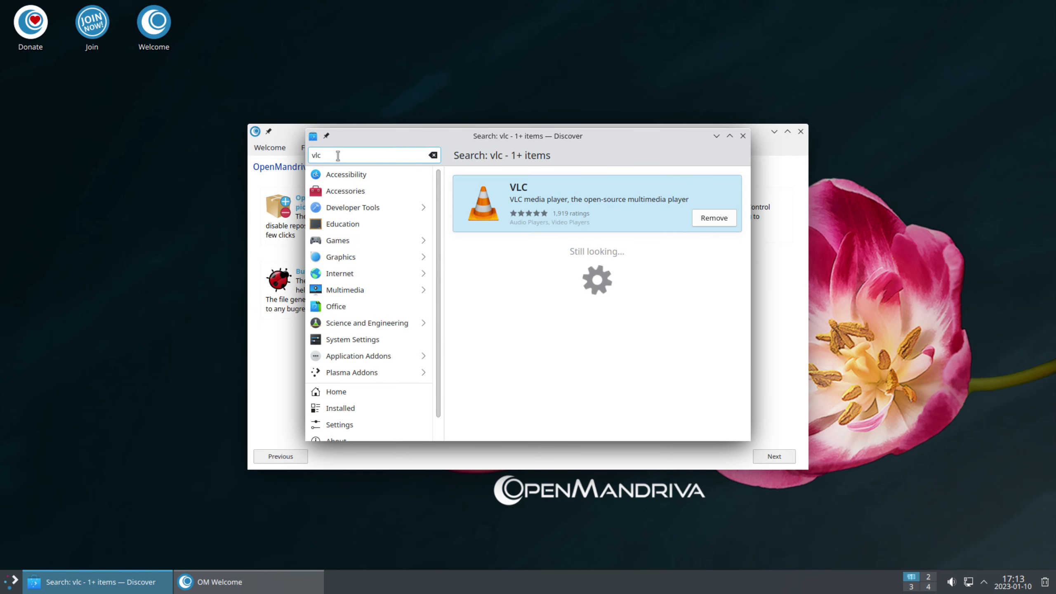
{"action": "left_click_drag", "start_coordinate": [338, 155], "coordinate": [286, 165]}
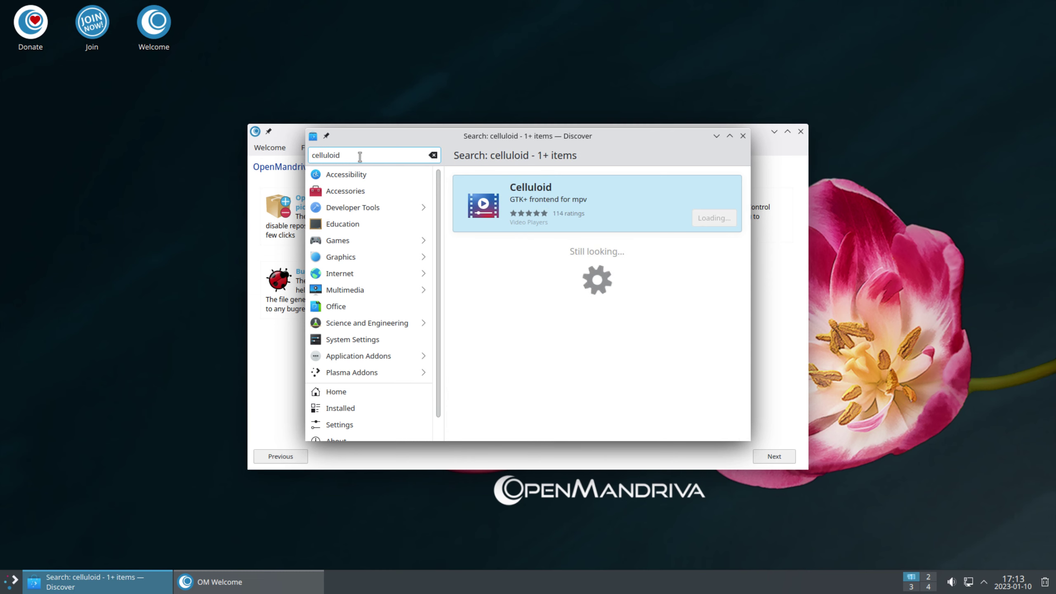
{"action": "left_click", "coordinate": [717, 220]}
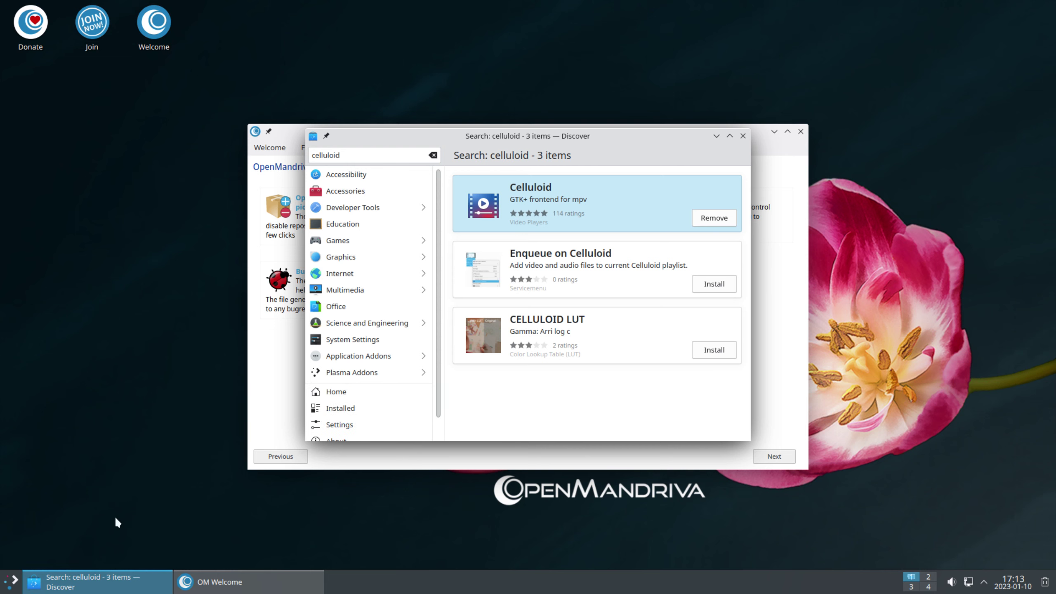
- Launch the Celluloid player and switch its full-screen view on and off again
{"action": "left_click", "coordinate": [12, 580]}
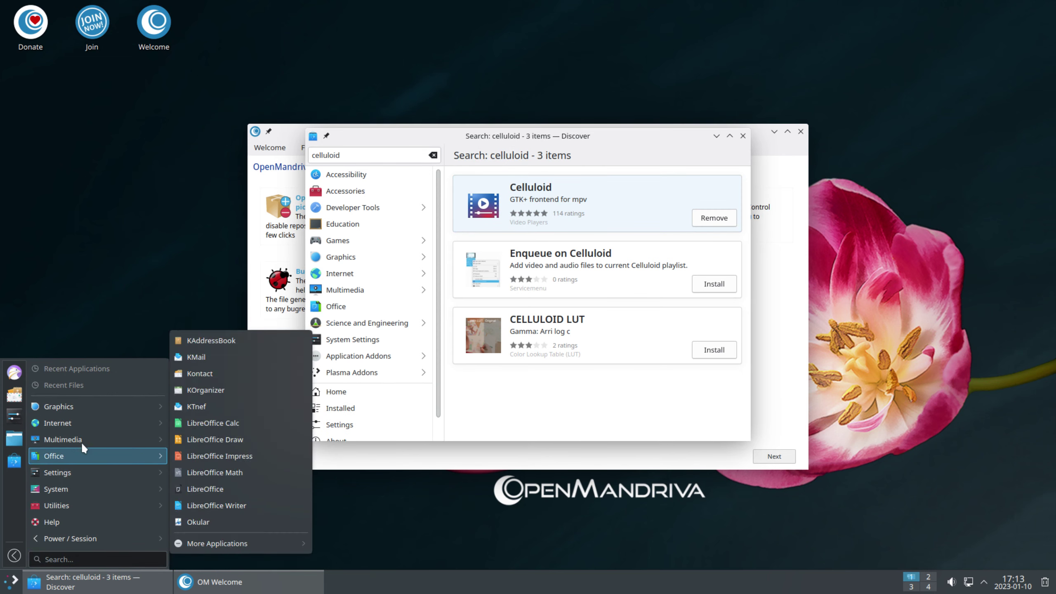
{"action": "mouse_move", "coordinate": [140, 439]}
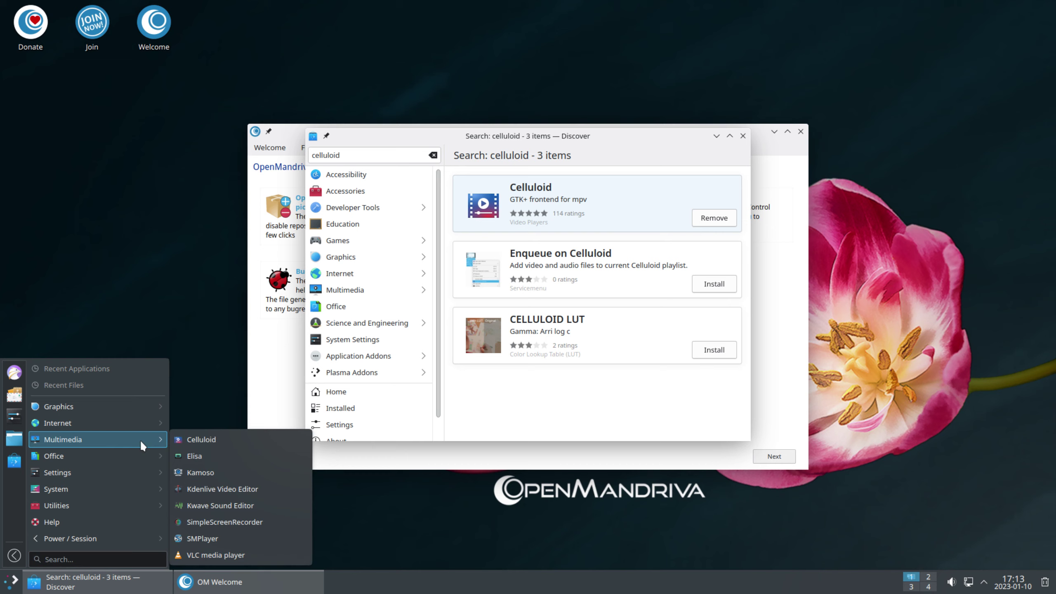
{"action": "left_click", "coordinate": [205, 437]}
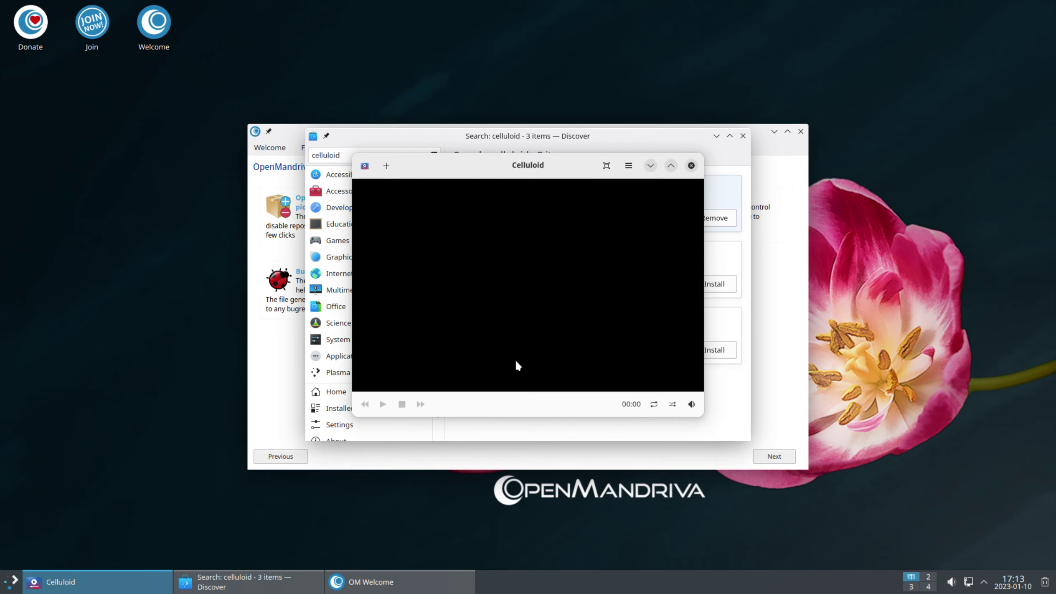
{"action": "left_click", "coordinate": [606, 166]}
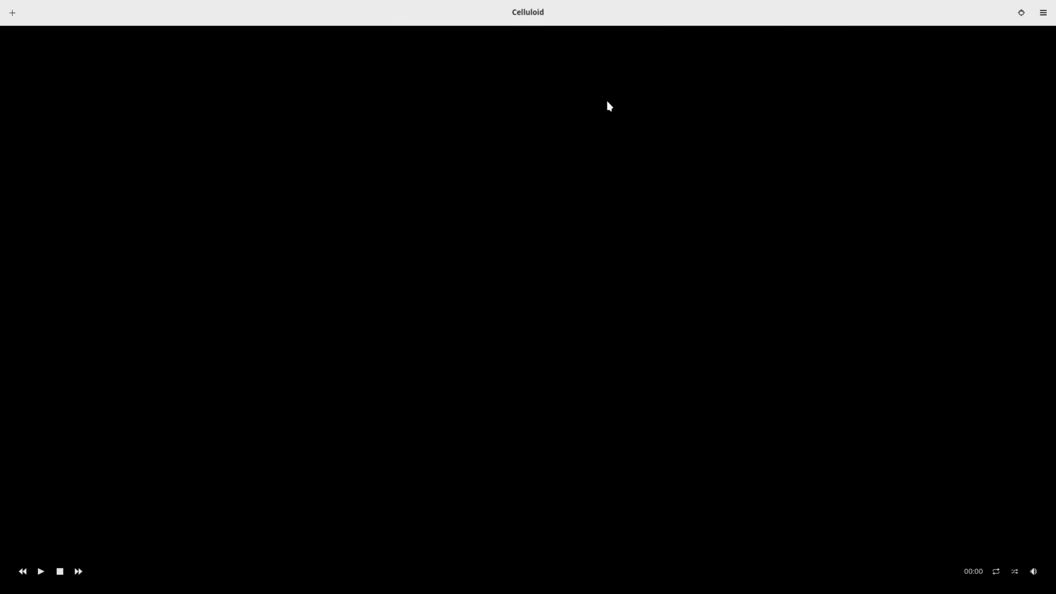
{"action": "left_click", "coordinate": [1026, 14]}
- Look over Celluloid's file-opening and main options and its About information, and close the player
{"action": "left_click", "coordinate": [385, 166]}
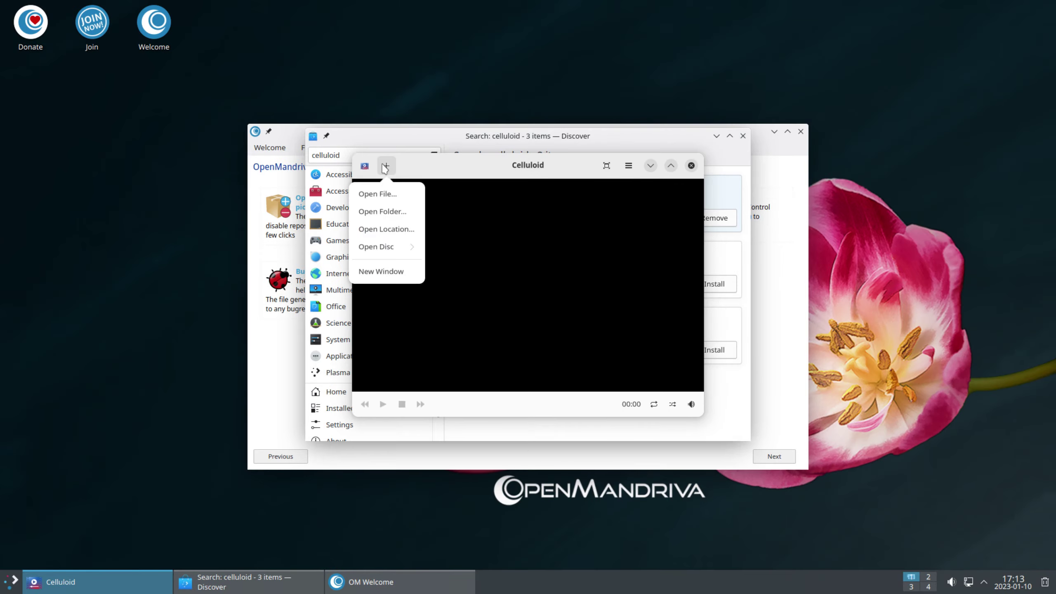
{"action": "left_click", "coordinate": [630, 165]}
{"action": "left_click", "coordinate": [629, 165]}
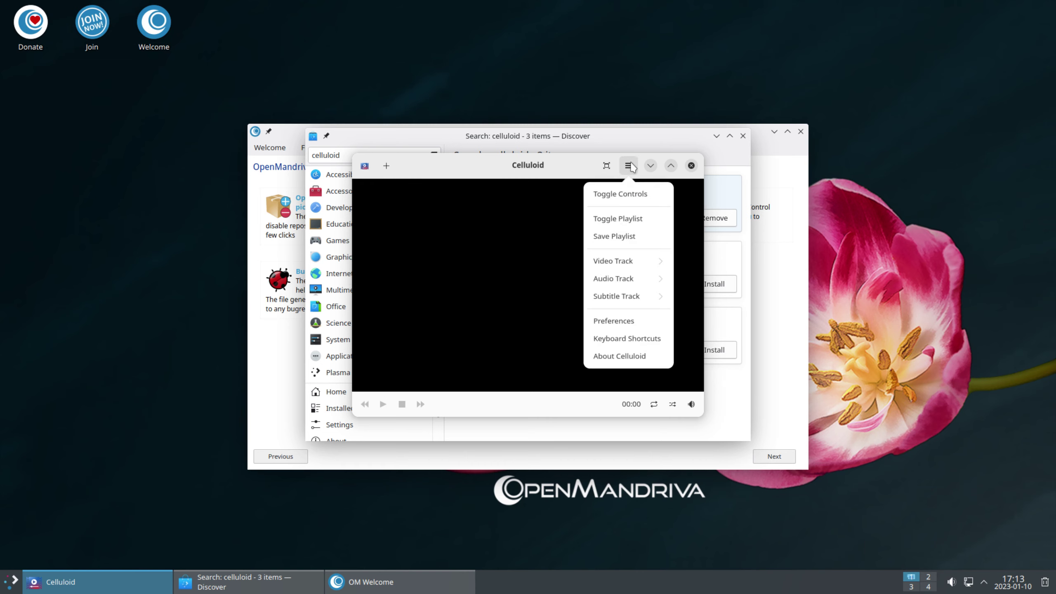
{"action": "left_click", "coordinate": [621, 356]}
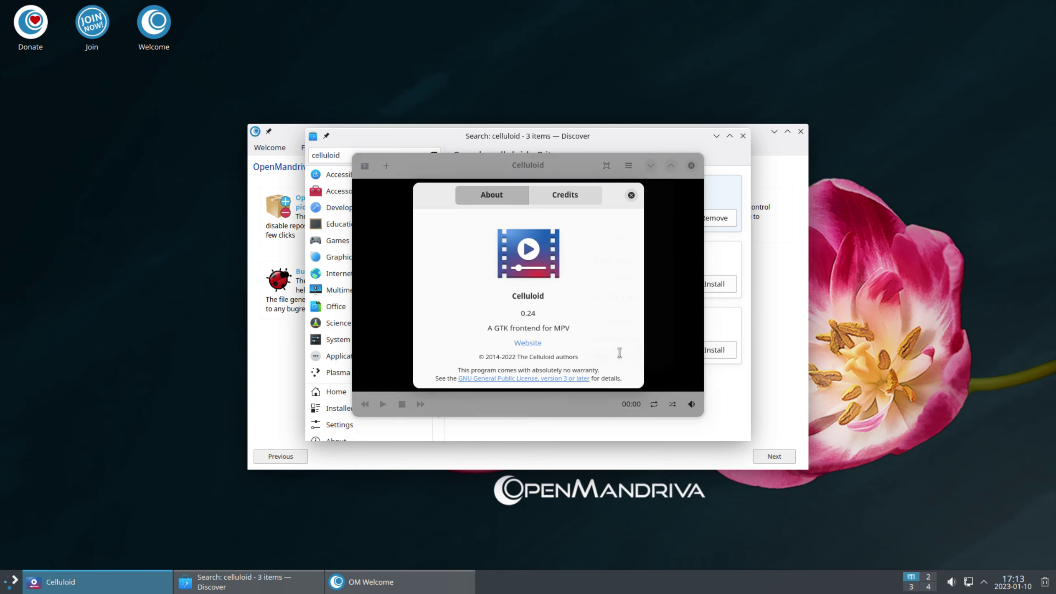
{"action": "left_click", "coordinate": [631, 195]}
{"action": "left_click", "coordinate": [691, 165]}
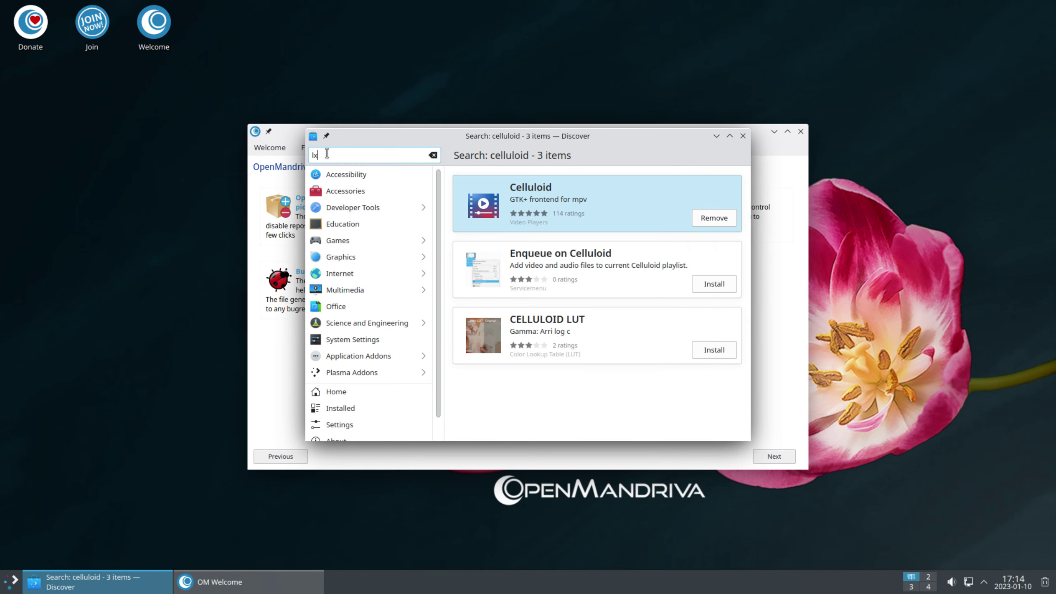
- Install SuperTux 2 from a Discover search for "tux" and launch the game
{"action": "key", "text": "Return"}
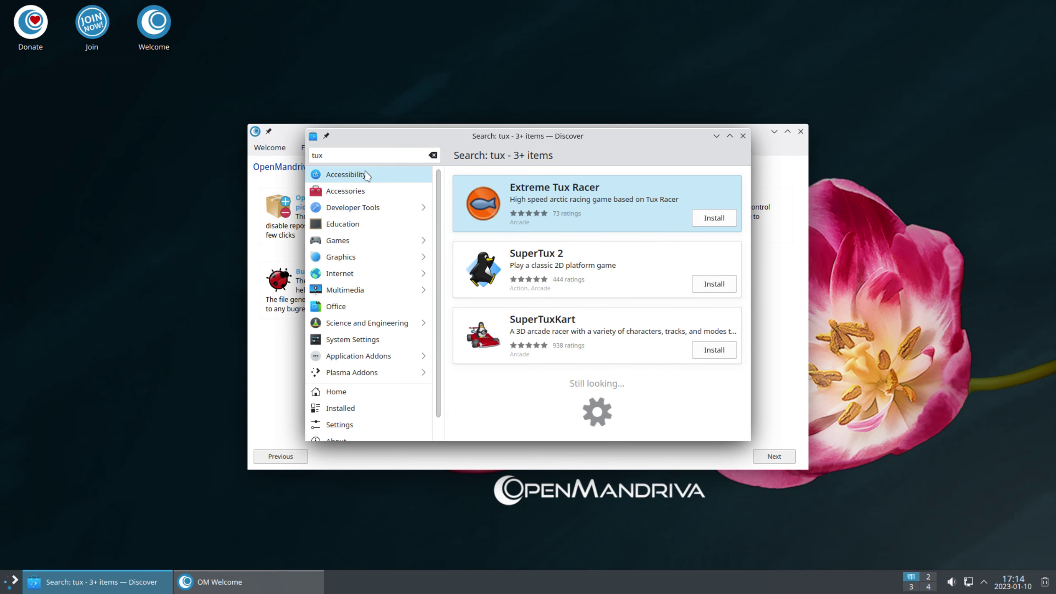
{"action": "left_click", "coordinate": [701, 285]}
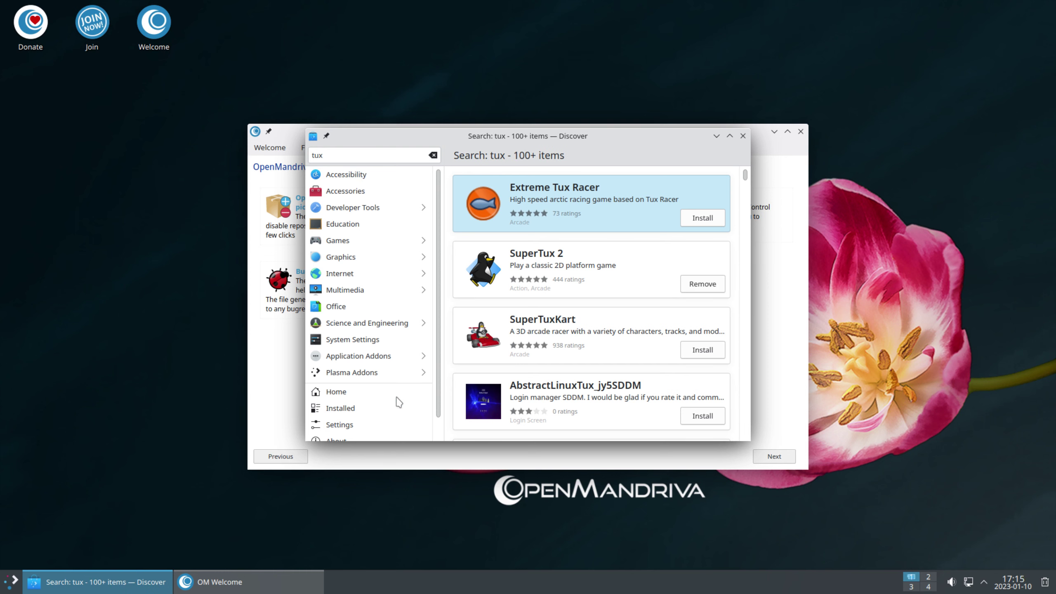
{"action": "left_click", "coordinate": [11, 582]}
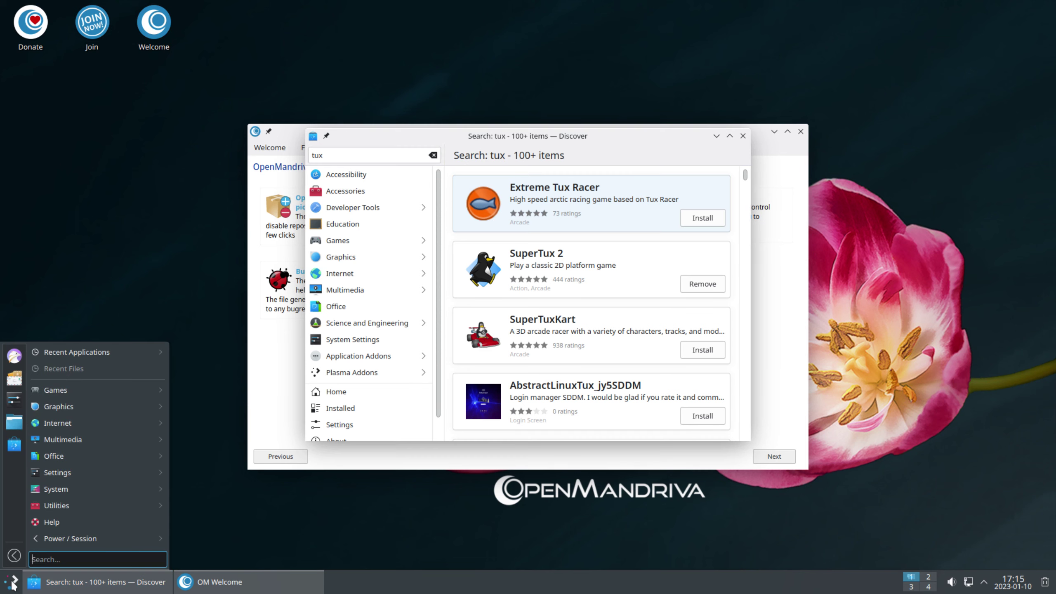
{"action": "mouse_move", "coordinate": [146, 390]}
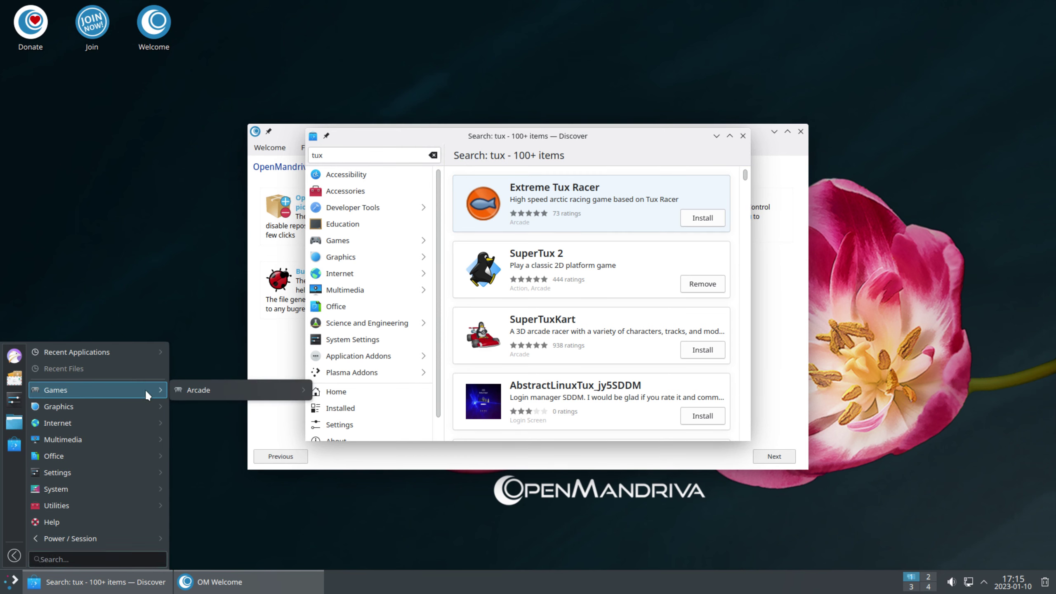
{"action": "mouse_move", "coordinate": [225, 390]}
{"action": "left_click", "coordinate": [348, 391]}
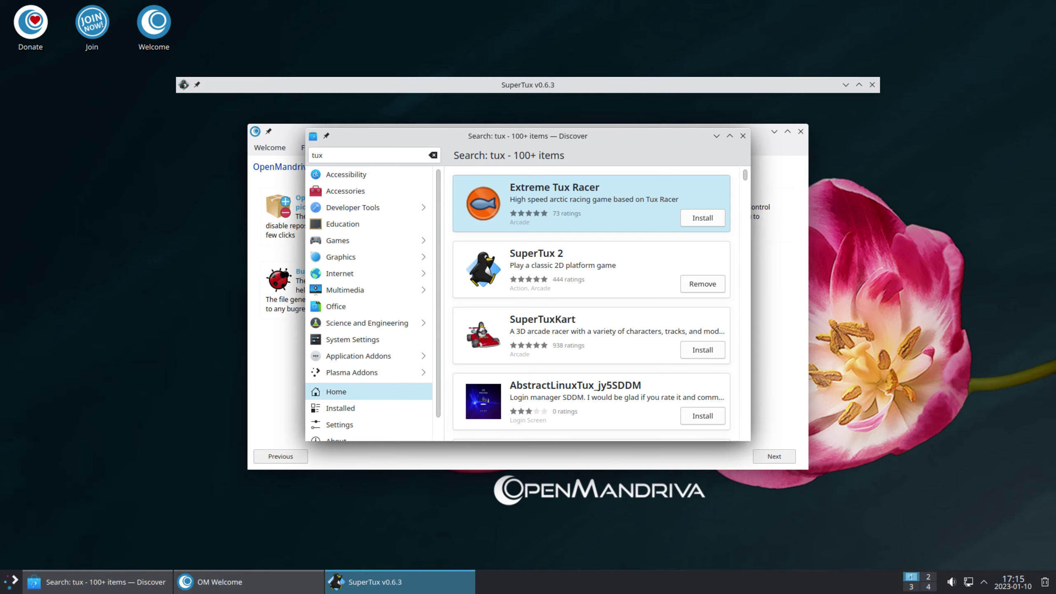
- Start a SuperTux Story Mode game, skip the intro and enter the first level on the Antarctica map
{"action": "key", "text": "Down"}
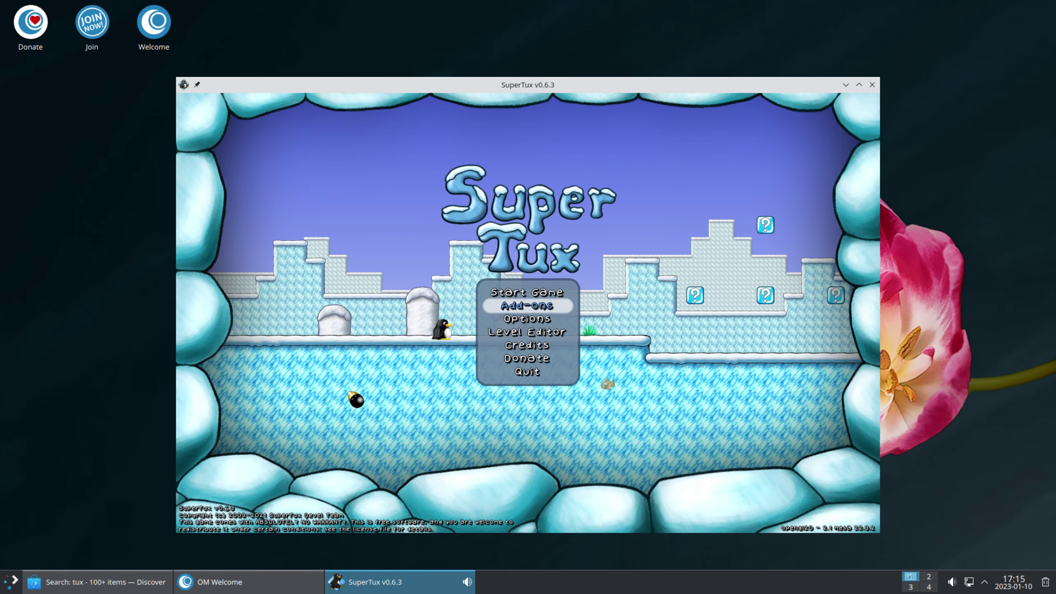
{"action": "key", "text": "Up"}
{"action": "key", "text": "Return"}
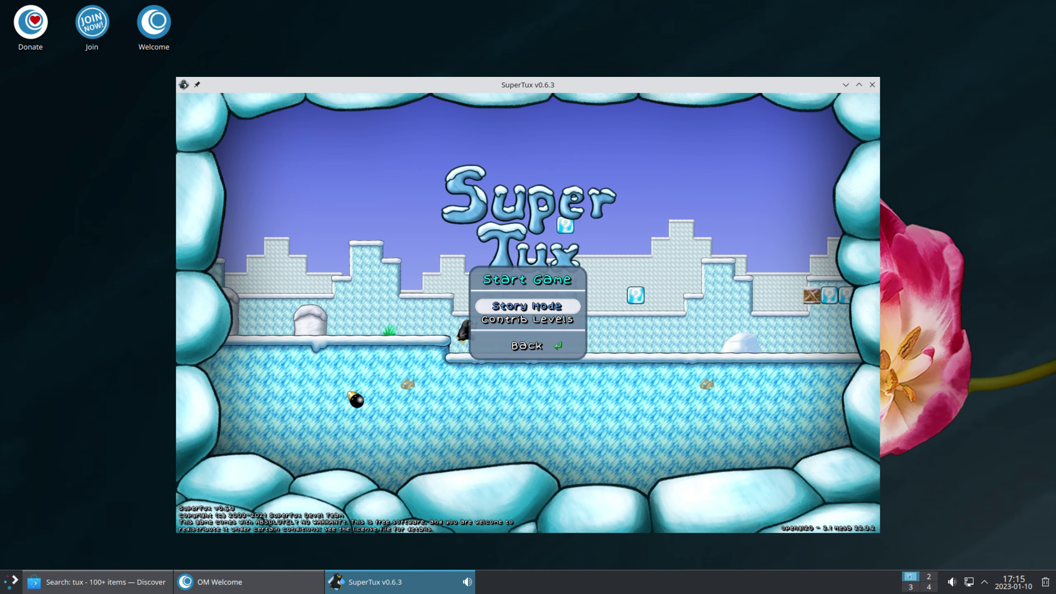
{"action": "key", "text": "Return"}
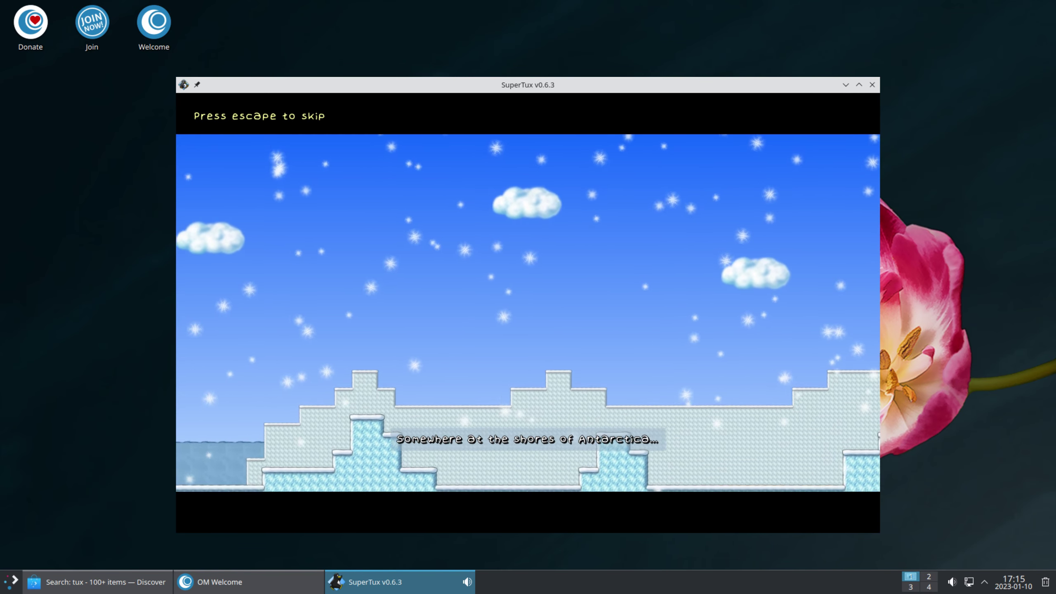
{"action": "key", "text": "Escape"}
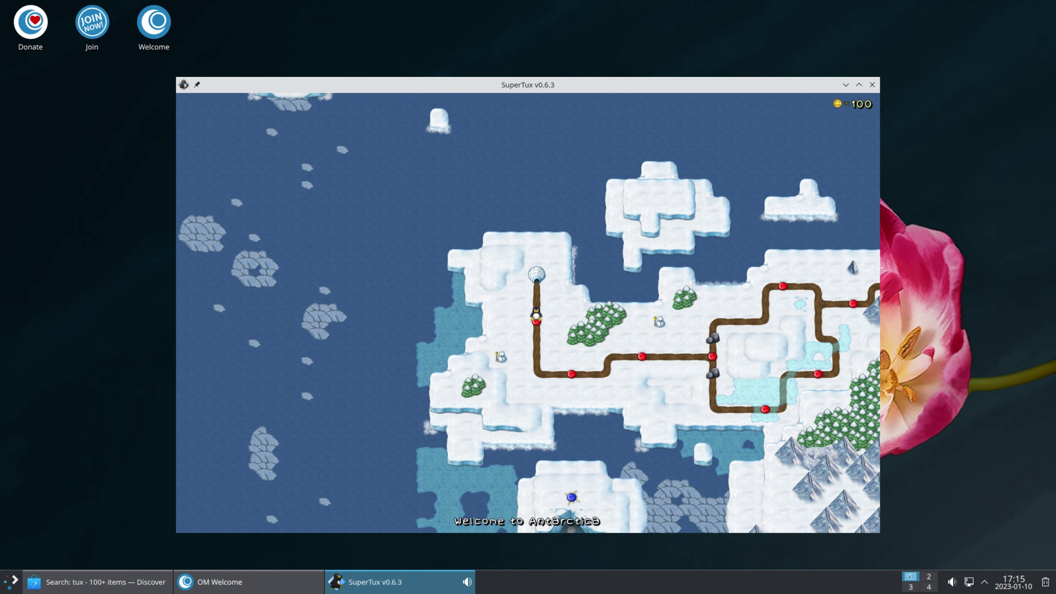
{"action": "key", "text": "Return"}
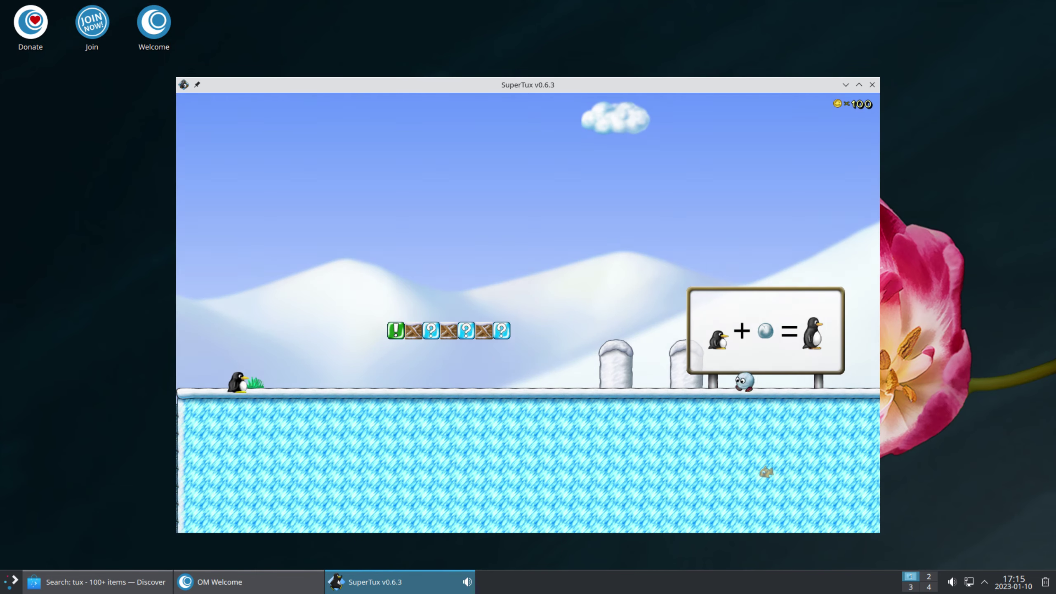
- Try out the first SuperTux level by running and jumping, and close the game
{"action": "key", "text": "Right"}
{"action": "key", "text": "space"}
{"action": "key", "text": "space"}
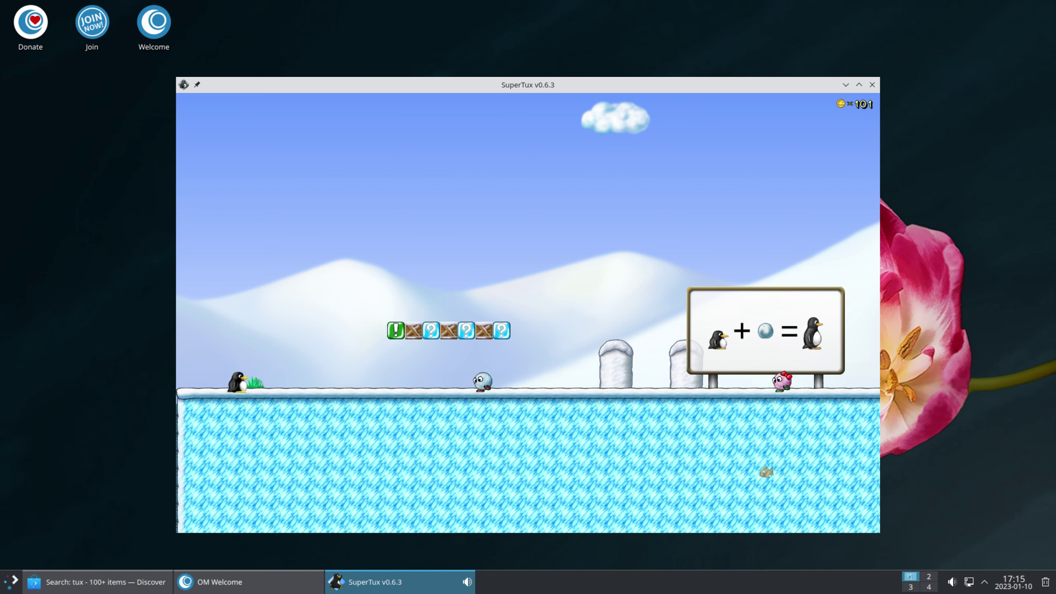
{"action": "left_click", "coordinate": [872, 85]}
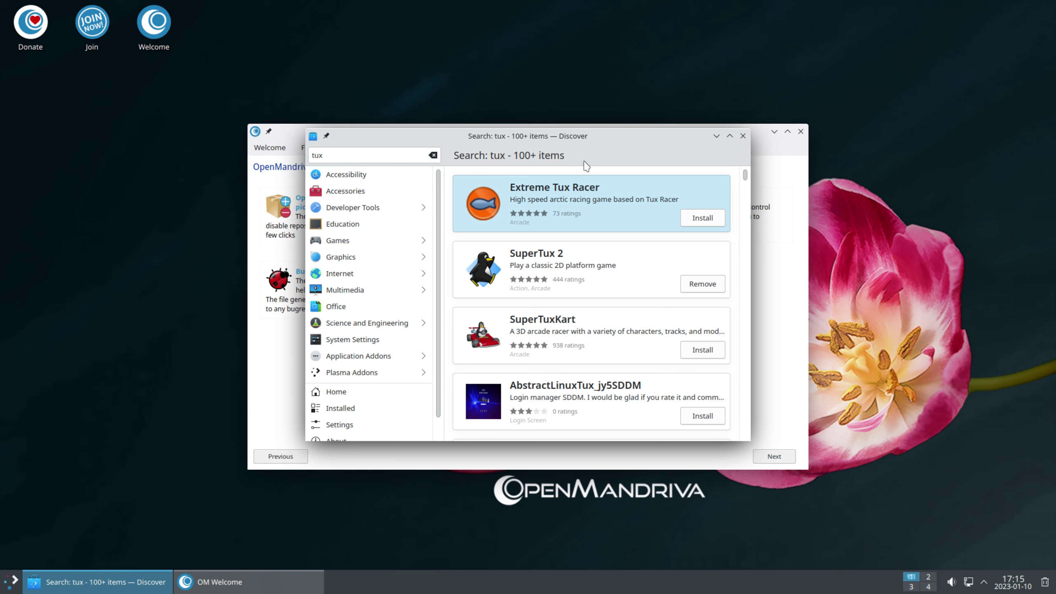
- Read Discover's About page in a maximized window and close Discover
{"action": "scroll", "coordinate": [353, 291], "scroll_direction": "down", "scroll_amount": 1}
{"action": "left_click", "coordinate": [337, 417]}
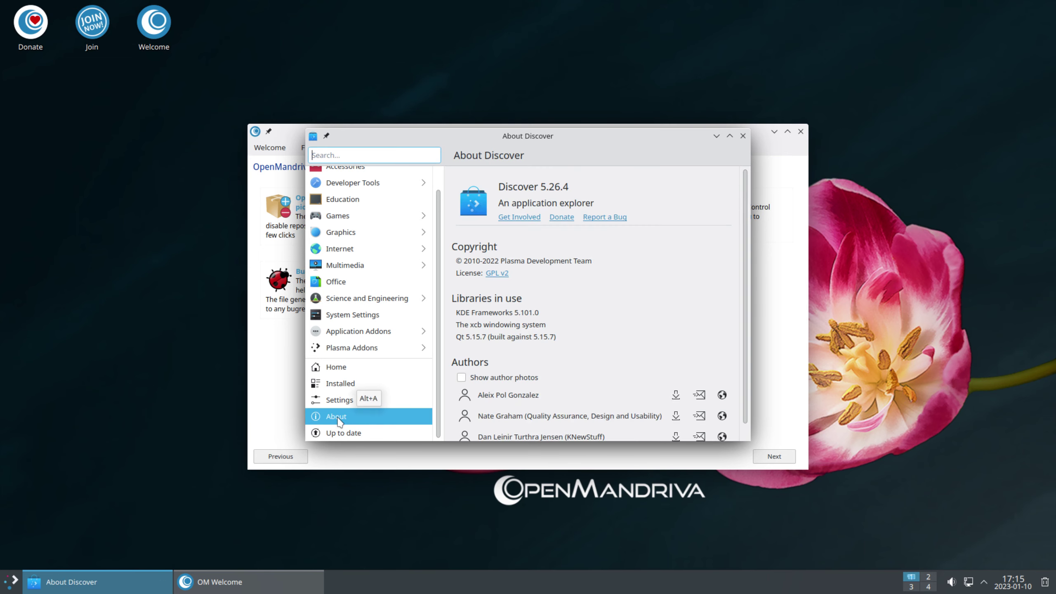
{"action": "left_click", "coordinate": [730, 138]}
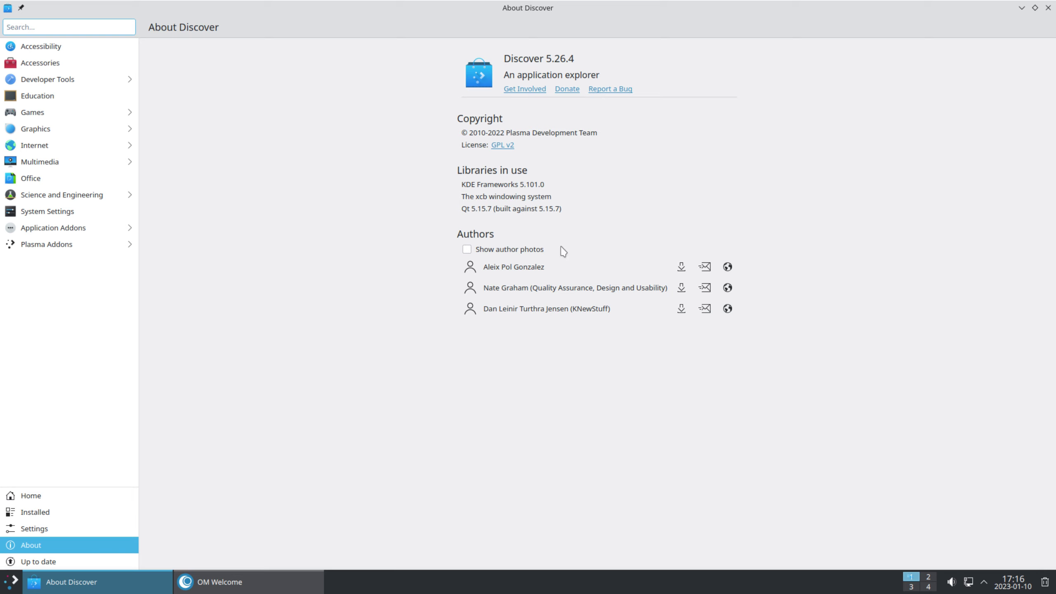
{"action": "left_click", "coordinate": [1049, 8]}
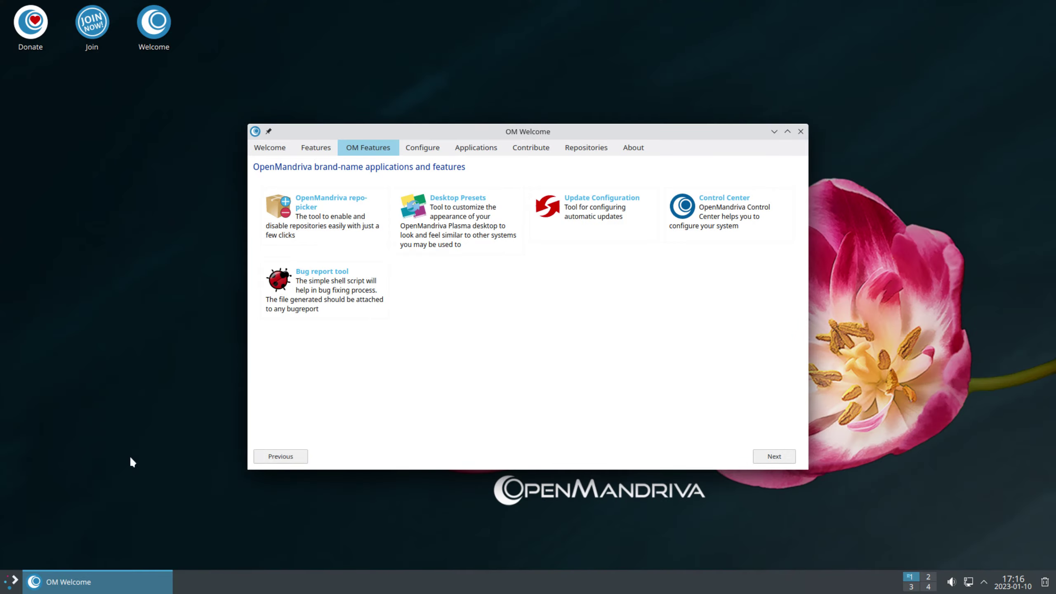
- Switch to virtual desktop 4 and back to desktop 1, and view the Audio Volume devices and applications
{"action": "left_click", "coordinate": [930, 585]}
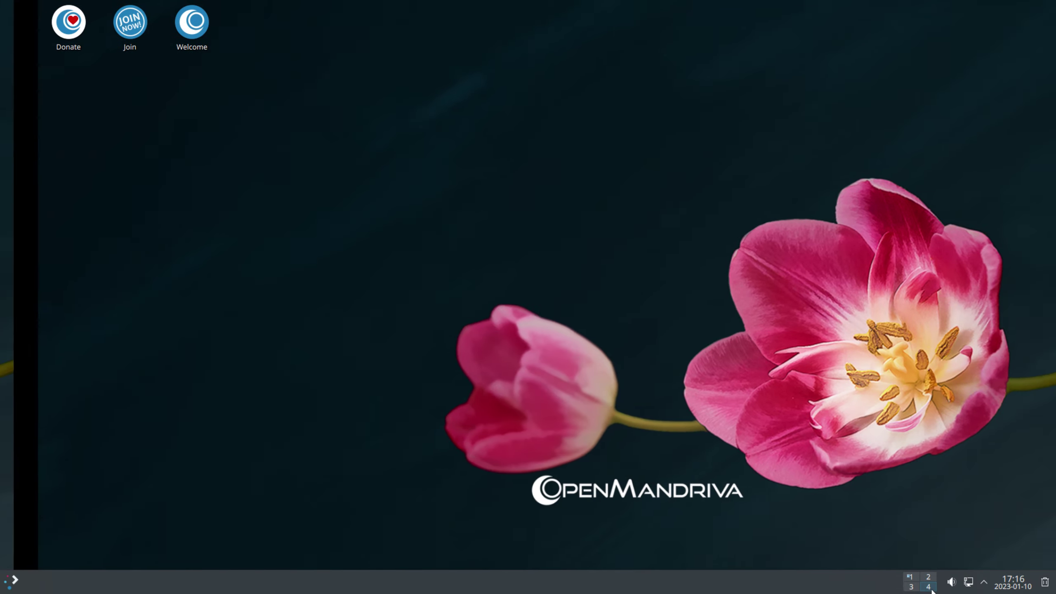
{"action": "left_click", "coordinate": [910, 579]}
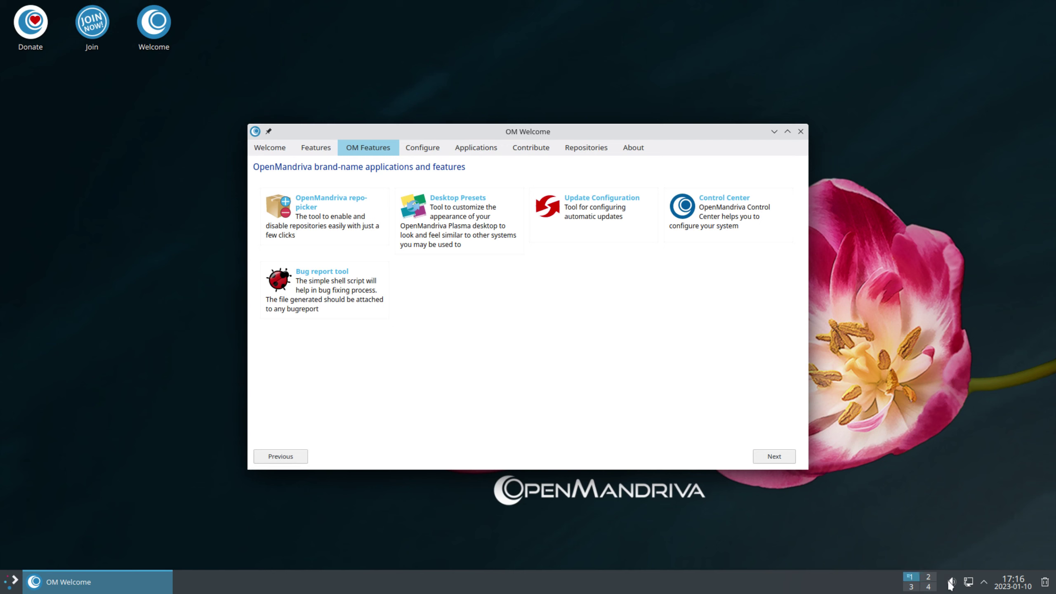
{"action": "left_click", "coordinate": [952, 582]}
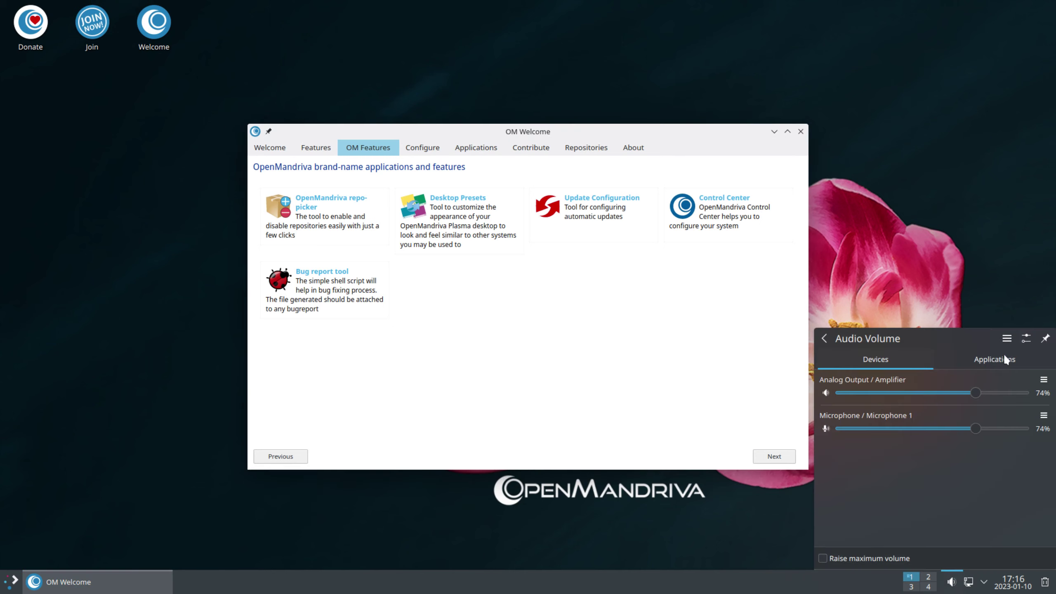
{"action": "left_click", "coordinate": [1005, 358]}
{"action": "left_click", "coordinate": [871, 358]}
- Check the network connections and the January calendar from the system tray, and close the calendar
{"action": "left_click", "coordinate": [970, 583]}
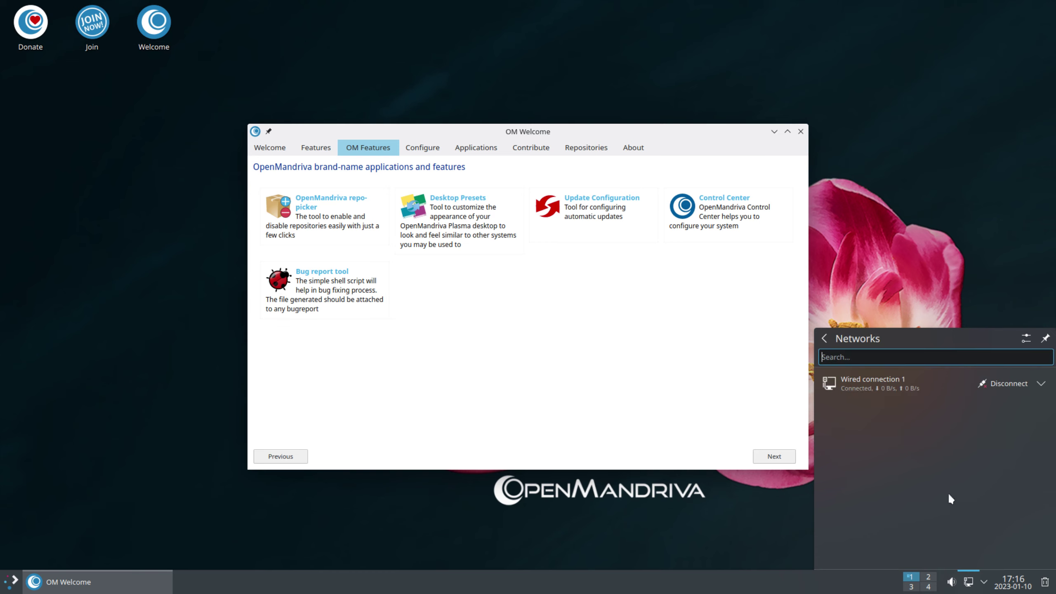
{"action": "left_click", "coordinate": [984, 582]}
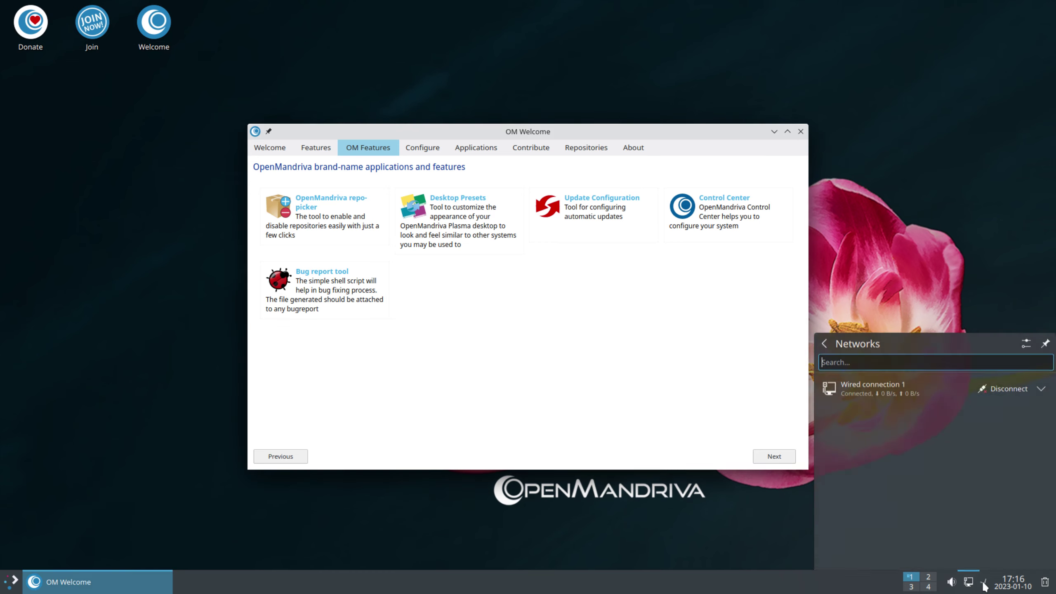
{"action": "left_click", "coordinate": [1014, 587]}
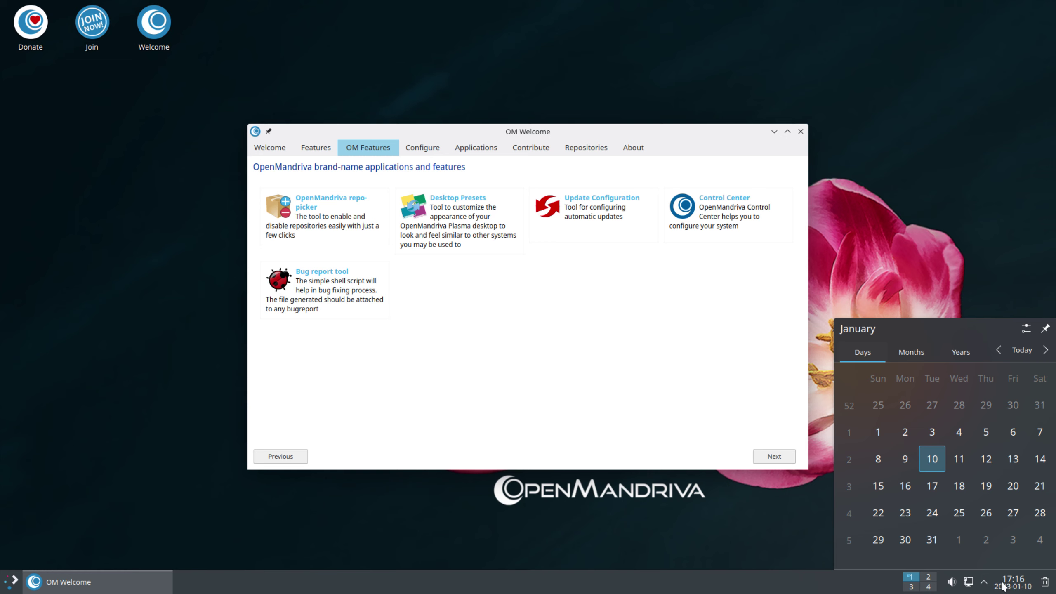
{"action": "left_click", "coordinate": [1003, 586]}
- Open and close the Trash folder, and browse the application launcher's categories from Games to Utilities
{"action": "left_click", "coordinate": [1045, 584]}
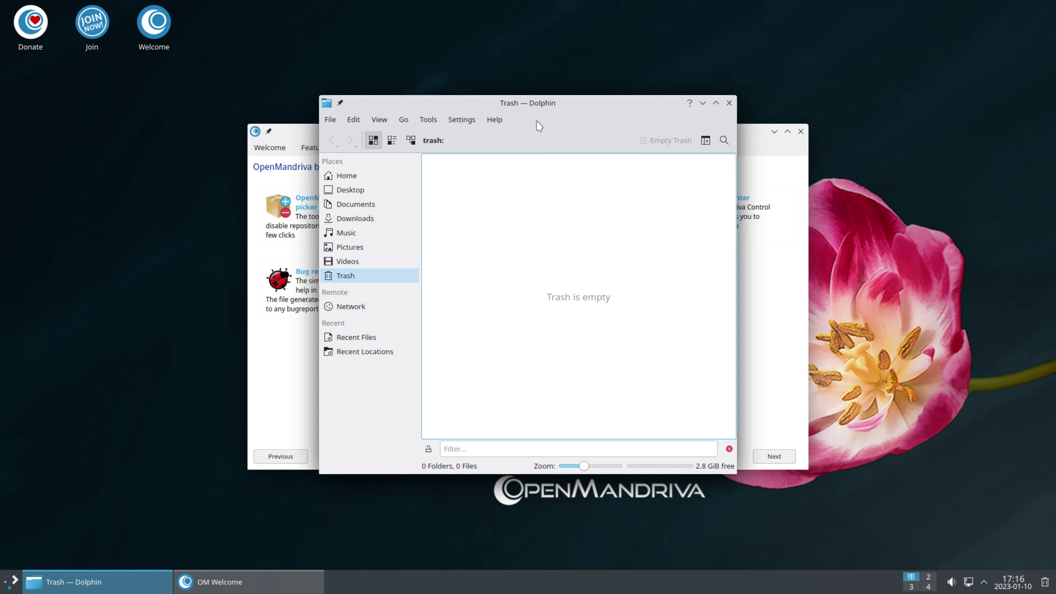
{"action": "left_click", "coordinate": [729, 103]}
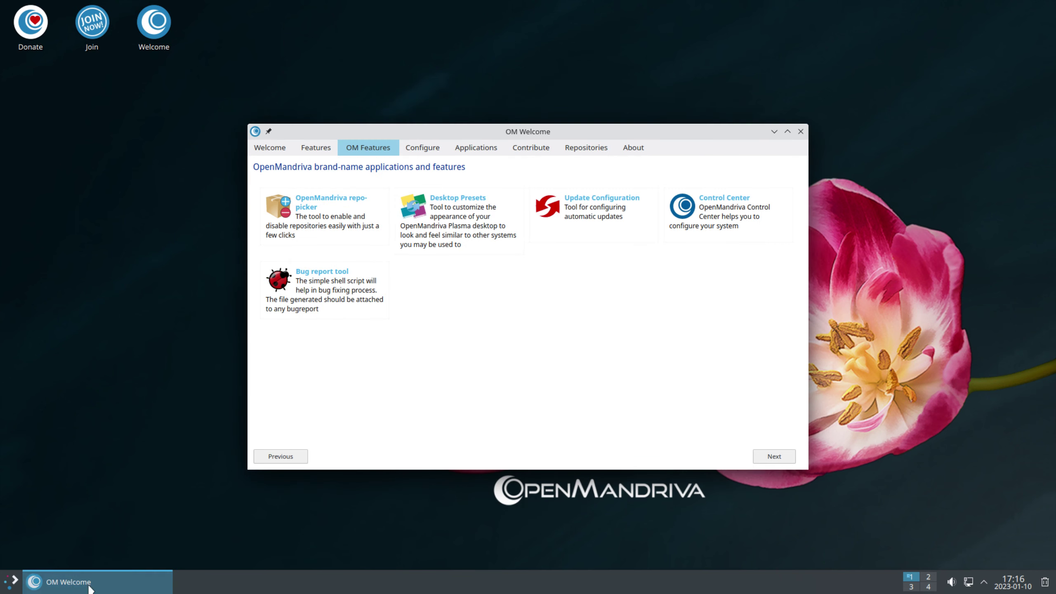
{"action": "left_click", "coordinate": [9, 582]}
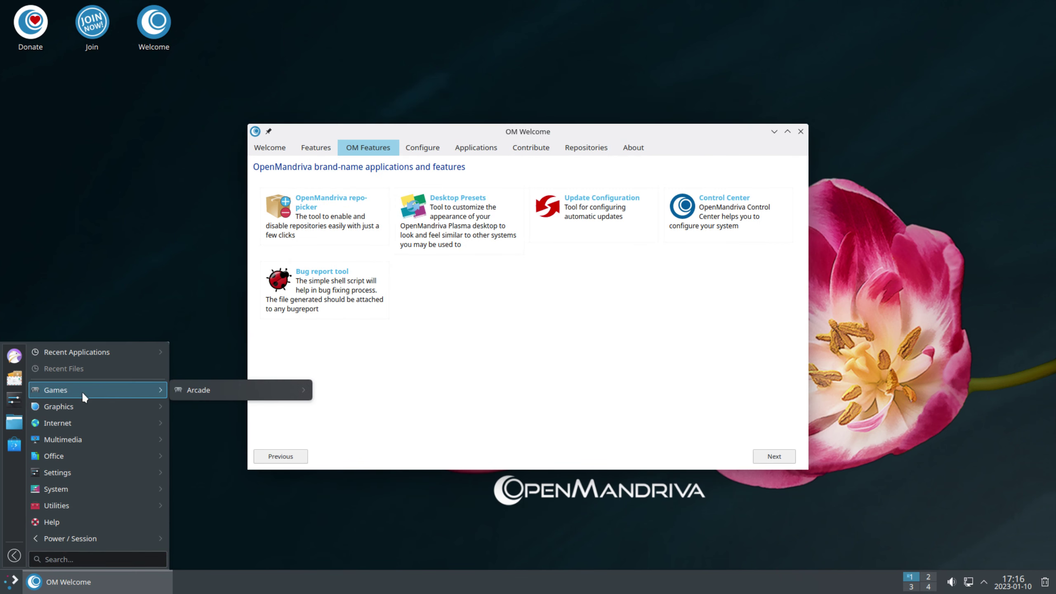
{"action": "mouse_move", "coordinate": [65, 409]}
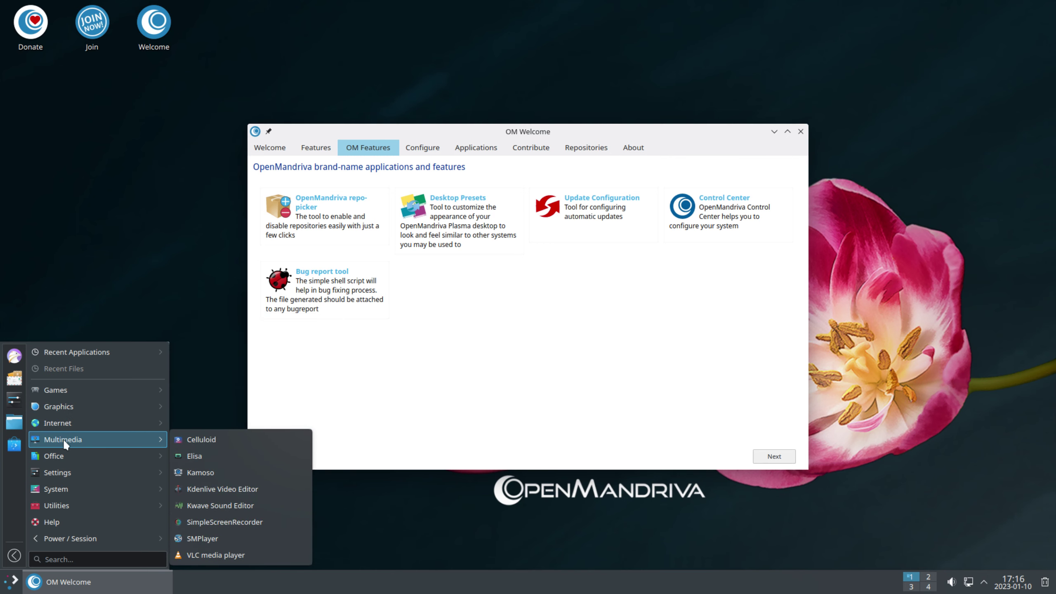
{"action": "mouse_move", "coordinate": [64, 458]}
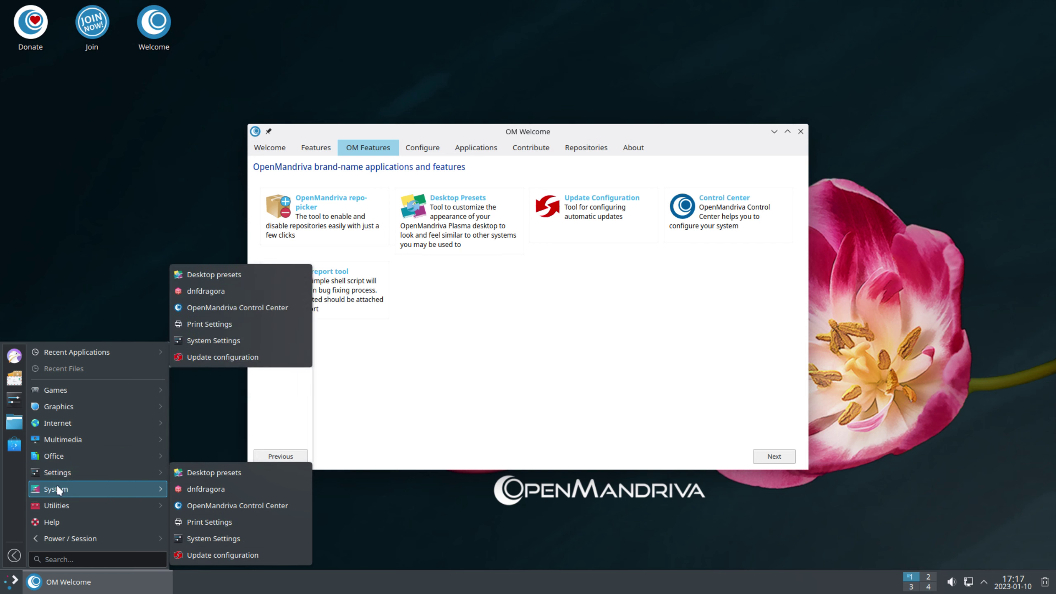
{"action": "mouse_move", "coordinate": [58, 505]}
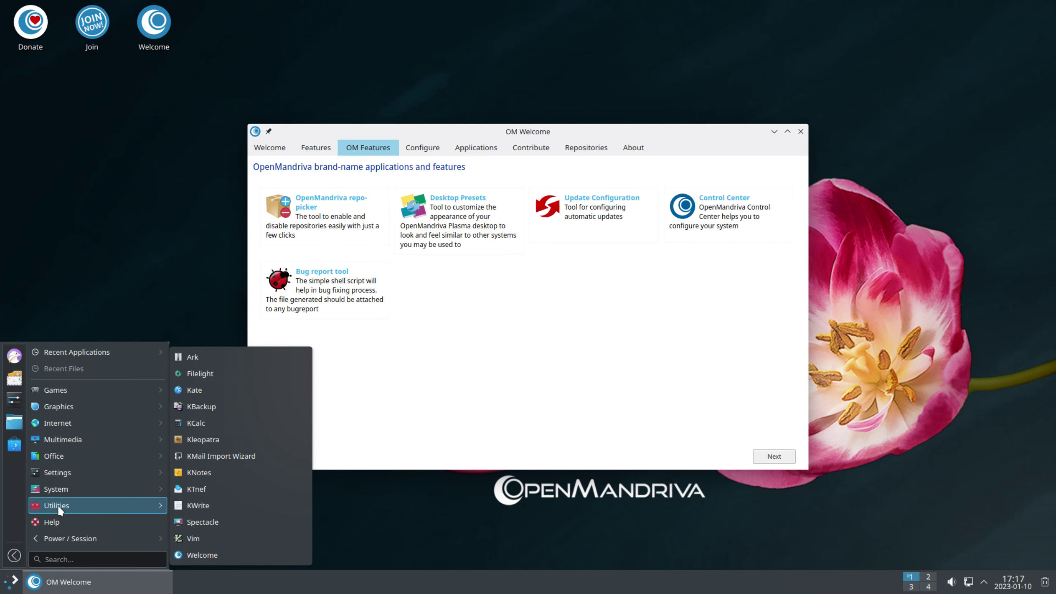
- Open Help Center and look through its Fundamentals, Plasma Manual, Online Help and Application Manuals topics
{"action": "left_click", "coordinate": [50, 522]}
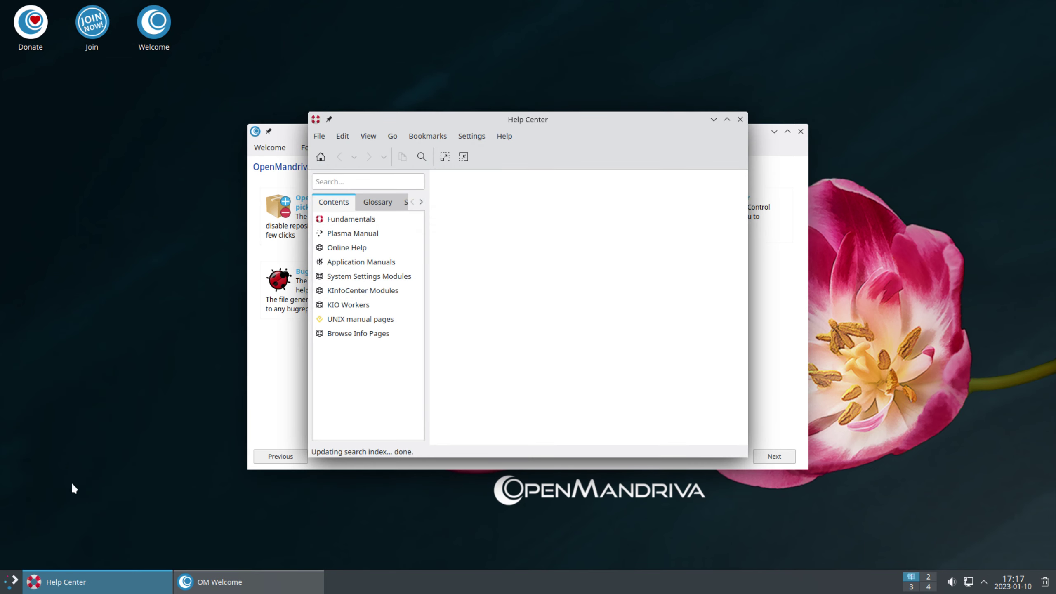
{"action": "left_click", "coordinate": [352, 219]}
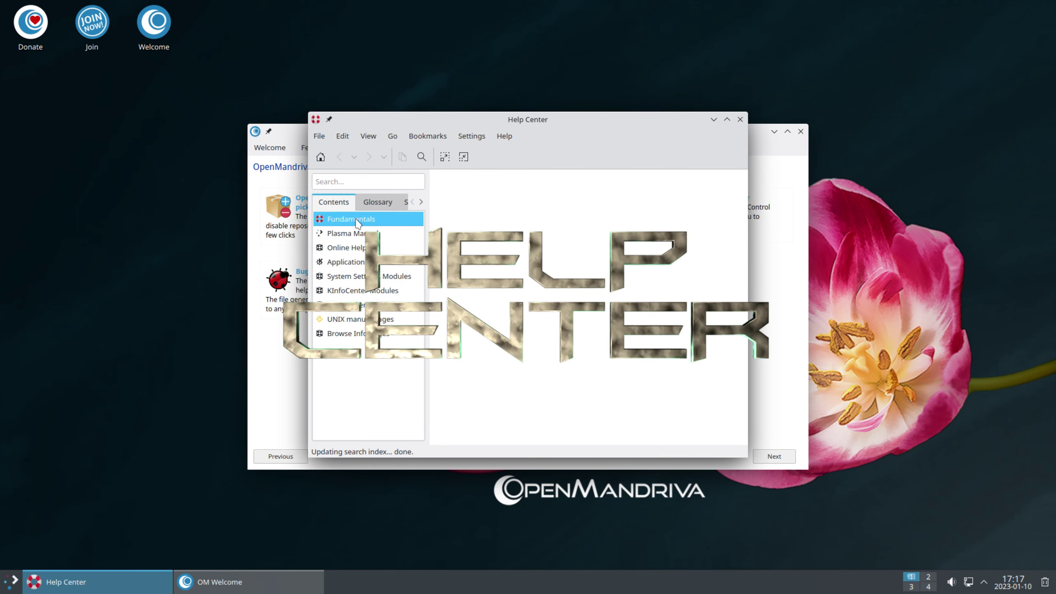
{"action": "left_click", "coordinate": [352, 234]}
{"action": "left_click", "coordinate": [347, 247]}
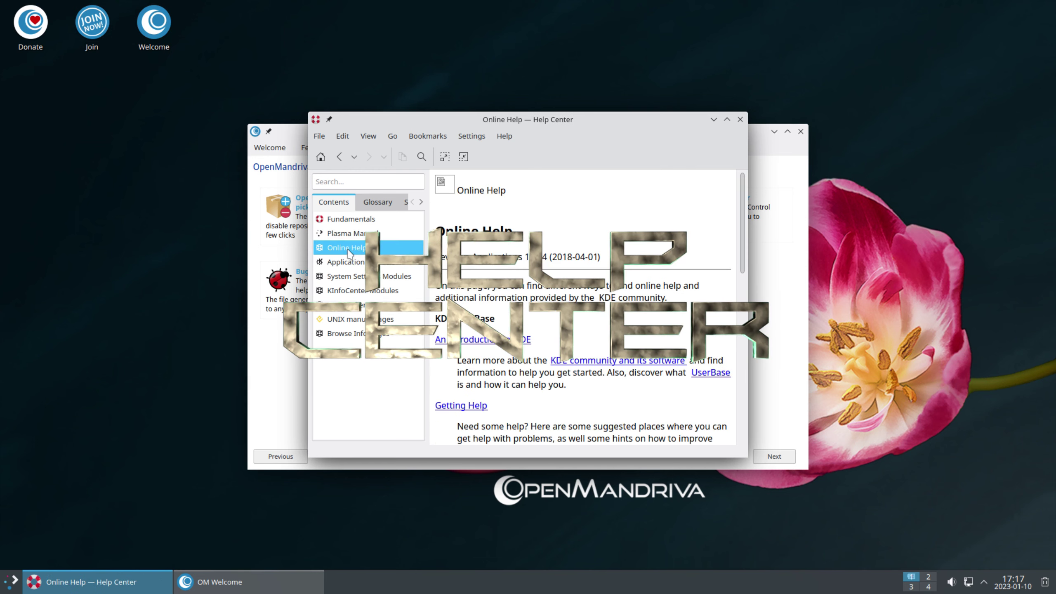
{"action": "left_click", "coordinate": [352, 261]}
- View the version information about Help Center and close the program
{"action": "left_click", "coordinate": [504, 136]}
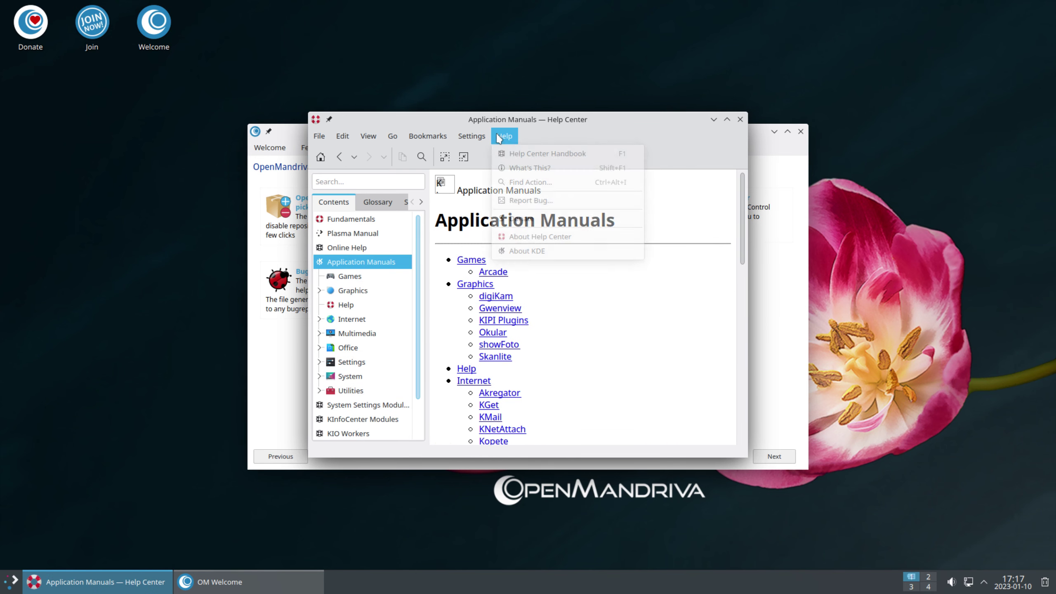
{"action": "left_click", "coordinate": [536, 237]}
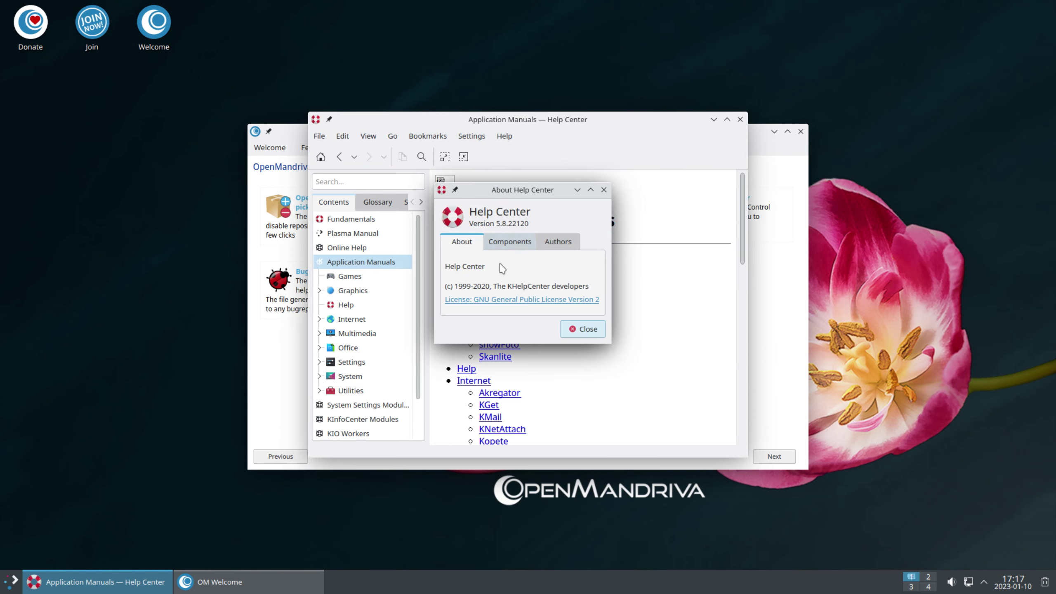
{"action": "left_click", "coordinate": [583, 329]}
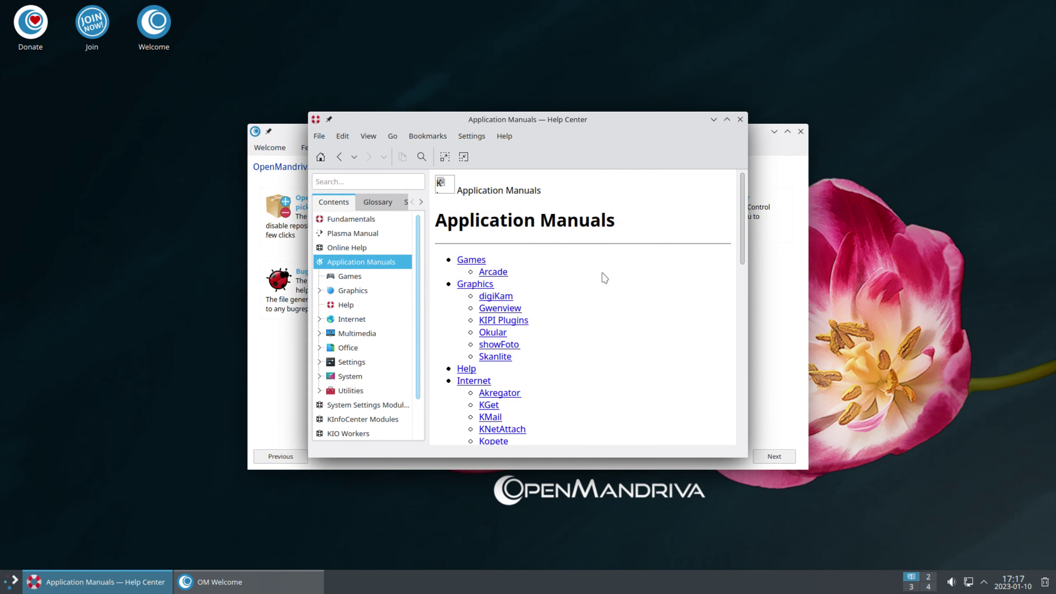
{"action": "left_click", "coordinate": [740, 120]}
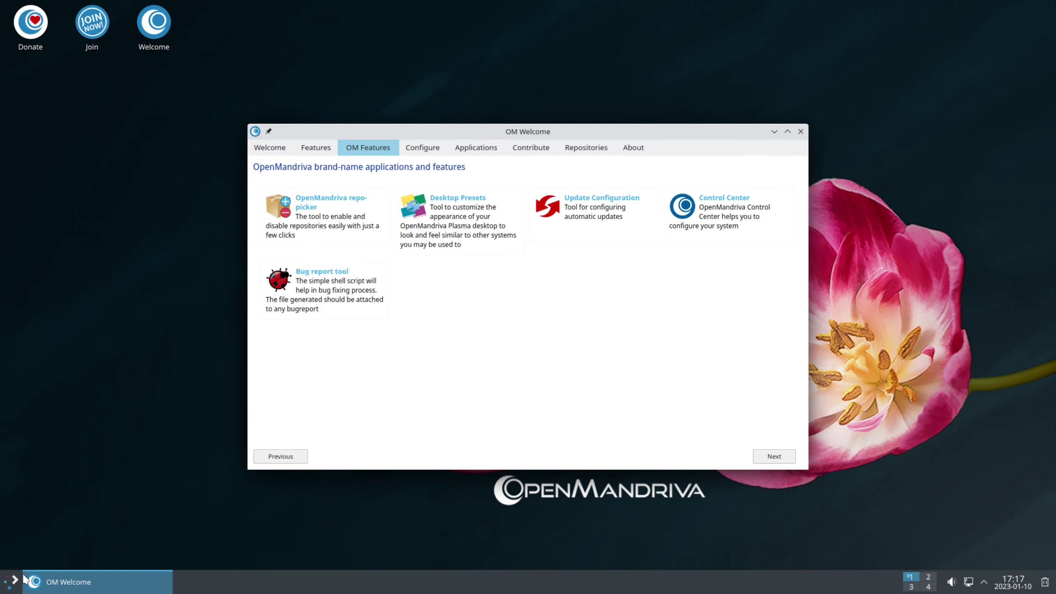
- Launch Chromium Web Browser, maximize its window and go to youtube.com
{"action": "left_click", "coordinate": [12, 582]}
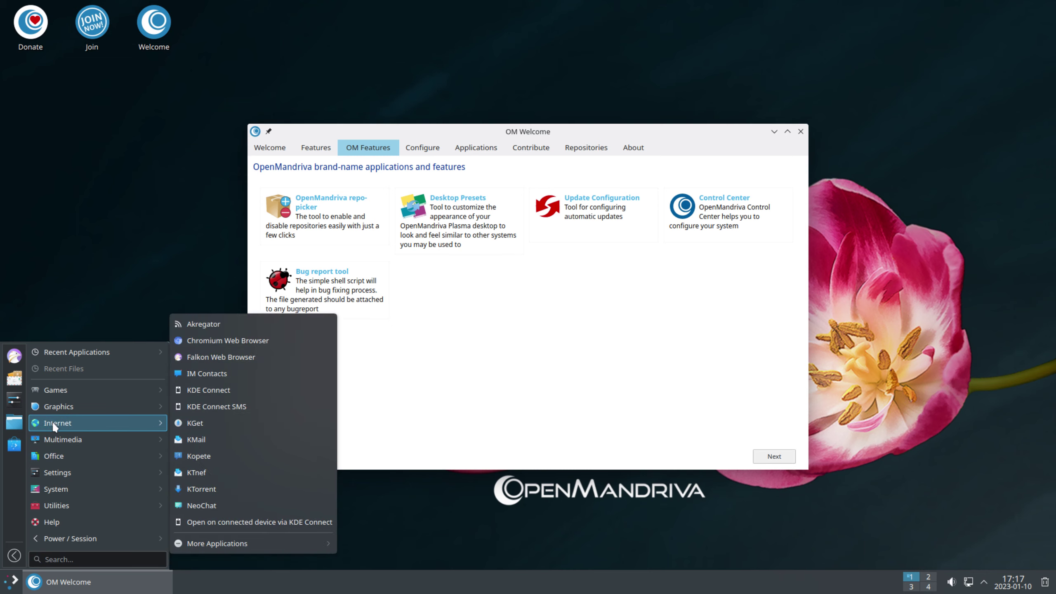
{"action": "mouse_move", "coordinate": [117, 422]}
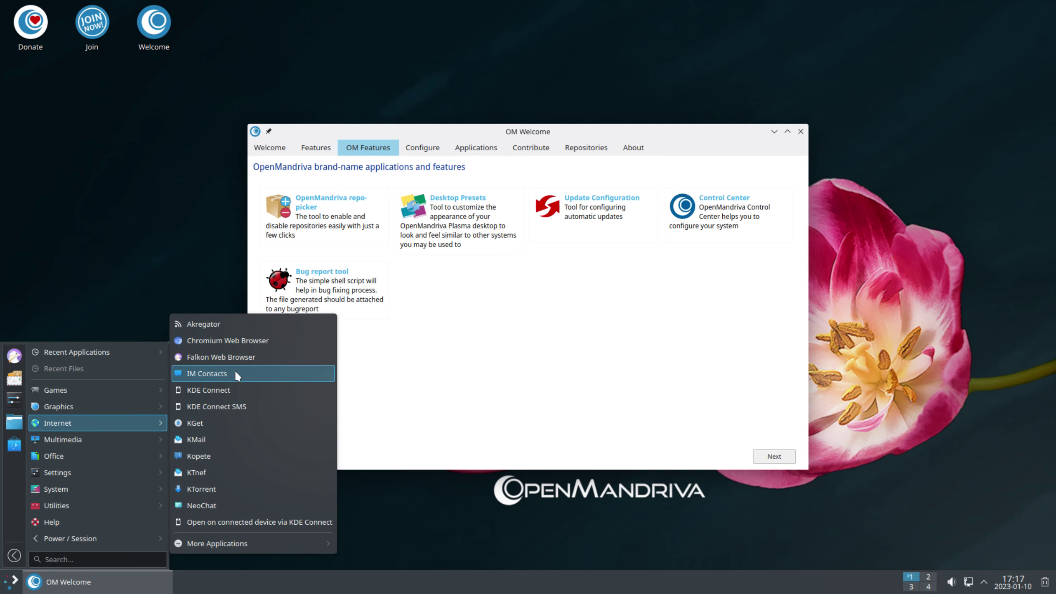
{"action": "left_click", "coordinate": [217, 340]}
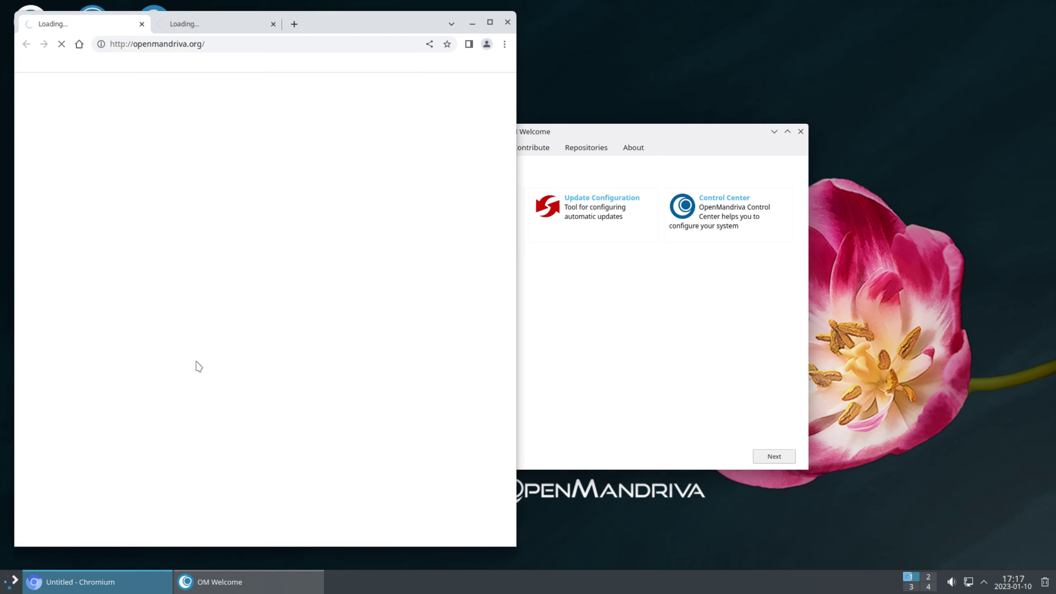
{"action": "double_click", "coordinate": [407, 27]}
{"action": "left_click", "coordinate": [296, 27]}
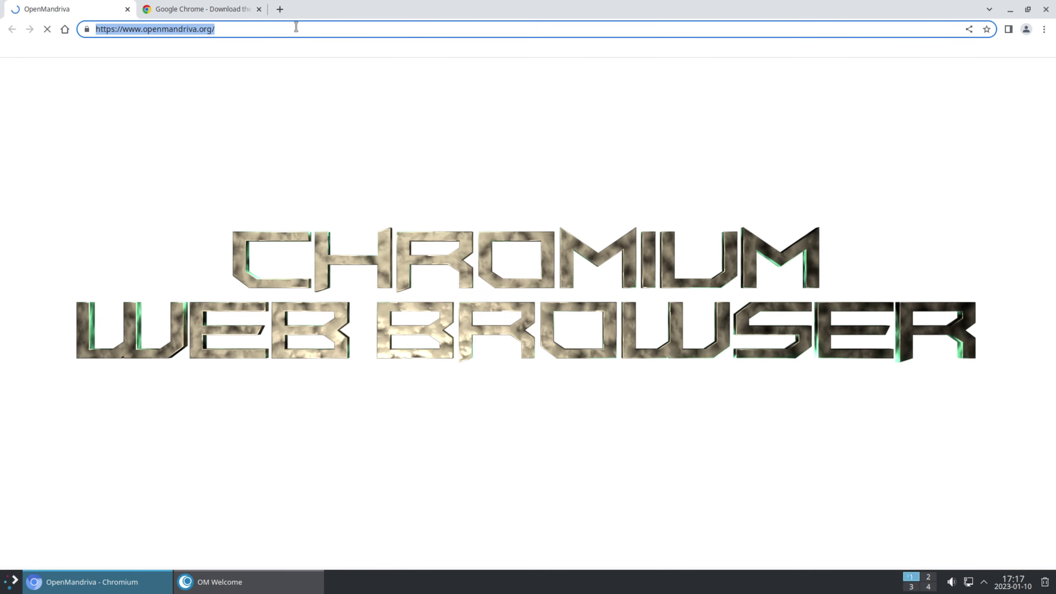
{"action": "type", "text": "youtube.com"}
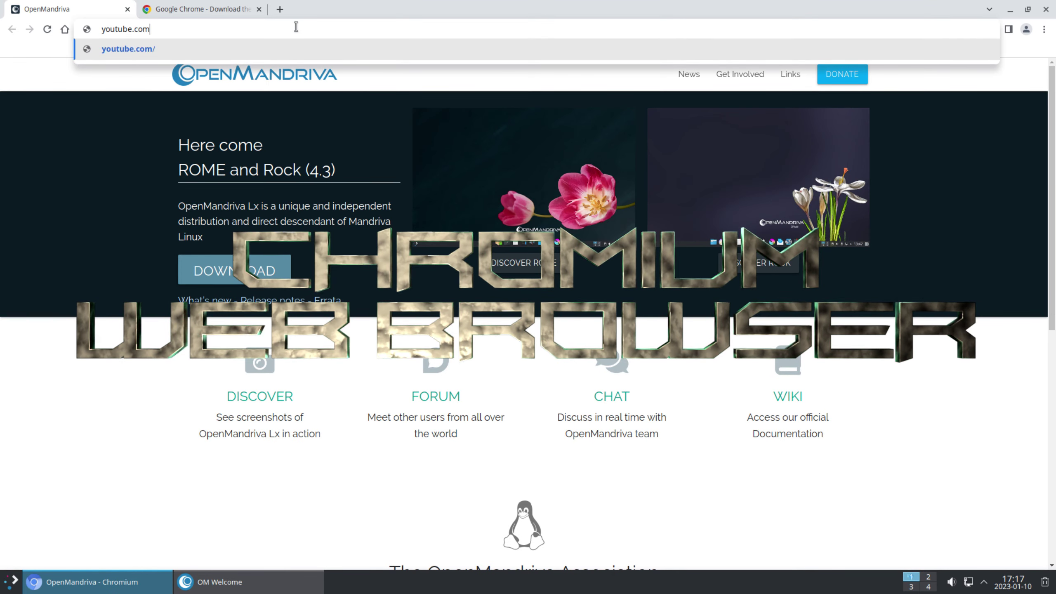
{"action": "key", "text": "Return"}
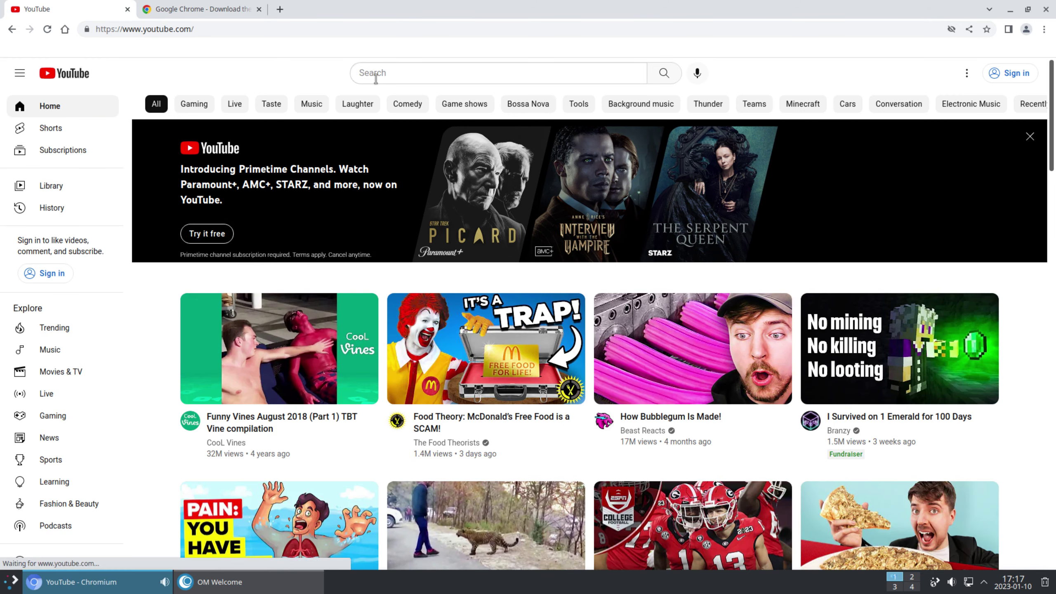
{"action": "left_click", "coordinate": [375, 75]}
{"action": "type", "text": "linuxh"}
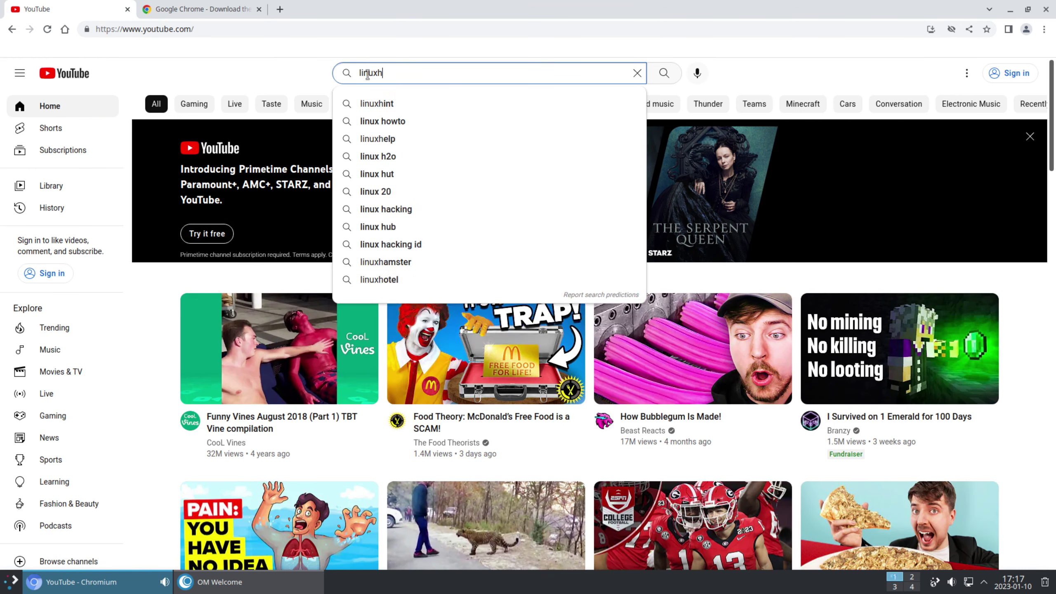
{"action": "type", "text": "ub"}
{"action": "key", "text": "Return"}
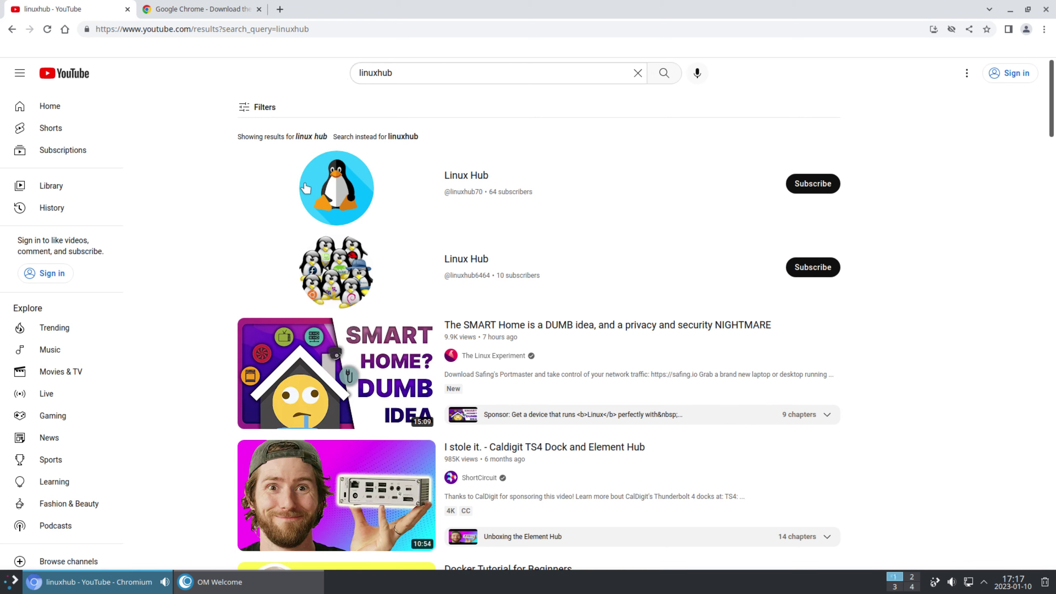
{"action": "left_click", "coordinate": [306, 188]}
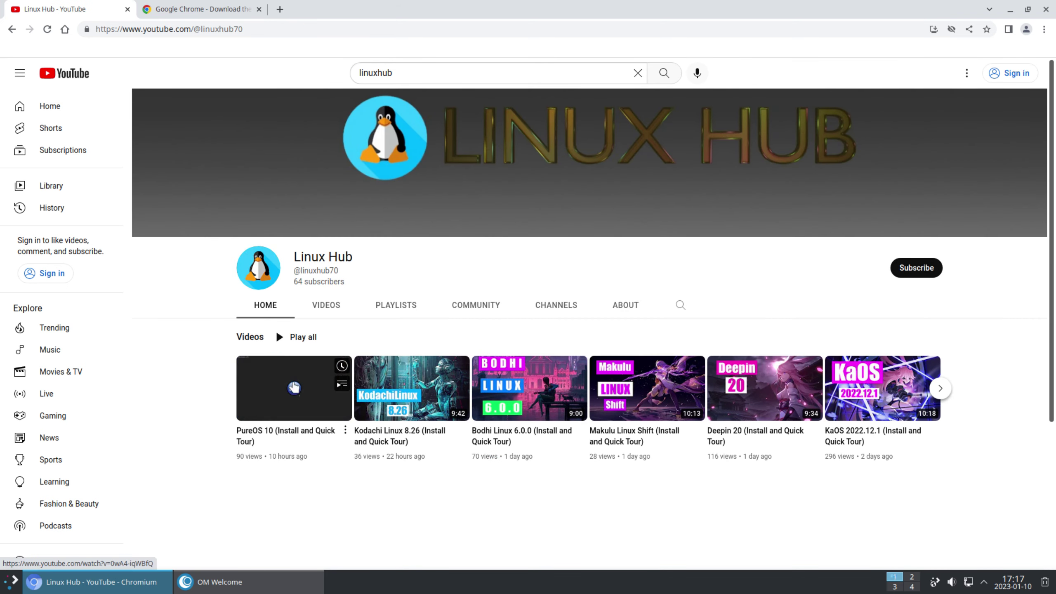
- Play the "Kodachi Linux 8.26 (Install and Quick Tour)" video and skip ahead in stages to about 8:49
{"action": "left_click", "coordinate": [410, 381]}
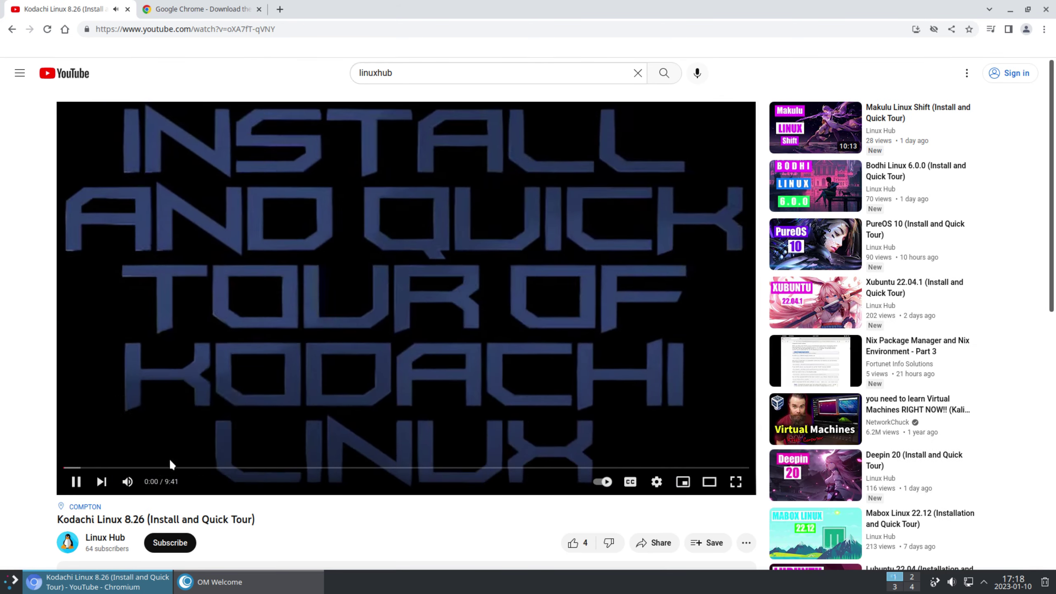
{"action": "left_click", "coordinate": [371, 467]}
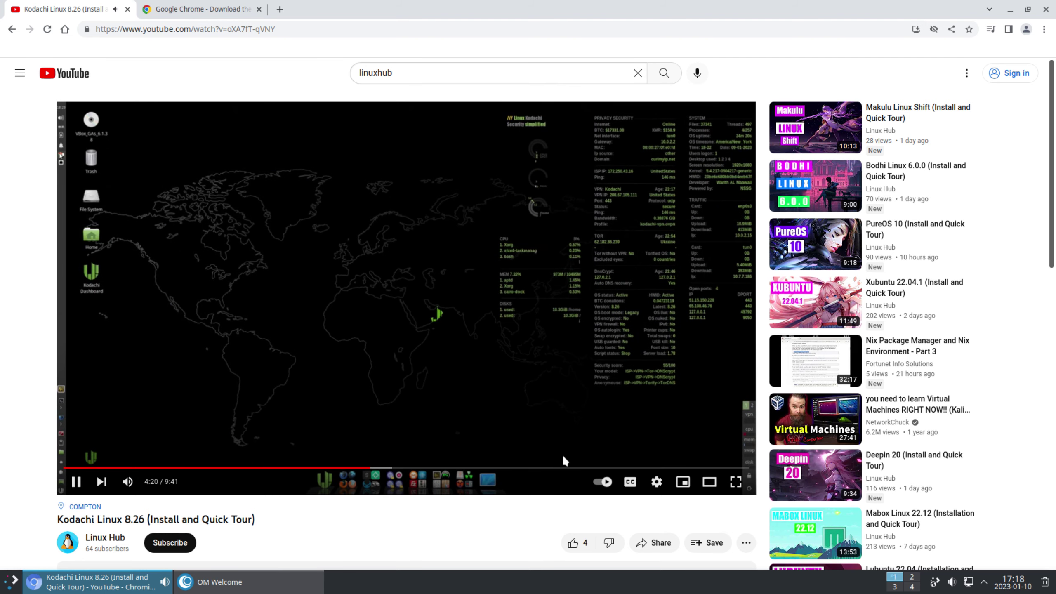
{"action": "left_click", "coordinate": [574, 467]}
{"action": "left_click", "coordinate": [688, 466]}
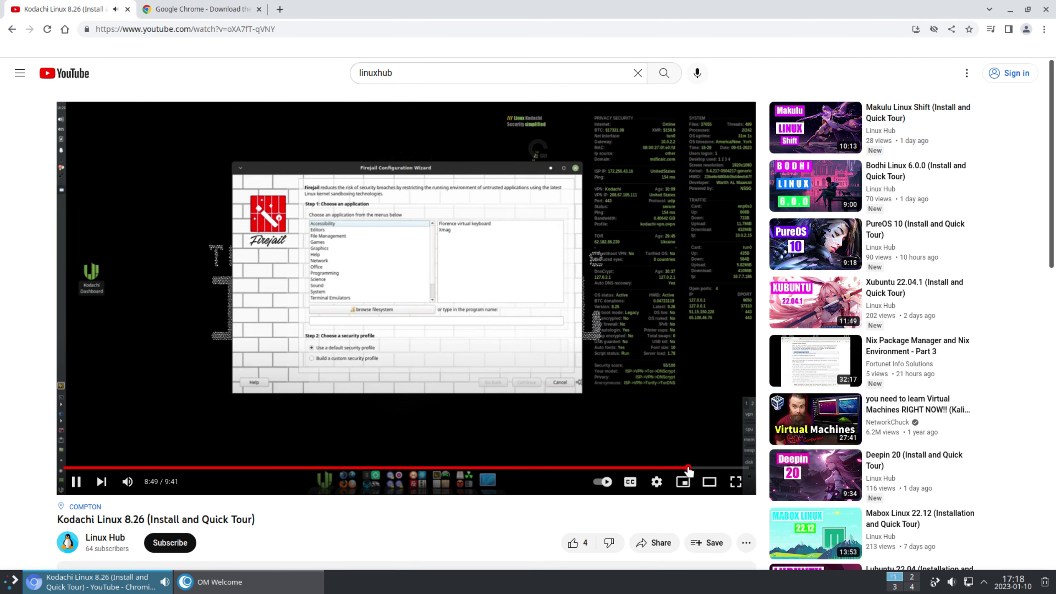
- Read the version information on the About Chromium page and close the browser
{"action": "left_click", "coordinate": [1045, 30]}
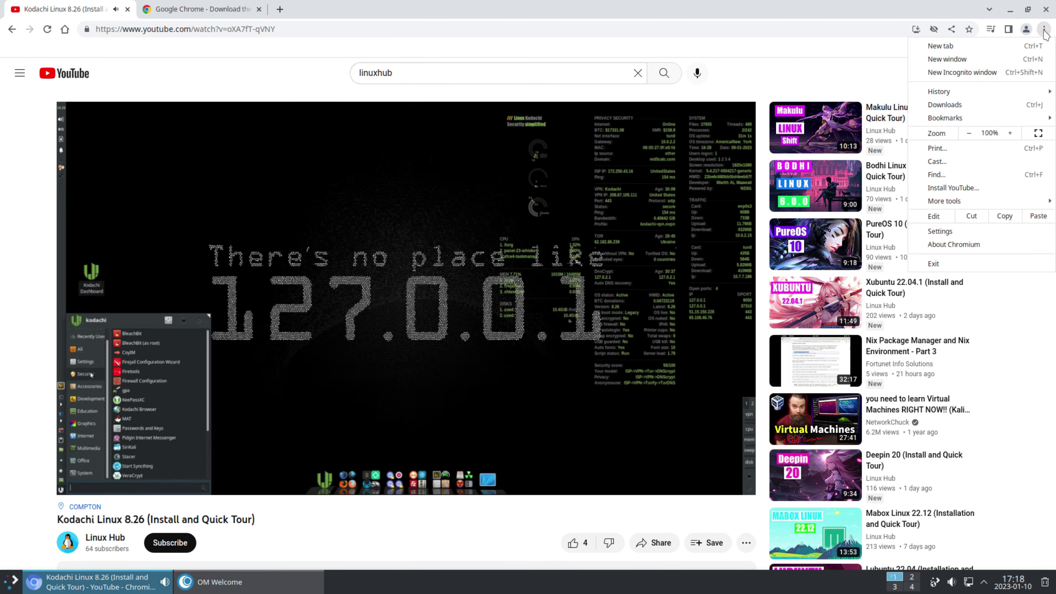
{"action": "left_click", "coordinate": [945, 247]}
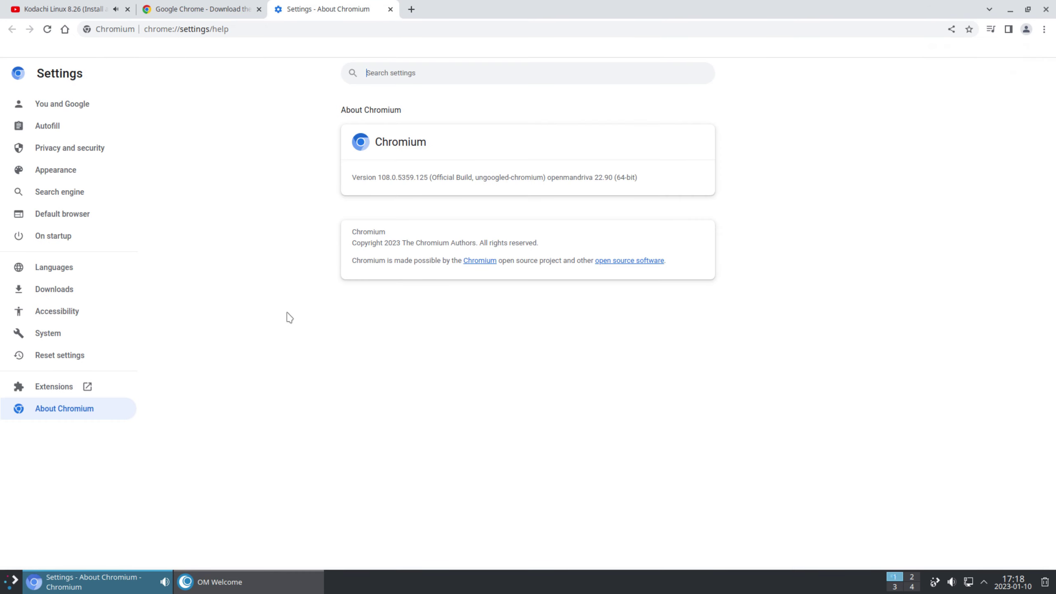
{"action": "triple_click", "coordinate": [406, 175]}
{"action": "left_click", "coordinate": [407, 176]}
{"action": "left_click", "coordinate": [1046, 10]}
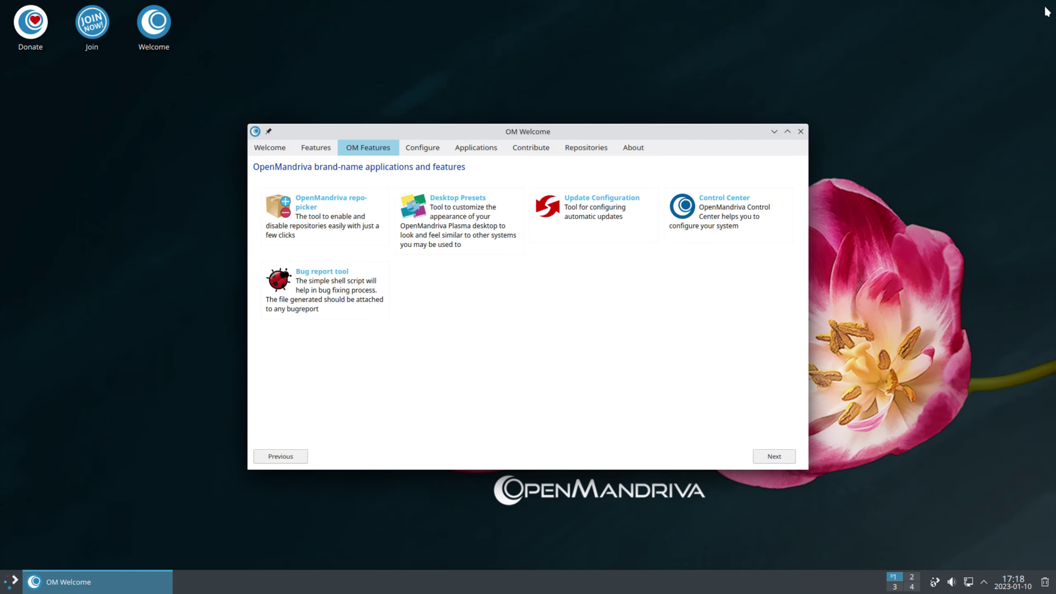
- Launch LibreOffice, open its About dialog and copy the version information, then dismiss the dialog
{"action": "left_click", "coordinate": [11, 581]}
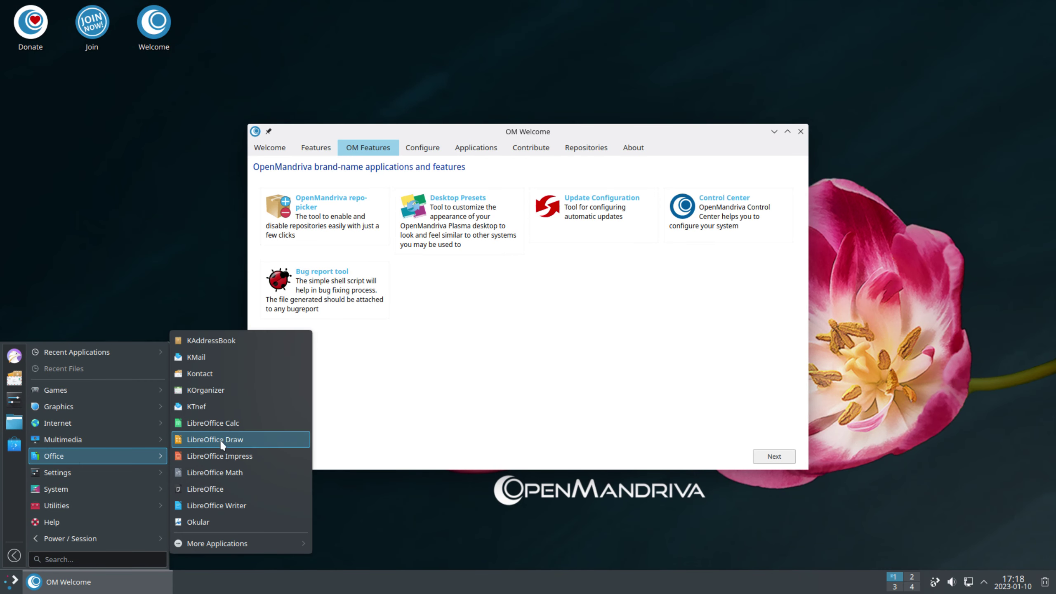
{"action": "left_click", "coordinate": [221, 486]}
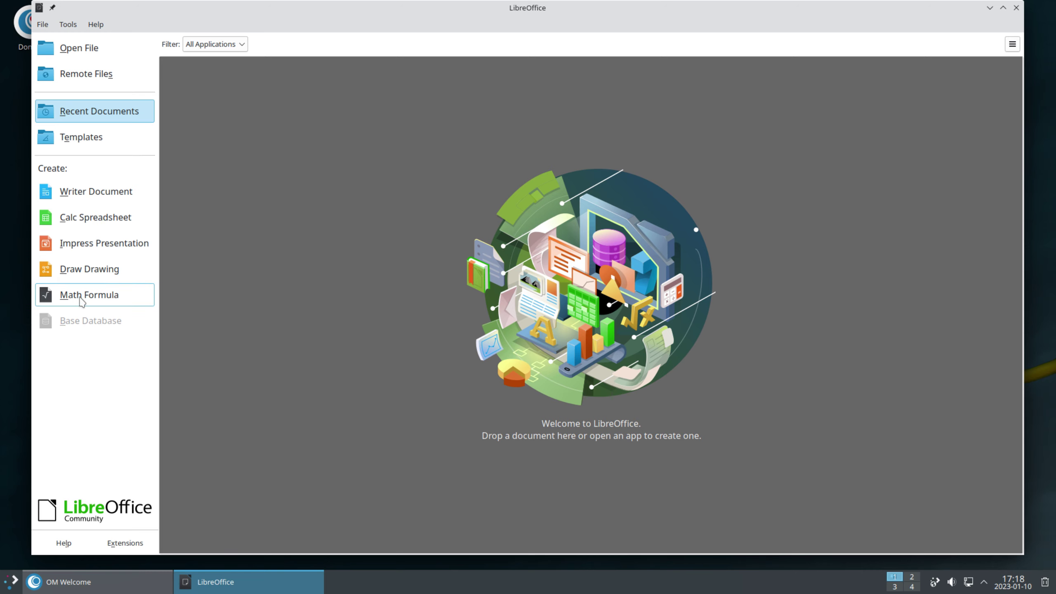
{"action": "left_click", "coordinate": [98, 26]}
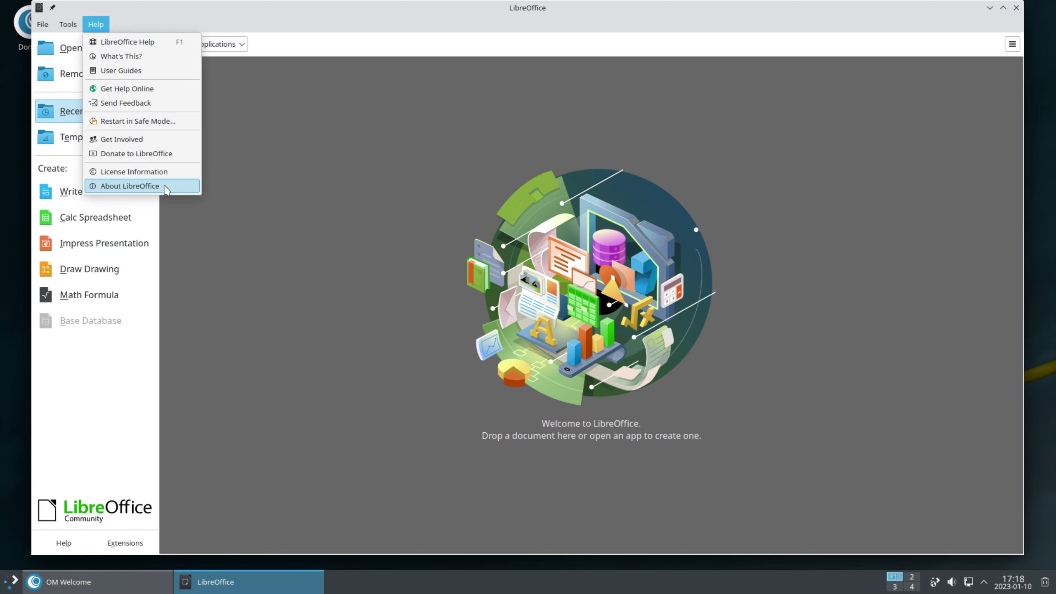
{"action": "left_click", "coordinate": [165, 188]}
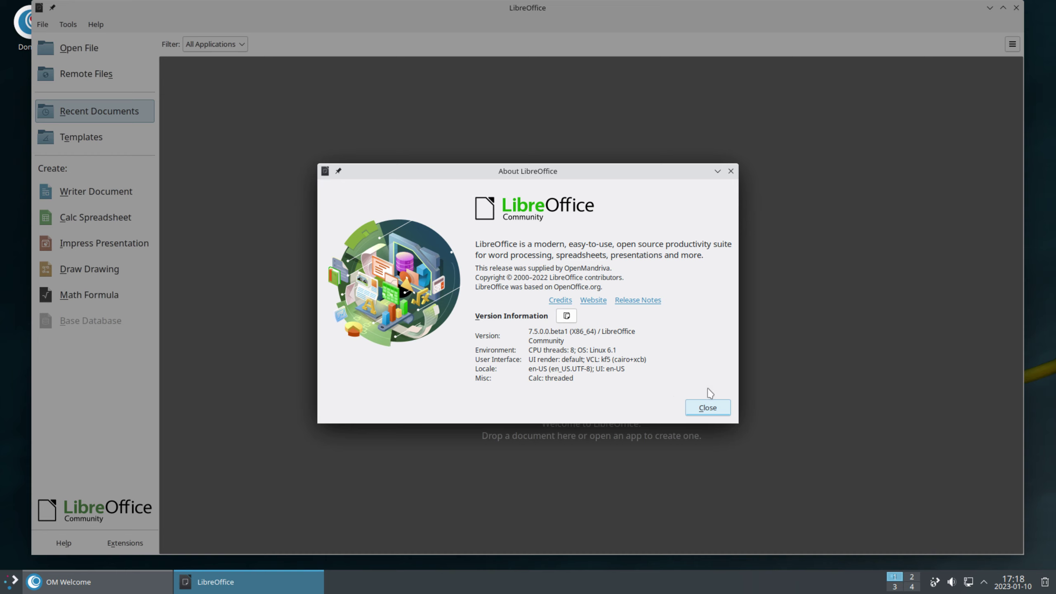
{"action": "left_click", "coordinate": [567, 316]}
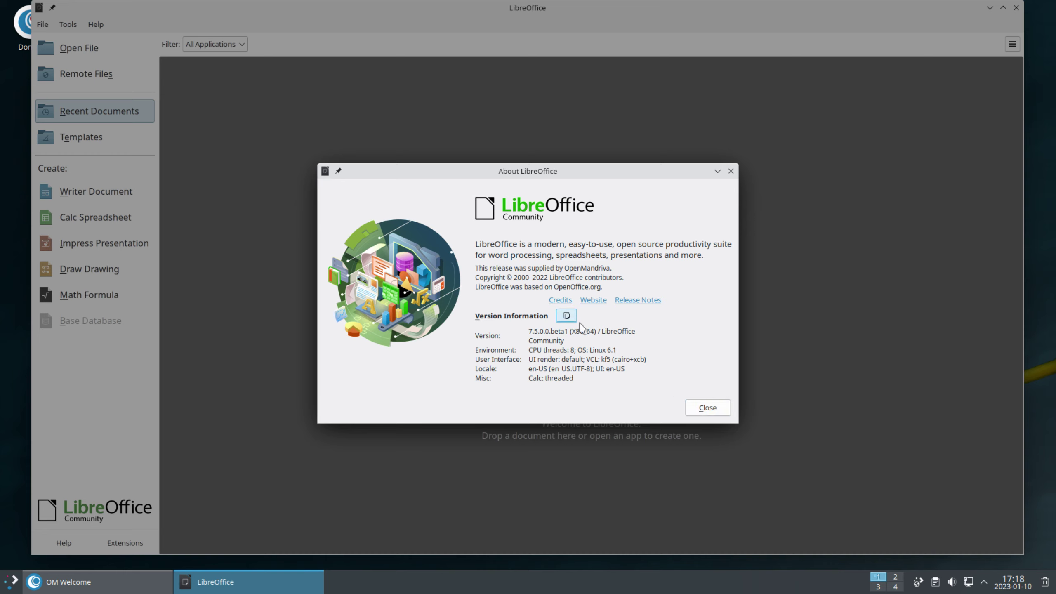
{"action": "left_click", "coordinate": [707, 409]}
- Create a new Writer document, dismiss the Tip of the Day and paste the copied version information into the page
{"action": "left_click", "coordinate": [116, 195]}
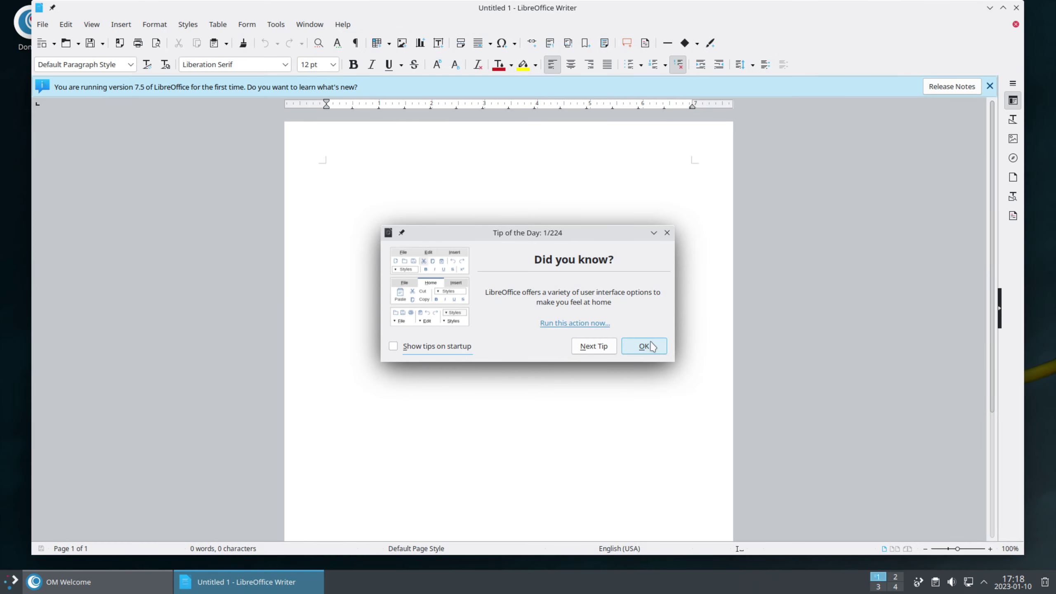
{"action": "left_click", "coordinate": [645, 346]}
{"action": "right_click", "coordinate": [368, 162]}
{"action": "left_click", "coordinate": [382, 172]}
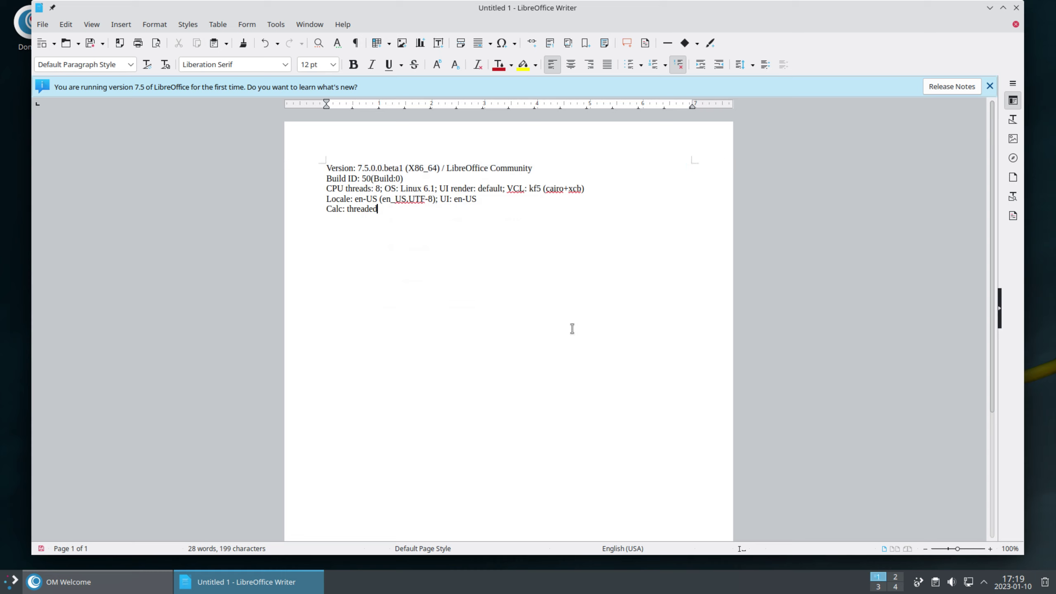
- Delete all the pasted version text and close the Writer document without saving
{"action": "left_click_drag", "start_coordinate": [384, 211], "coordinate": [309, 158]}
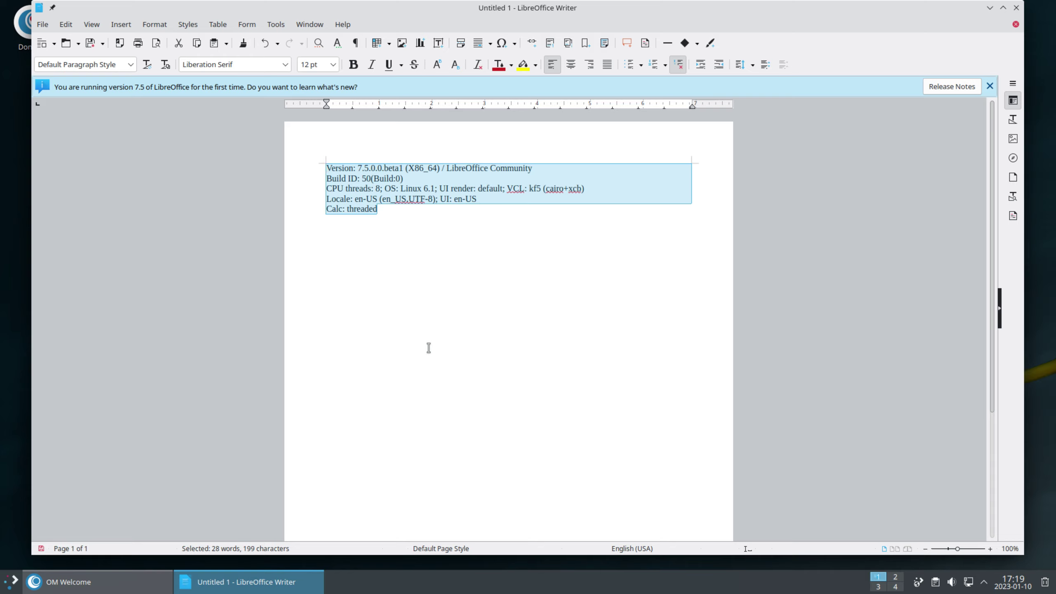
{"action": "key", "text": "Delete"}
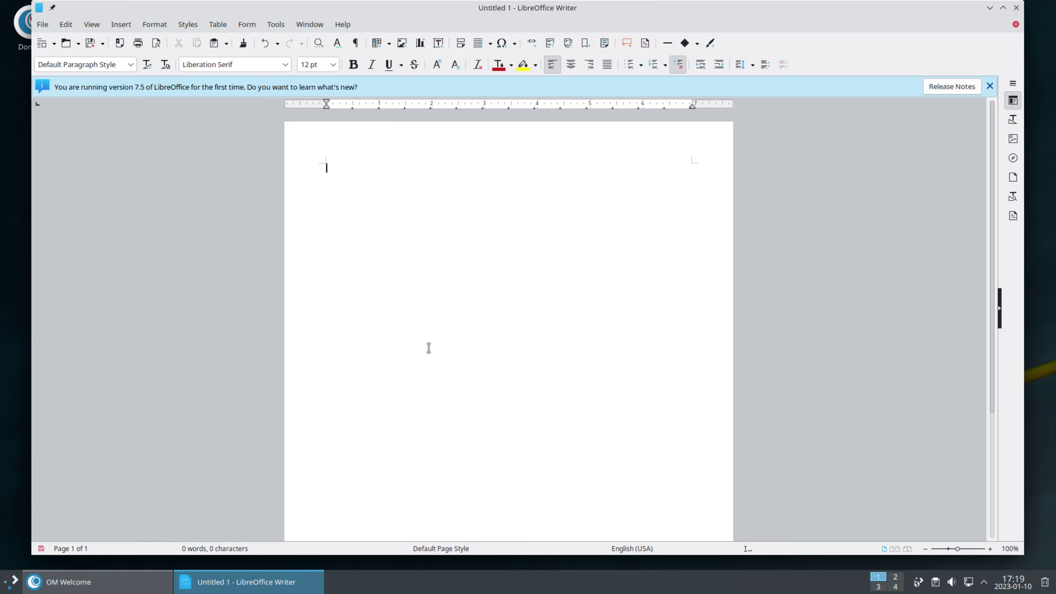
{"action": "left_click", "coordinate": [1016, 8]}
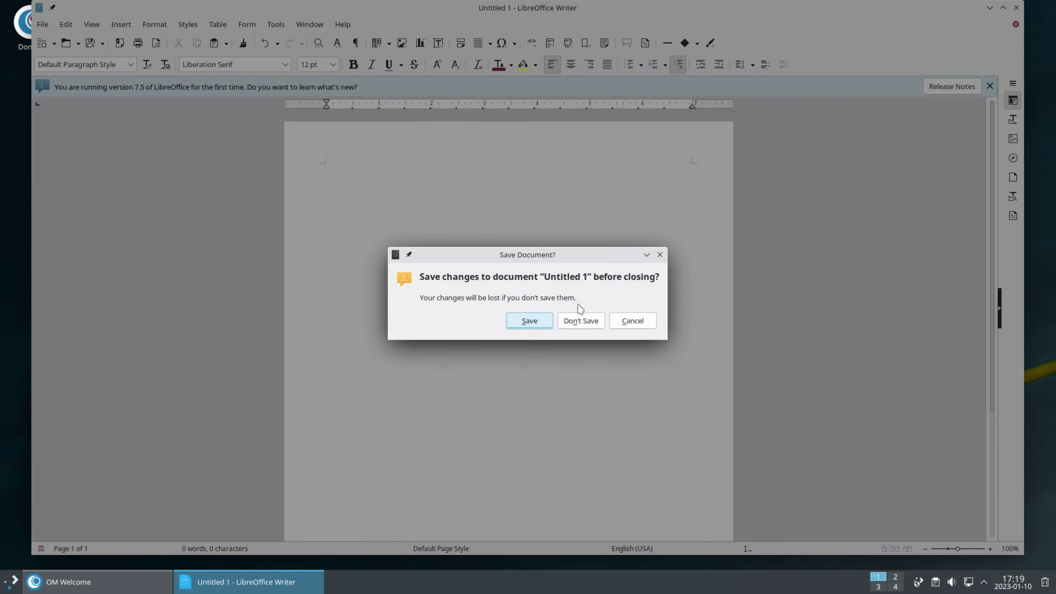
{"action": "left_click", "coordinate": [577, 318]}
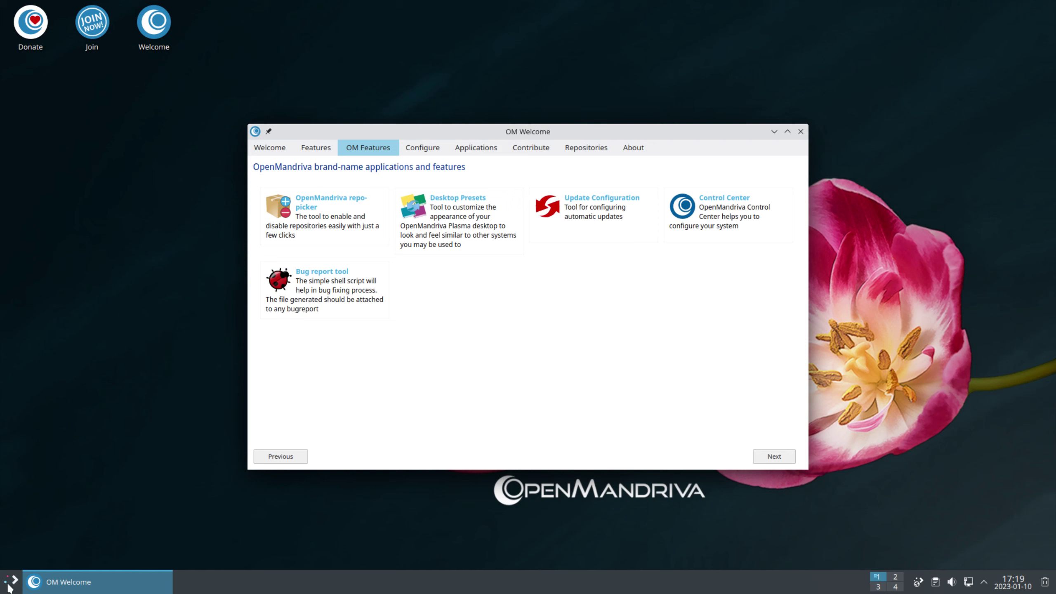
- Open OpenMandriva Control Center, examine its Software, Hardware, Networks, System, Security and About sections, and close it
{"action": "left_click", "coordinate": [5, 584]}
{"action": "mouse_move", "coordinate": [70, 471]}
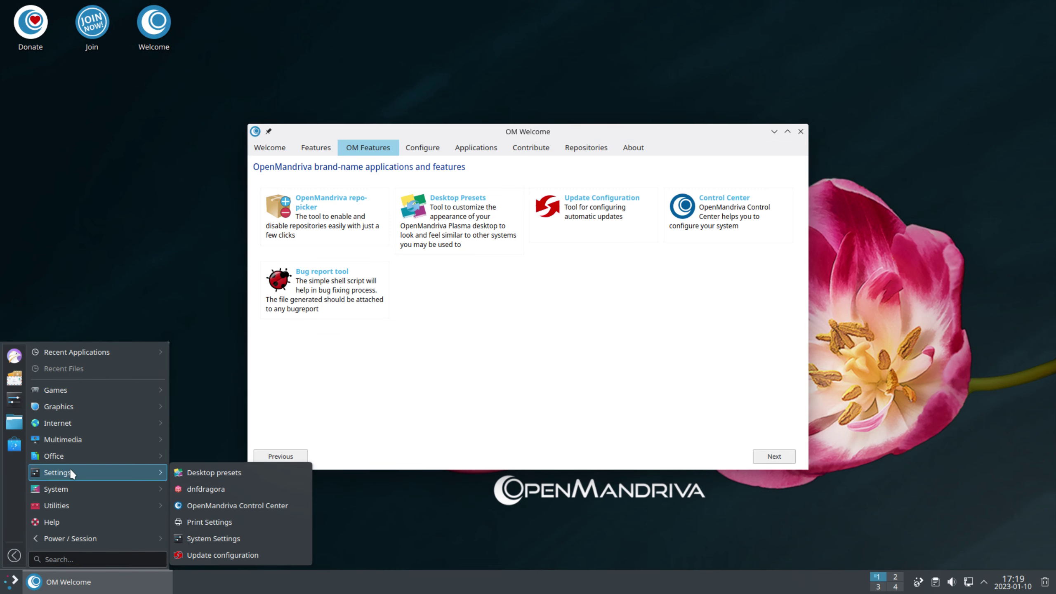
{"action": "left_click", "coordinate": [267, 504]}
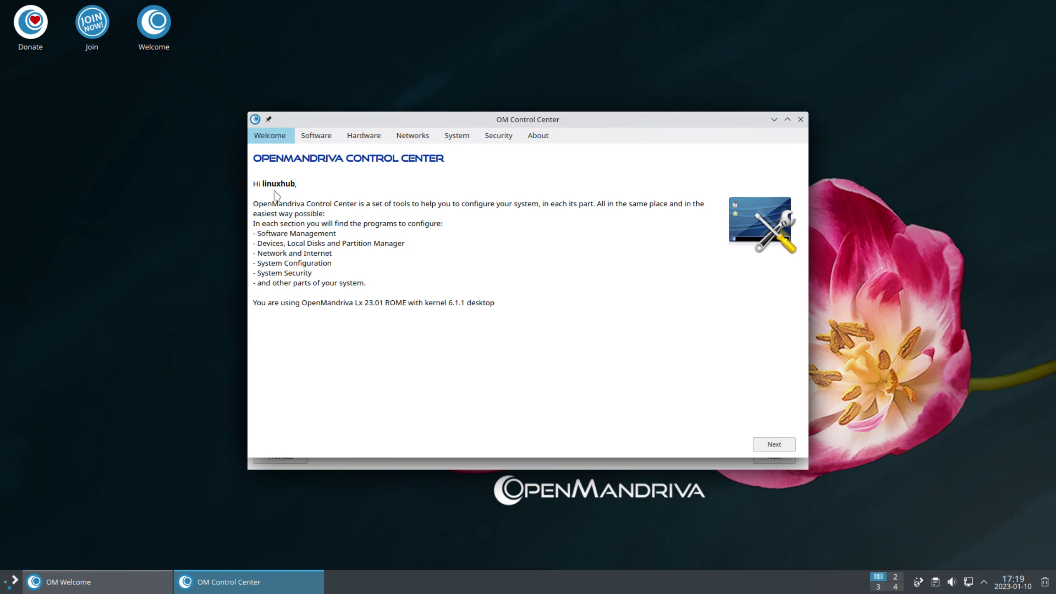
{"action": "left_click", "coordinate": [775, 444]}
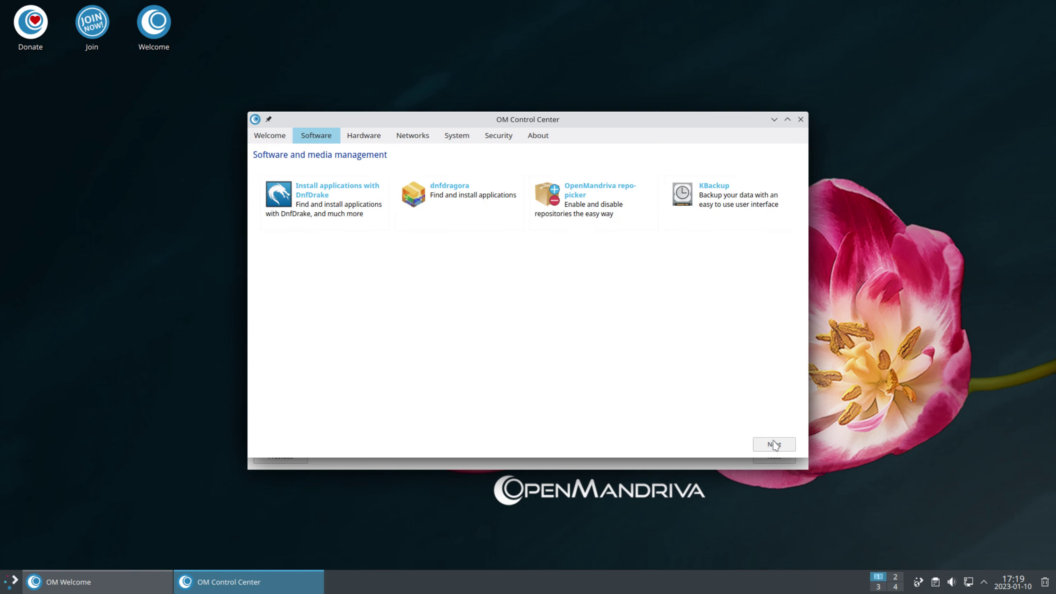
{"action": "left_click", "coordinate": [775, 444]}
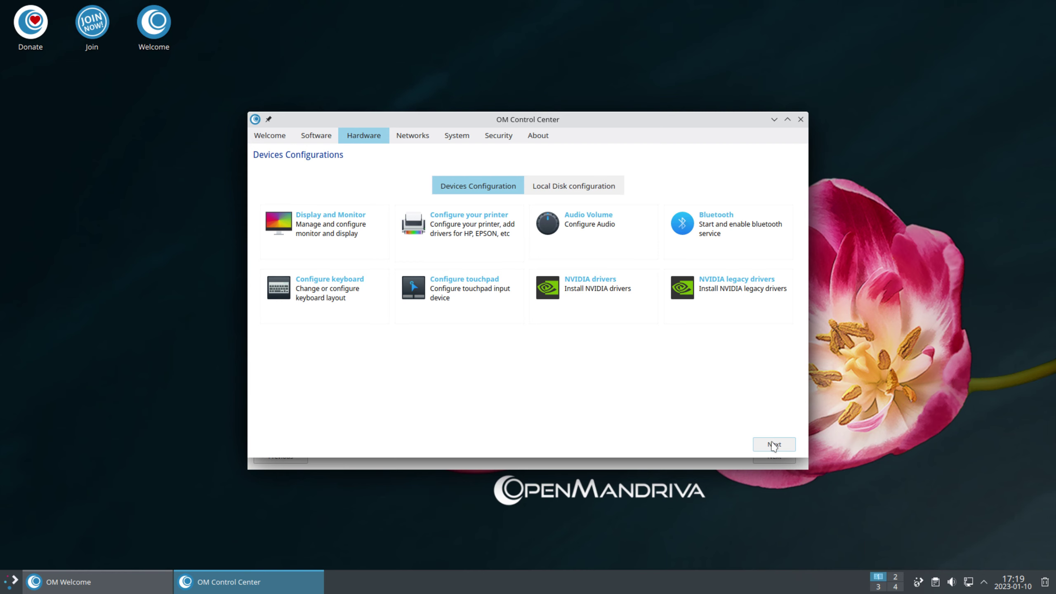
{"action": "left_click", "coordinate": [775, 445]}
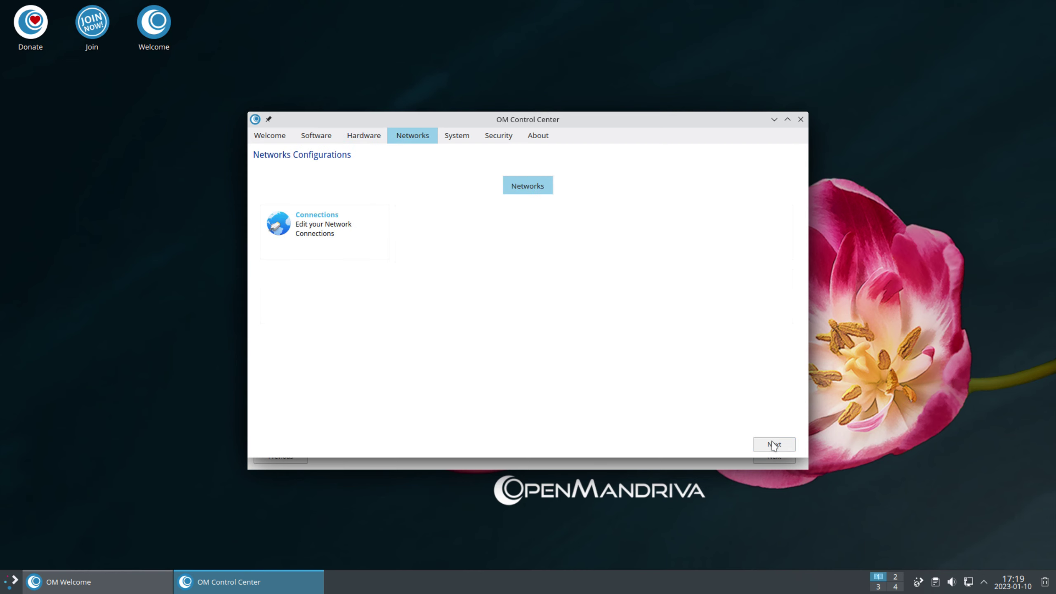
{"action": "left_click", "coordinate": [775, 444]}
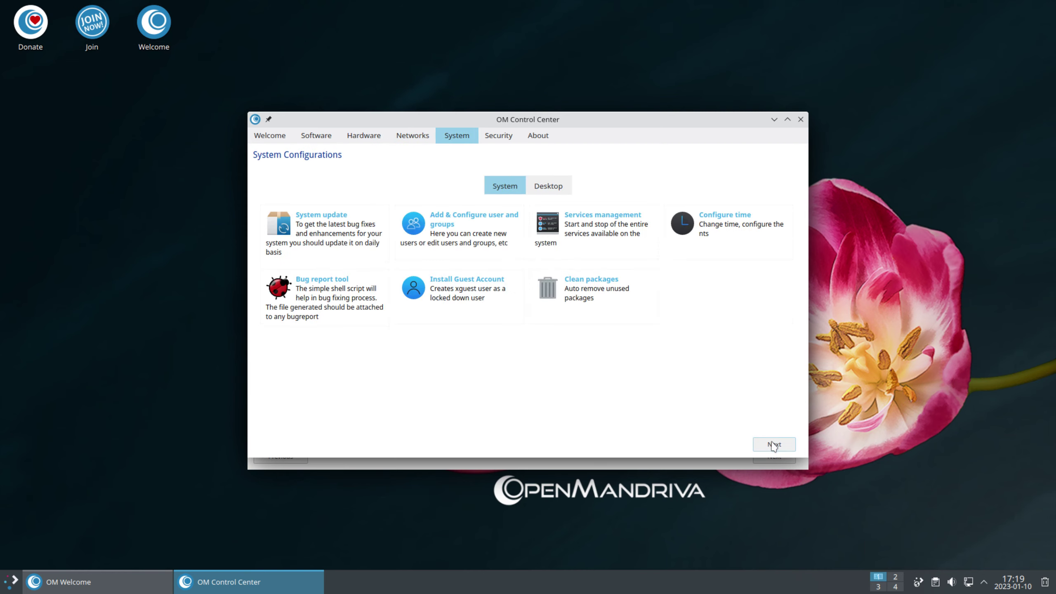
{"action": "left_click", "coordinate": [774, 444]}
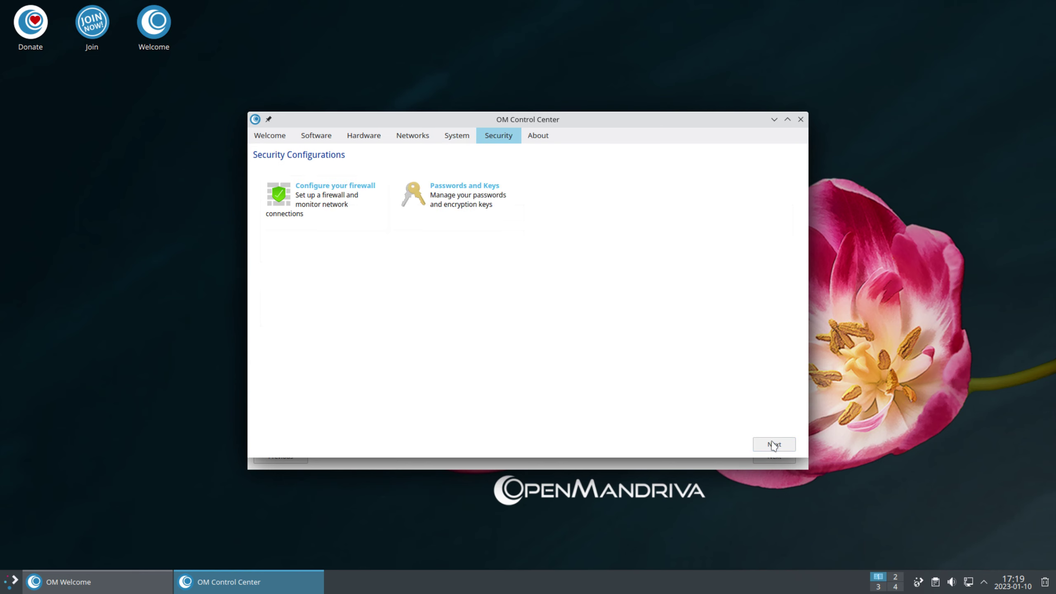
{"action": "left_click", "coordinate": [774, 444]}
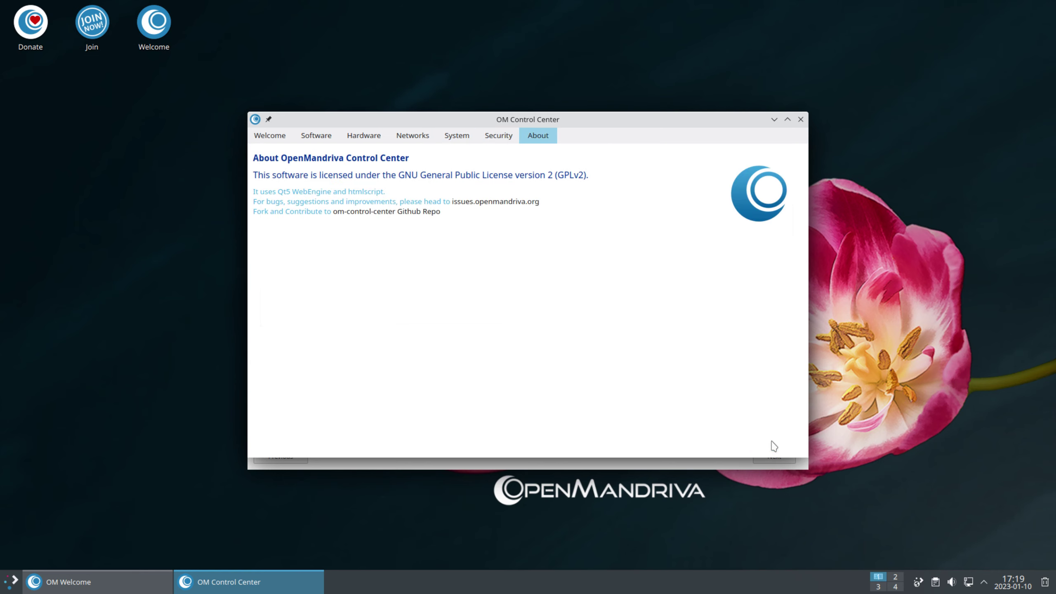
{"action": "triple_click", "coordinate": [325, 158]}
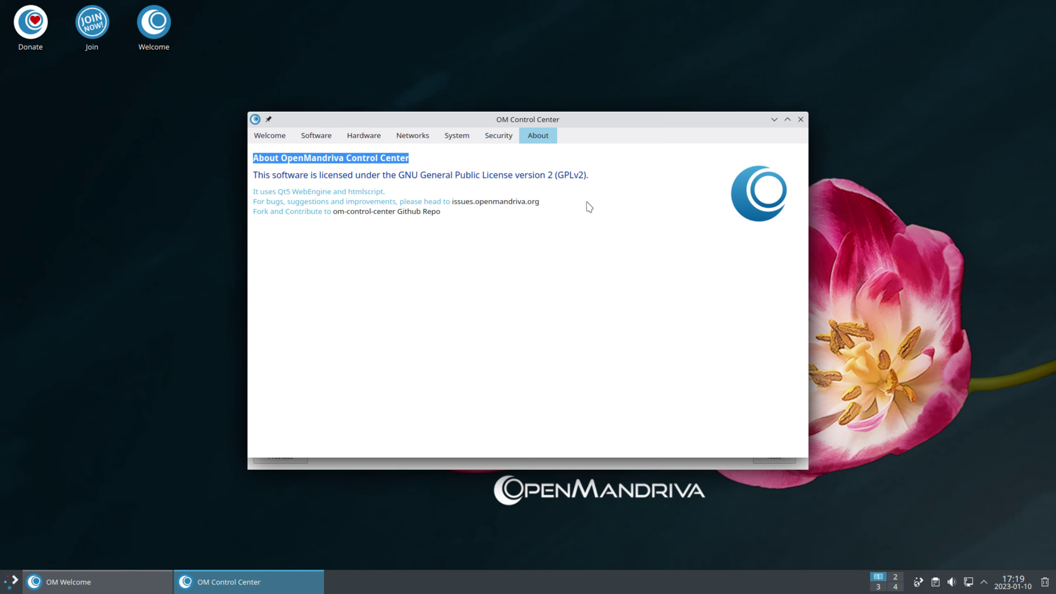
{"action": "left_click", "coordinate": [801, 119]}
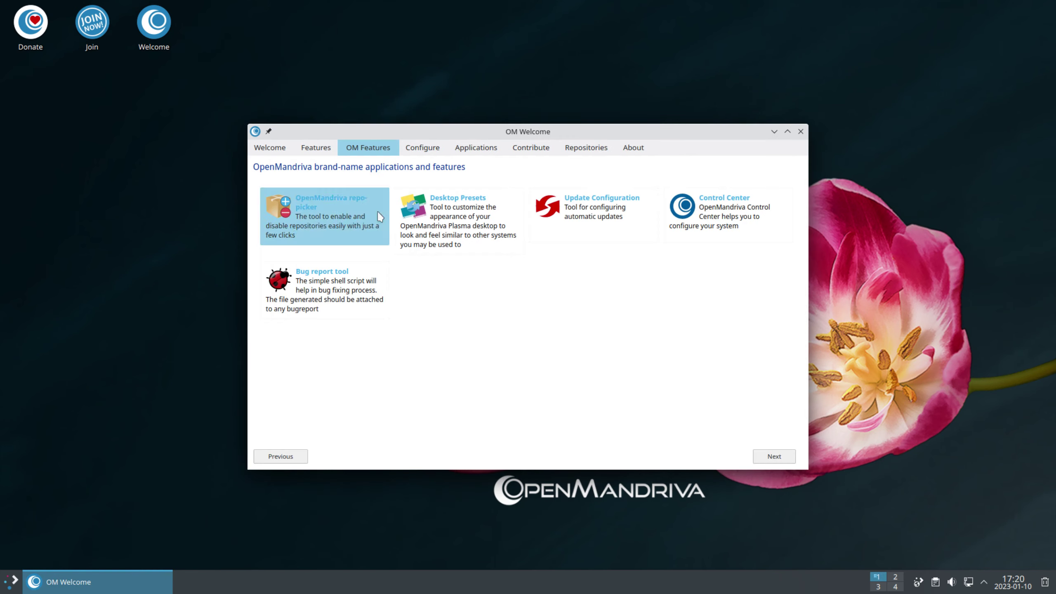
- Open Desktop Themes from OM Welcome's Configure page and apply the Air Plasma style, with the two windows moved apart
{"action": "left_click", "coordinate": [425, 151]}
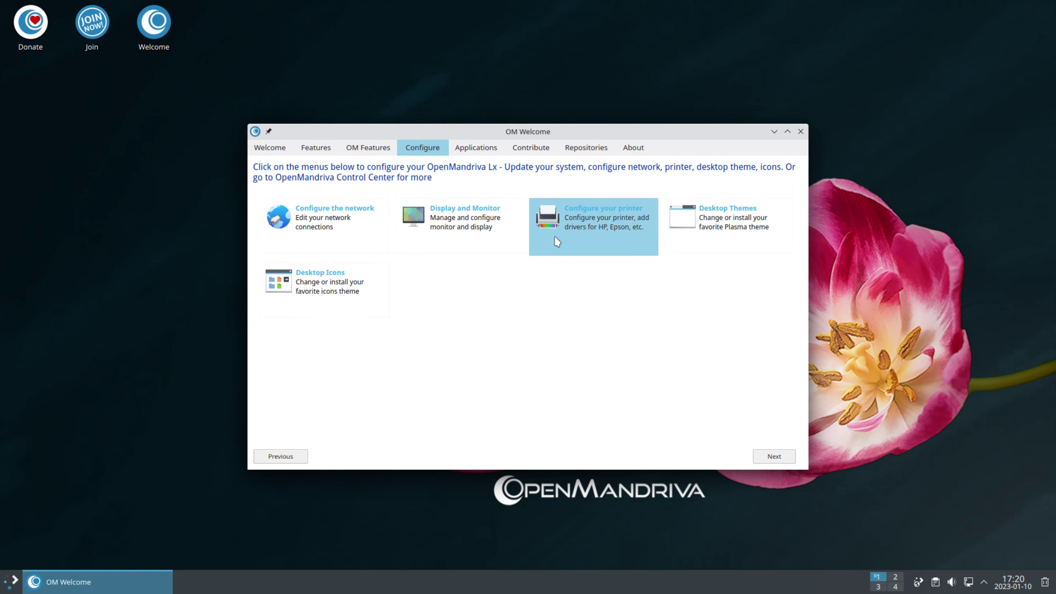
{"action": "left_click", "coordinate": [725, 214]}
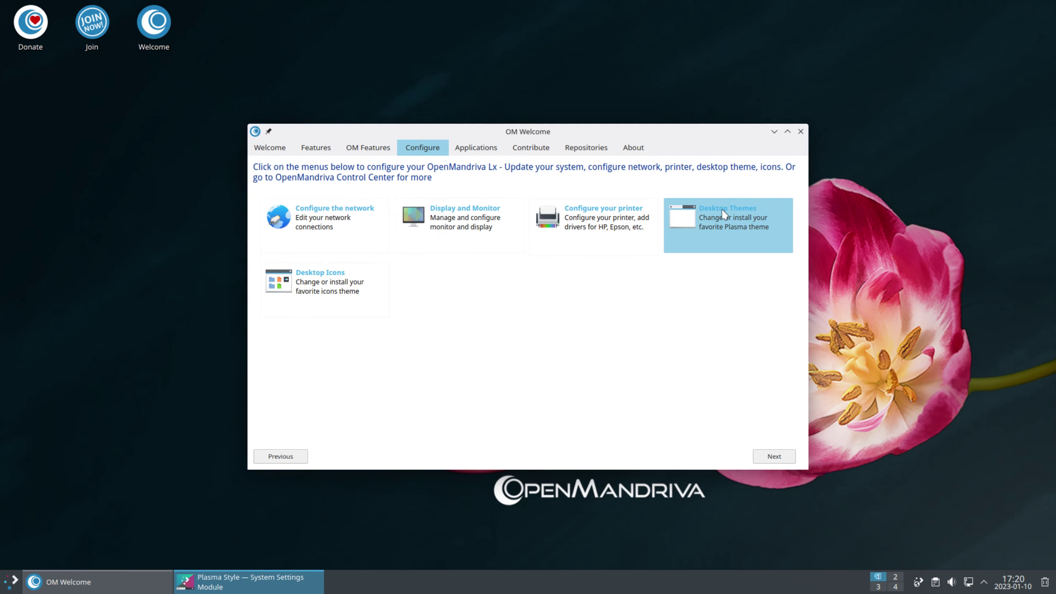
{"action": "left_click", "coordinate": [441, 183]}
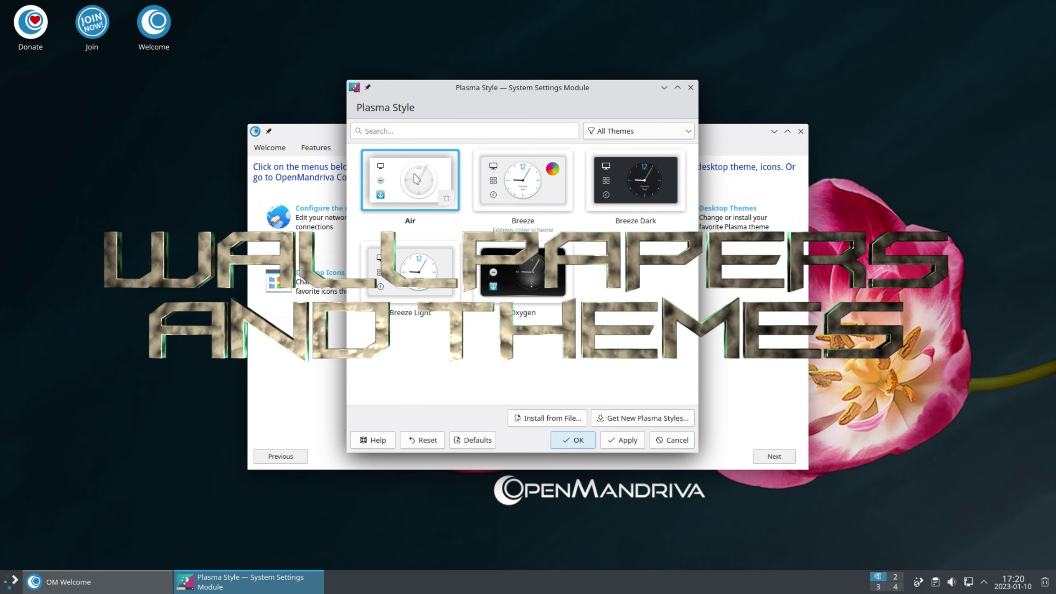
{"action": "left_click_drag", "start_coordinate": [620, 85], "coordinate": [945, 28]}
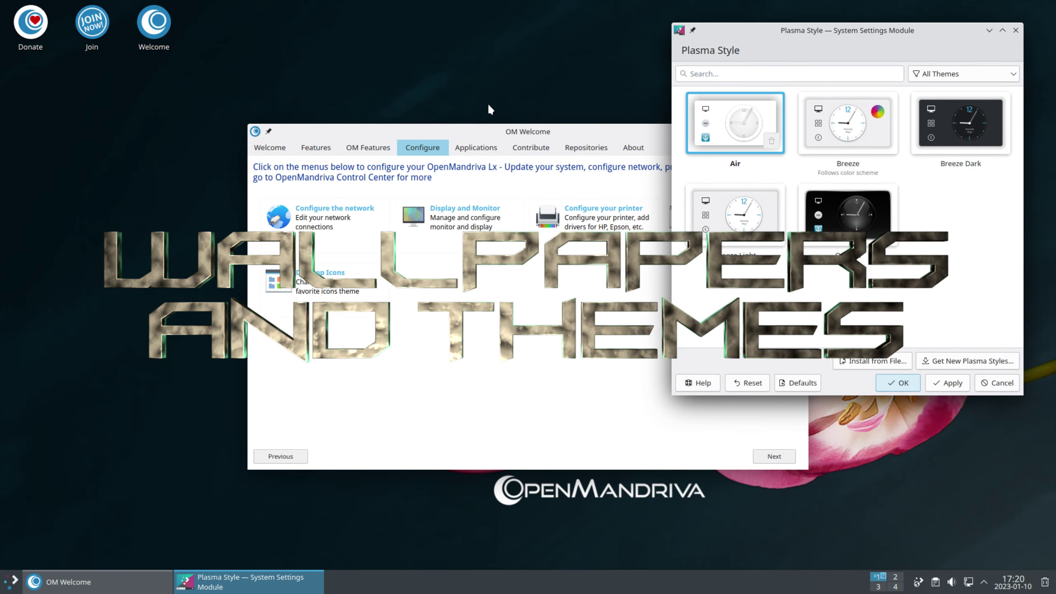
{"action": "left_click_drag", "start_coordinate": [430, 132], "coordinate": [203, 78]}
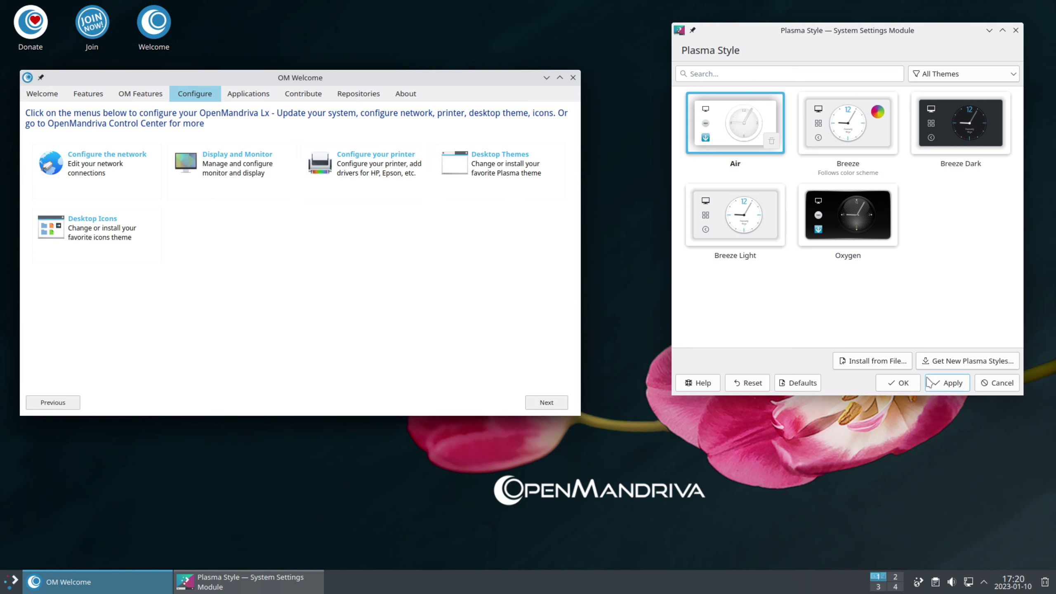
{"action": "left_click", "coordinate": [945, 386]}
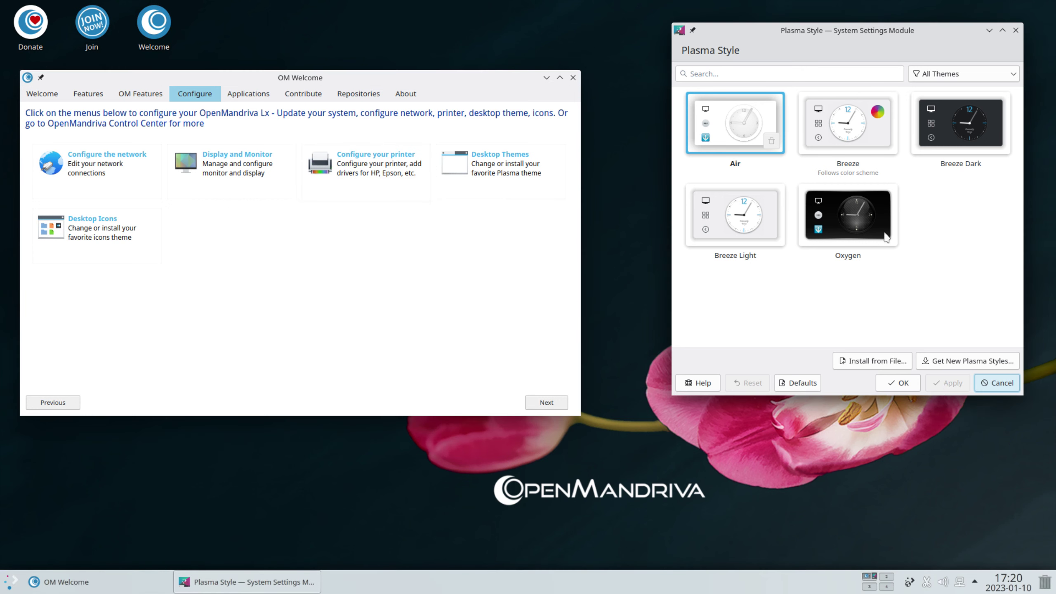
- Apply the Breeze Plasma style, and open the Dolphin file manager over the lower part of the OM Welcome window
{"action": "left_click", "coordinate": [842, 136]}
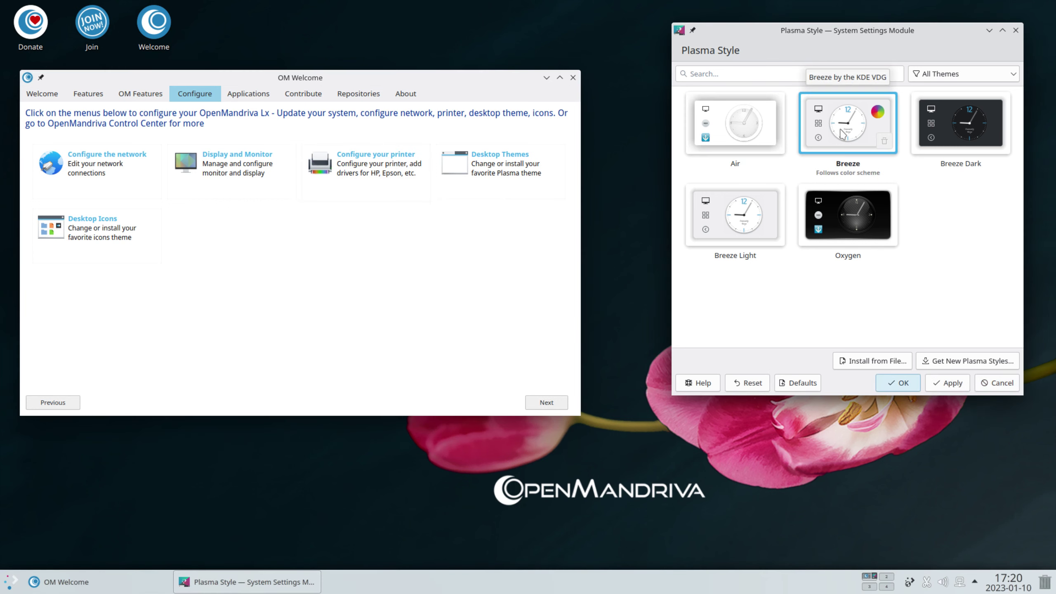
{"action": "left_click", "coordinate": [944, 387]}
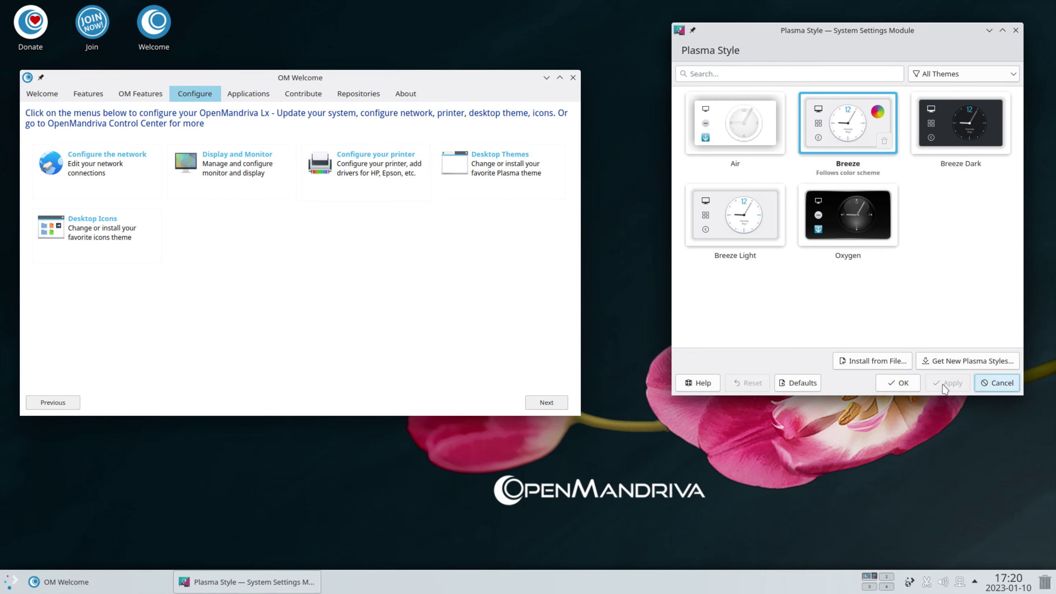
{"action": "left_click", "coordinate": [13, 582]}
{"action": "left_click", "coordinate": [14, 422]}
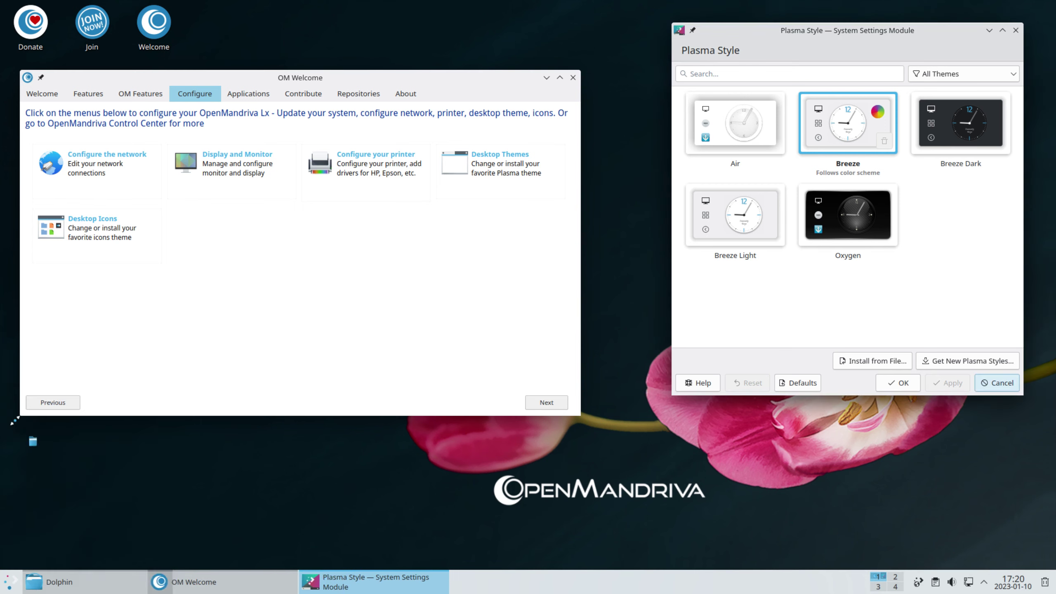
{"action": "left_click_drag", "start_coordinate": [588, 106], "coordinate": [379, 190]}
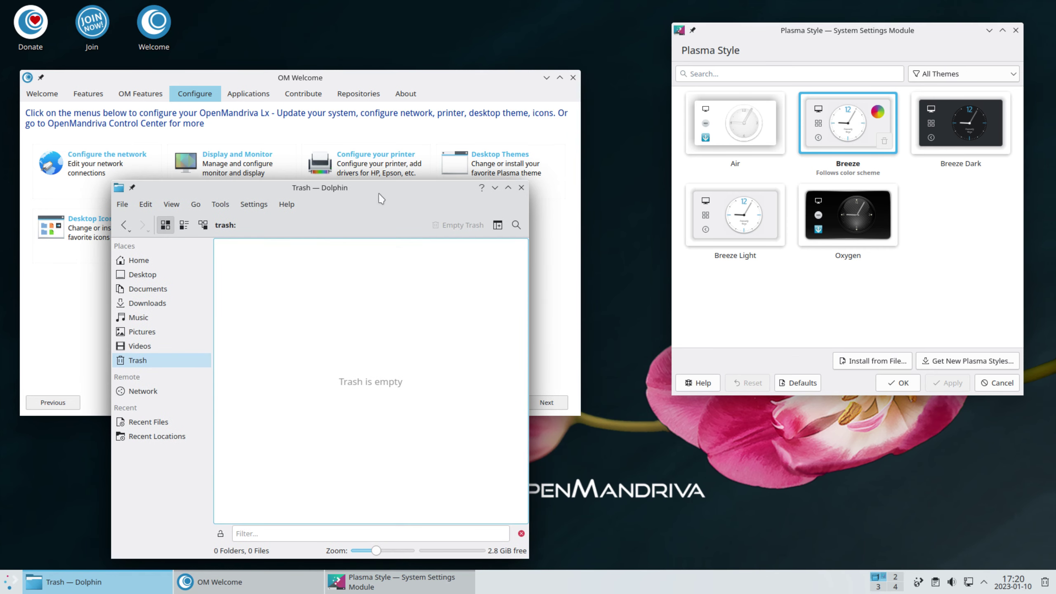
- Apply the Breeze Dark Plasma style, followed by Breeze Light, to compare their looks
{"action": "left_click", "coordinate": [963, 127]}
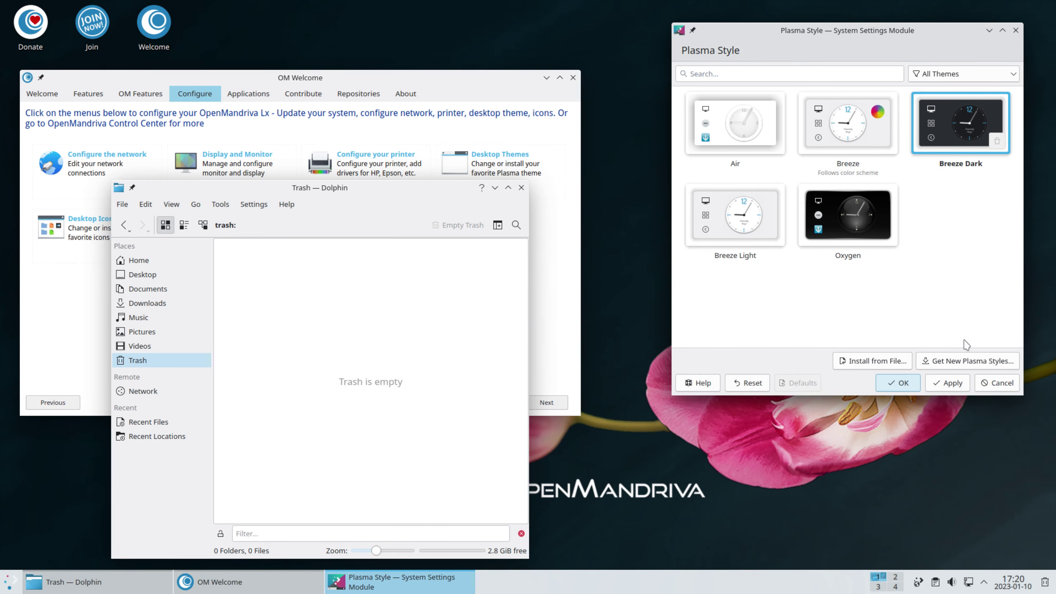
{"action": "left_click", "coordinate": [950, 384]}
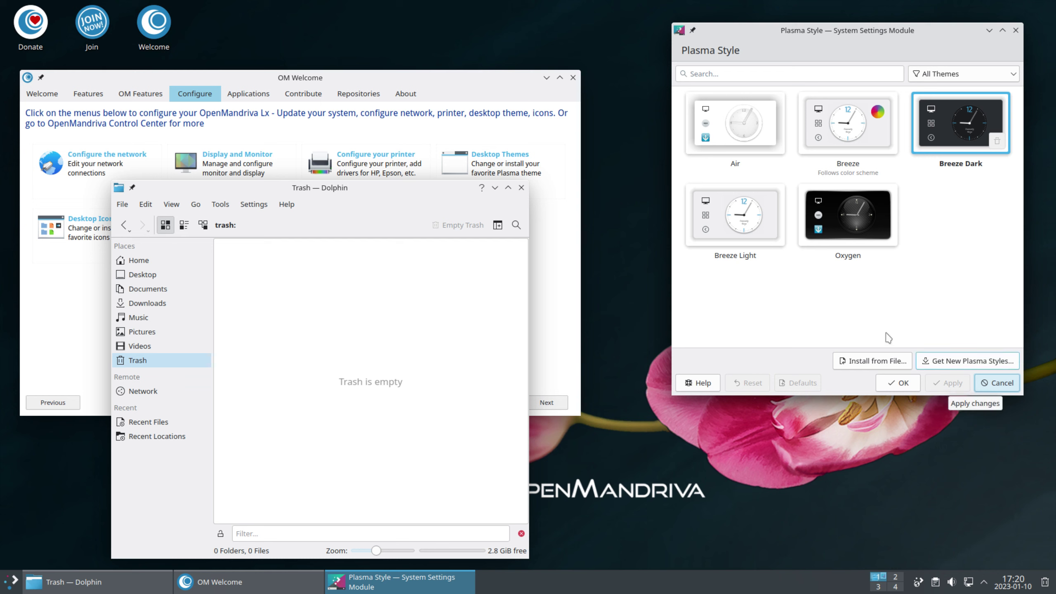
{"action": "left_click", "coordinate": [722, 212]}
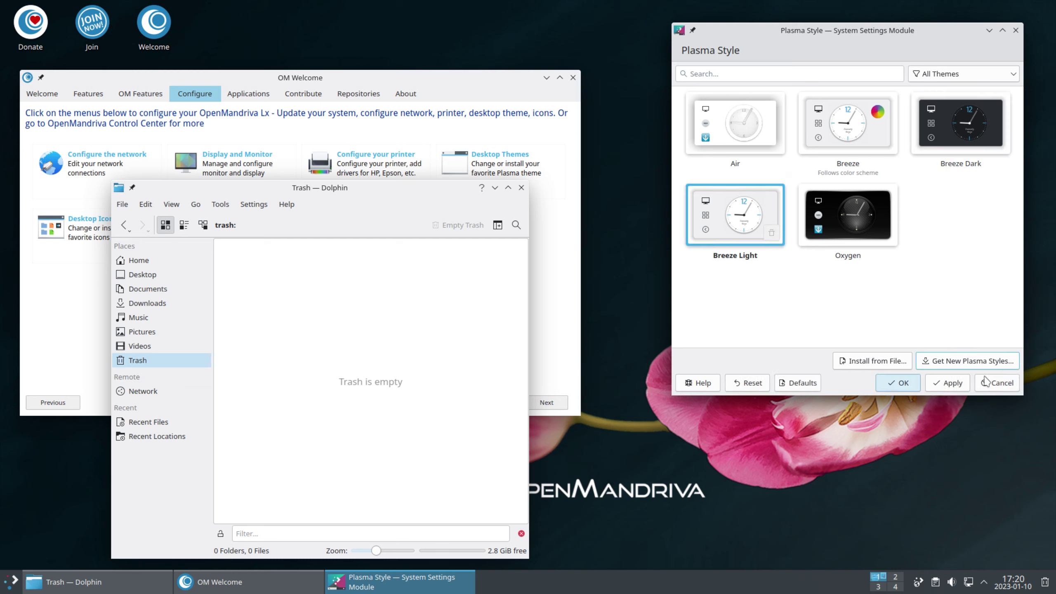
{"action": "left_click", "coordinate": [951, 384]}
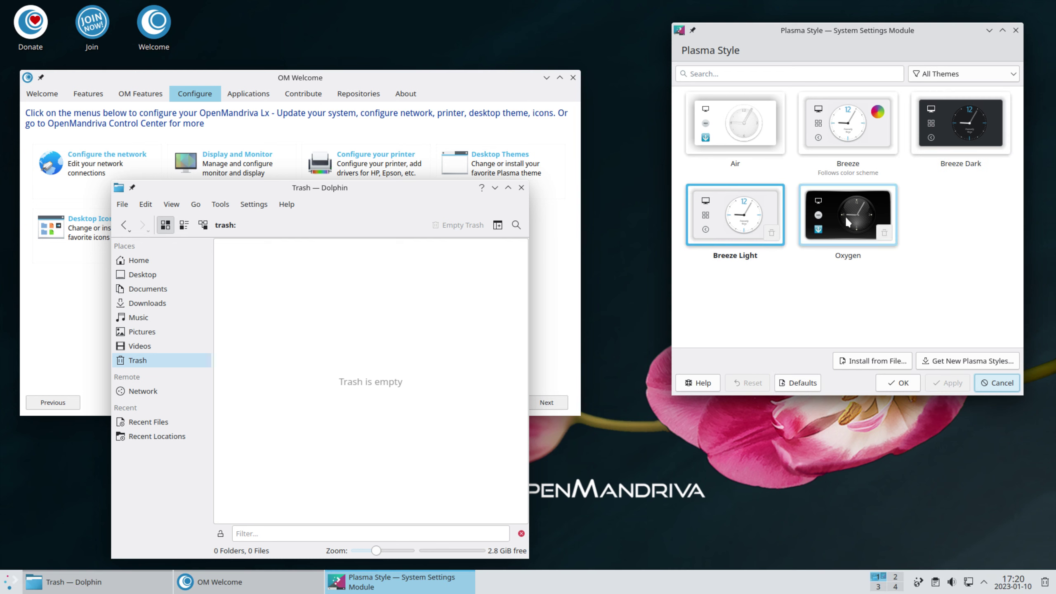
- Apply the Oxygen Plasma style, view the theme filter choices, and close the Plasma Style module
{"action": "left_click", "coordinate": [845, 215]}
{"action": "left_click", "coordinate": [943, 384]}
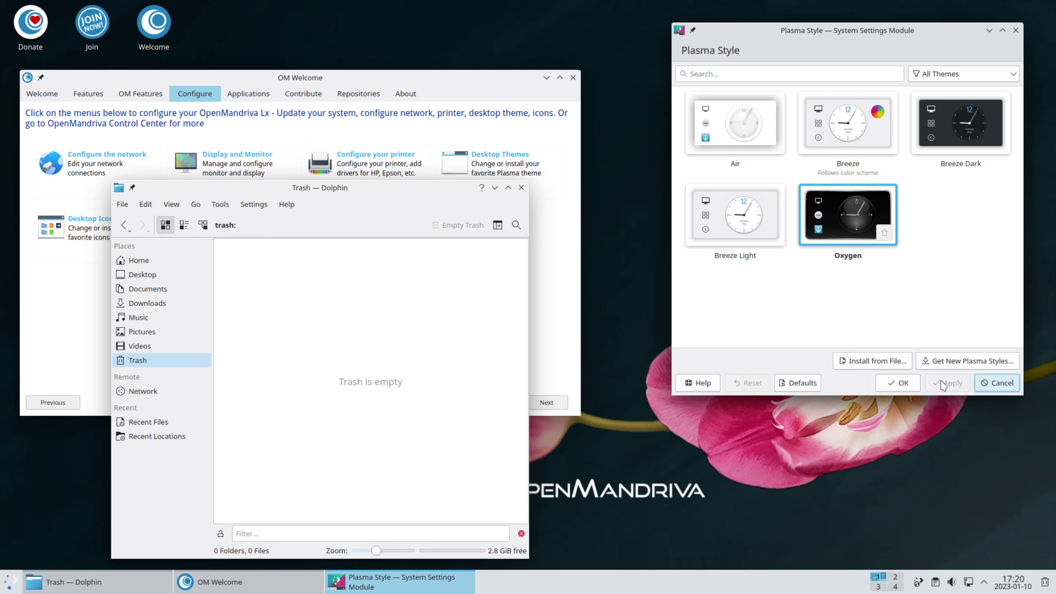
{"action": "left_click", "coordinate": [999, 77]}
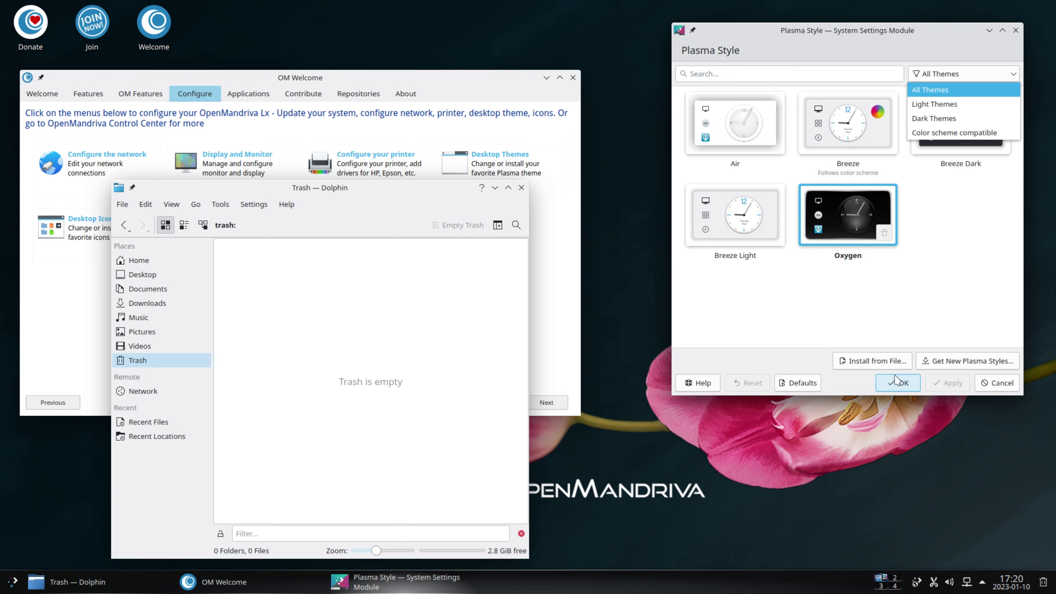
{"action": "left_click", "coordinate": [894, 383]}
- Move the Dolphin and OM Welcome windows apart, and show OM Welcome's Applications page
{"action": "left_click_drag", "start_coordinate": [386, 192], "coordinate": [817, 104]}
{"action": "left_click_drag", "start_coordinate": [421, 75], "coordinate": [407, 137]}
{"action": "left_click", "coordinate": [239, 162]}
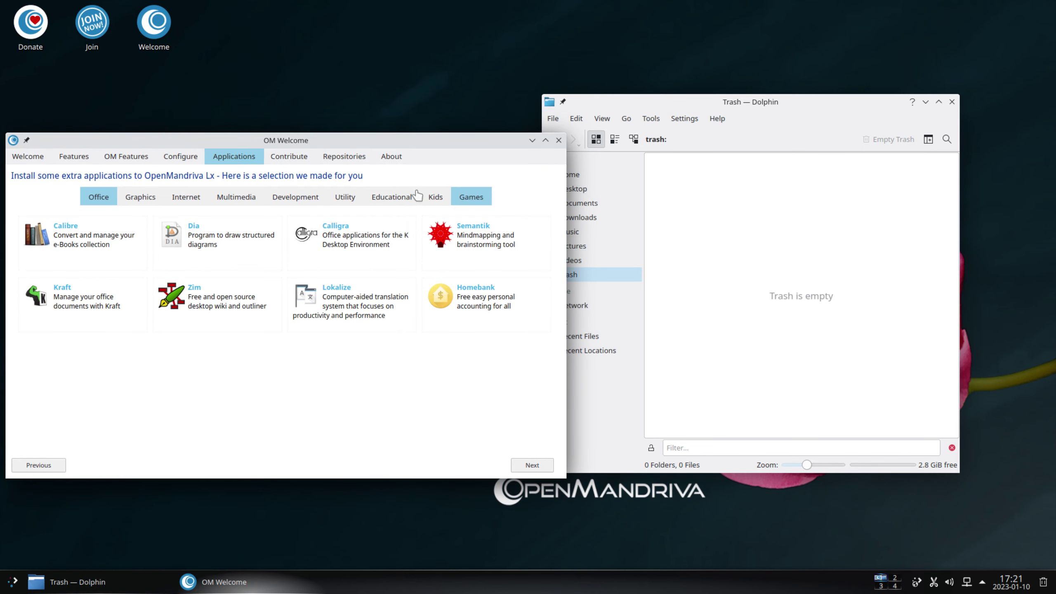
- Open System Settings and arrange its window side by side with Dolphin
{"action": "left_click", "coordinate": [7, 585]}
{"action": "mouse_move", "coordinate": [63, 469]}
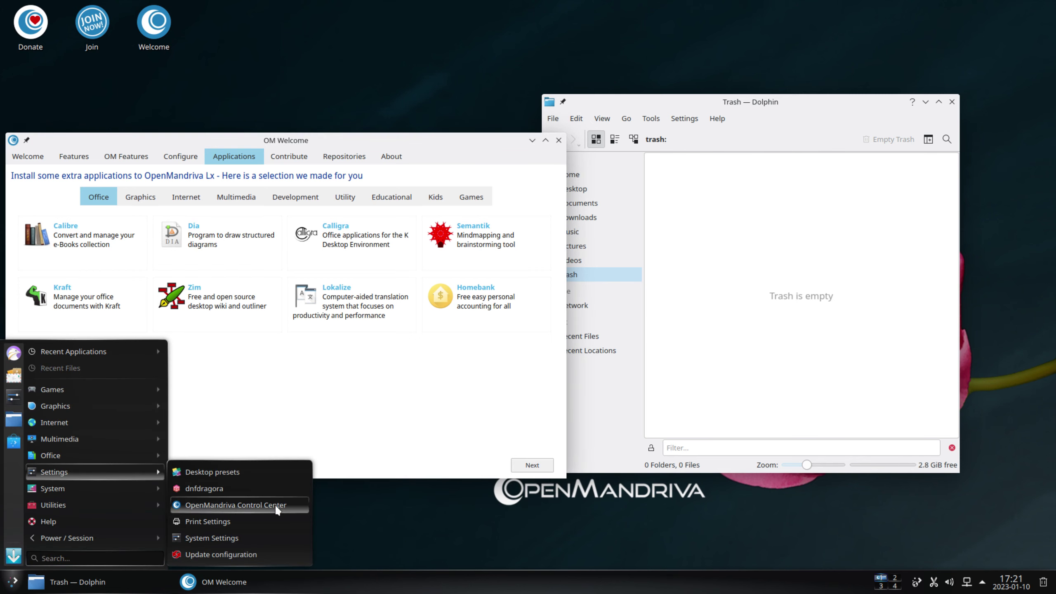
{"action": "left_click", "coordinate": [226, 538]}
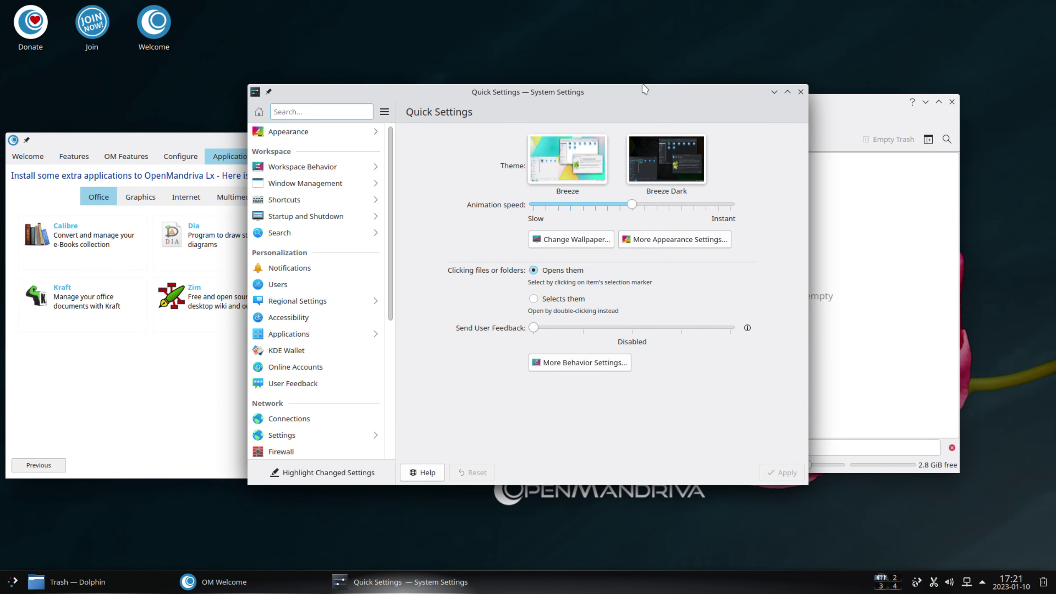
{"action": "left_click_drag", "start_coordinate": [644, 90], "coordinate": [405, 88]}
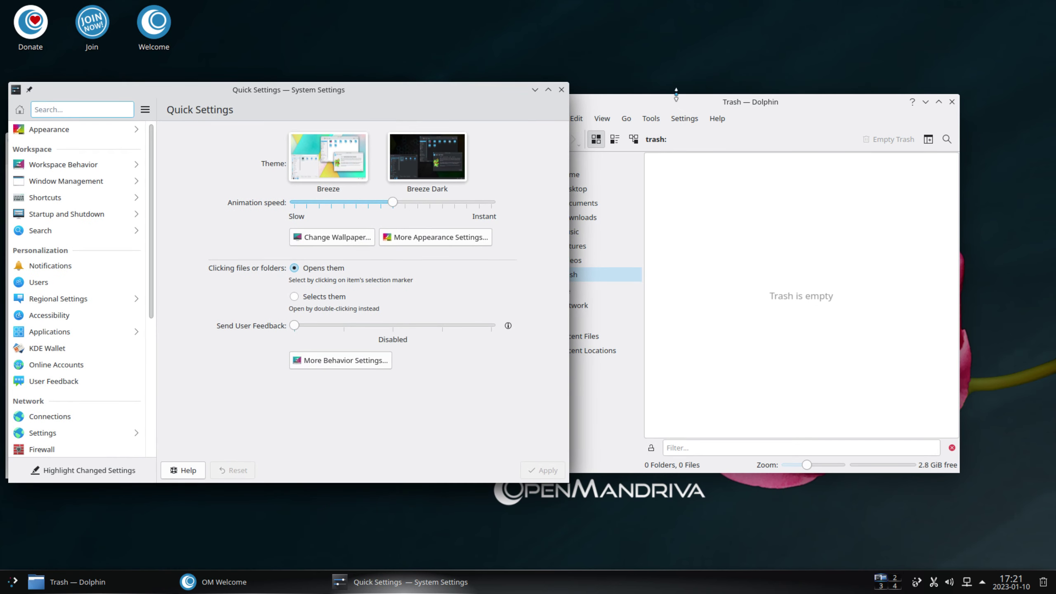
{"action": "left_click_drag", "start_coordinate": [676, 94], "coordinate": [725, 92]}
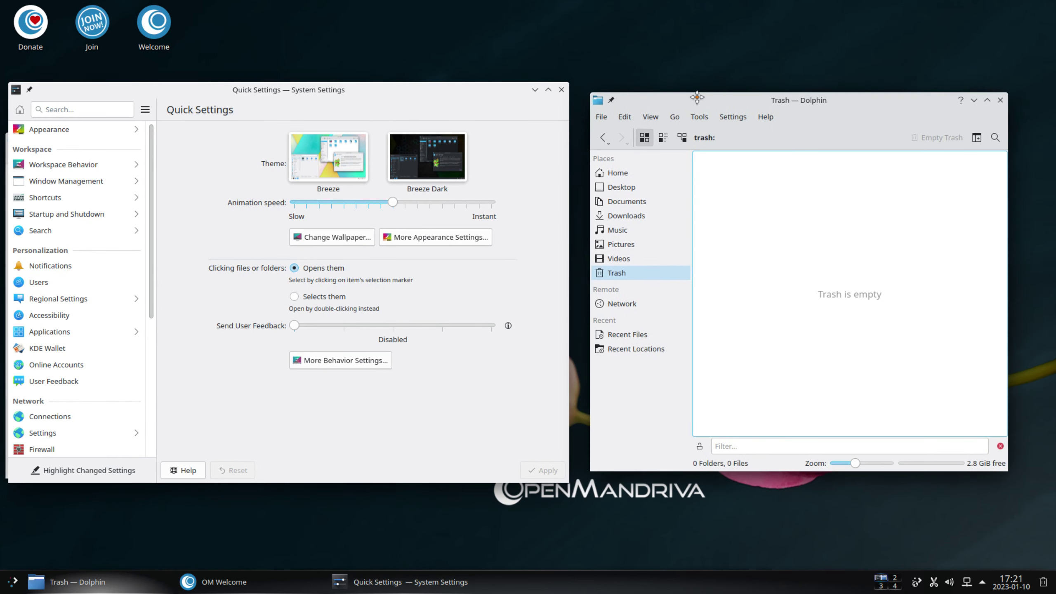
- Open the Global Theme settings under Appearance and apply the Breeze theme's appearance settings, followed by those of Breeze Dark
{"action": "left_click", "coordinate": [46, 130]}
{"action": "left_click", "coordinate": [221, 176]}
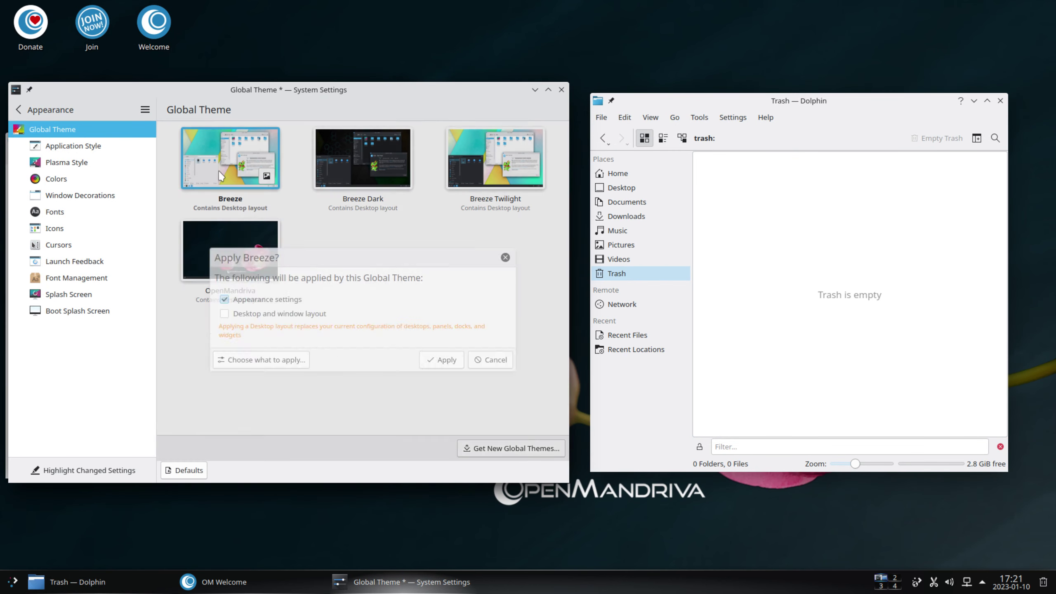
{"action": "left_click", "coordinate": [439, 347]}
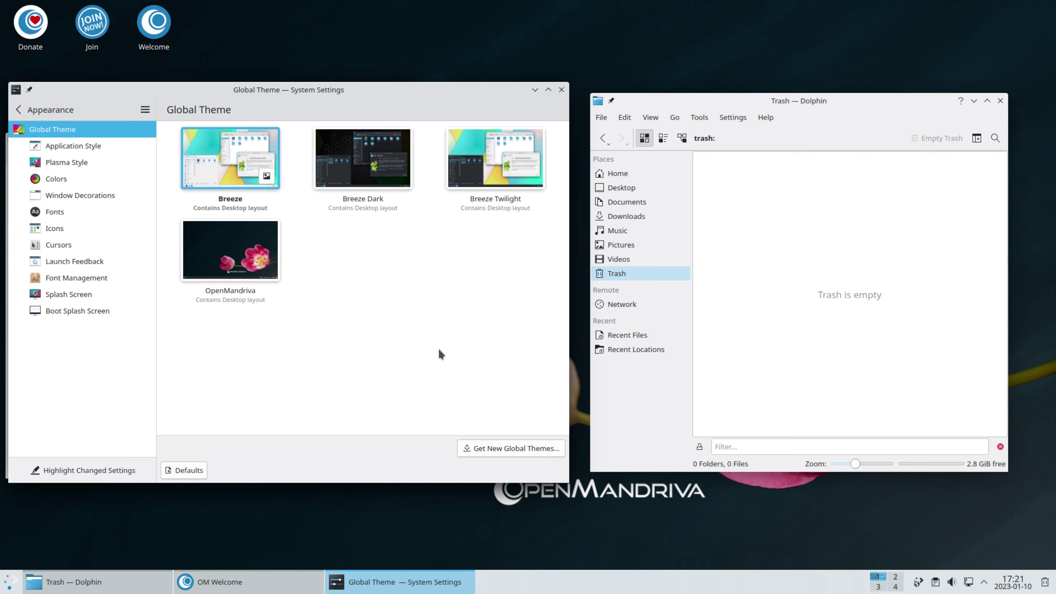
{"action": "left_click", "coordinate": [363, 158]}
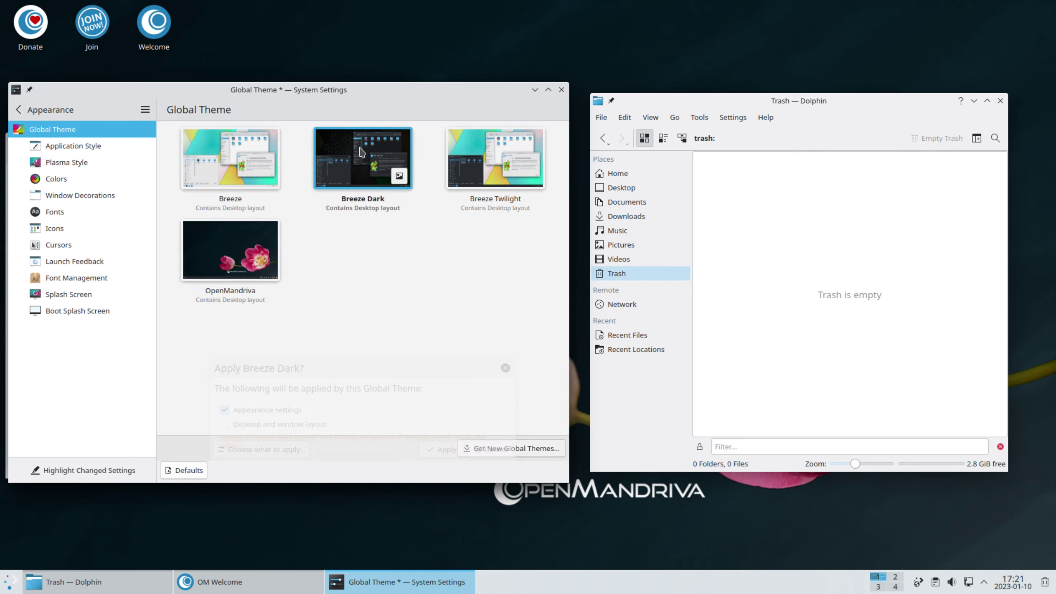
{"action": "left_click", "coordinate": [440, 346]}
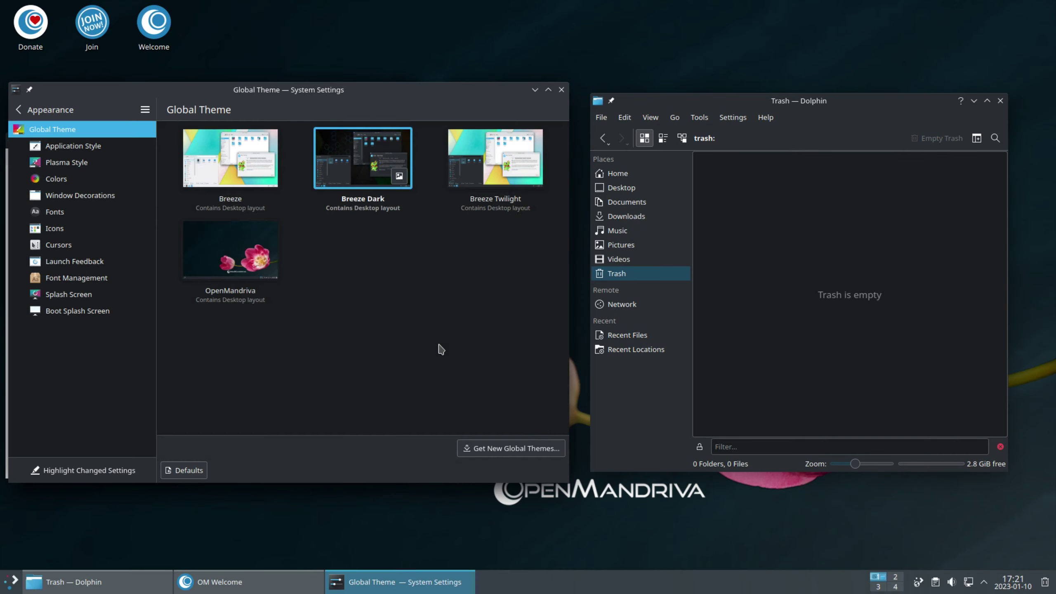
- Apply the Breeze Twilight and OpenMandriva global themes in turn to compare them, and return to Breeze Dark
{"action": "left_click", "coordinate": [495, 158]}
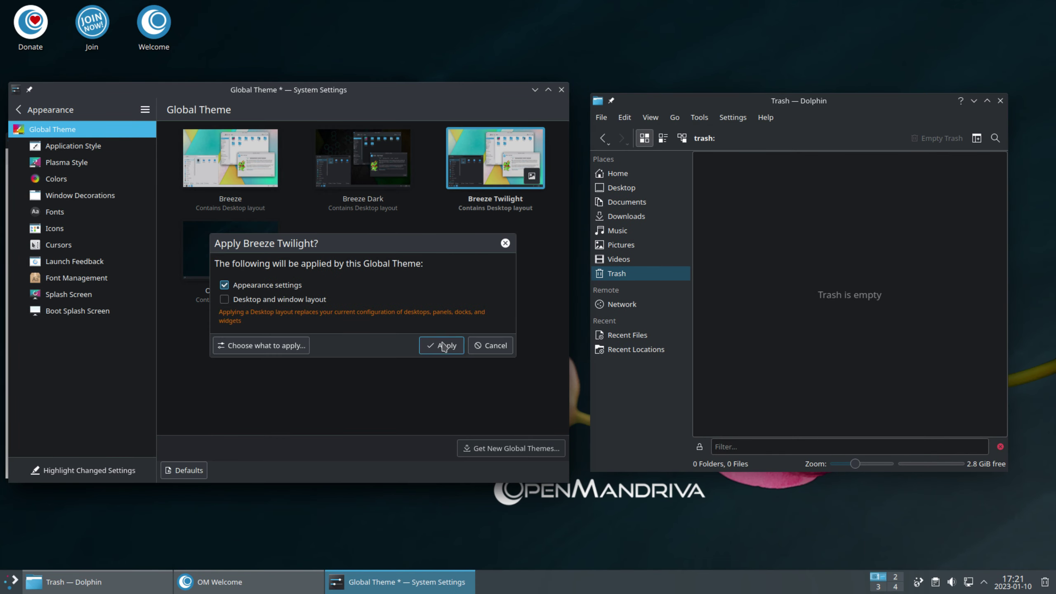
{"action": "left_click", "coordinate": [442, 346]}
{"action": "left_click", "coordinate": [221, 254]}
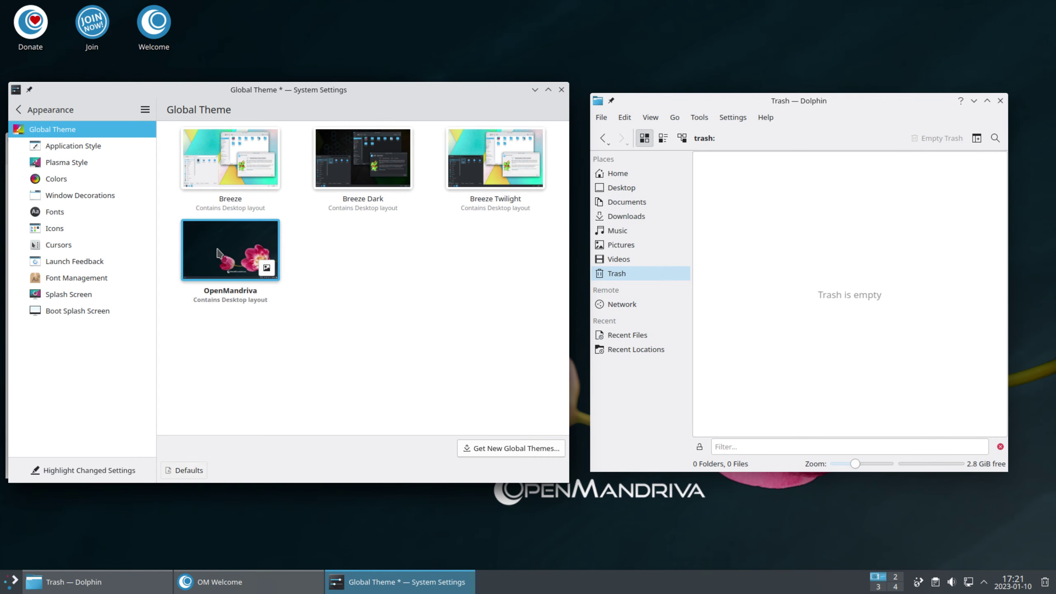
{"action": "left_click", "coordinate": [443, 346]}
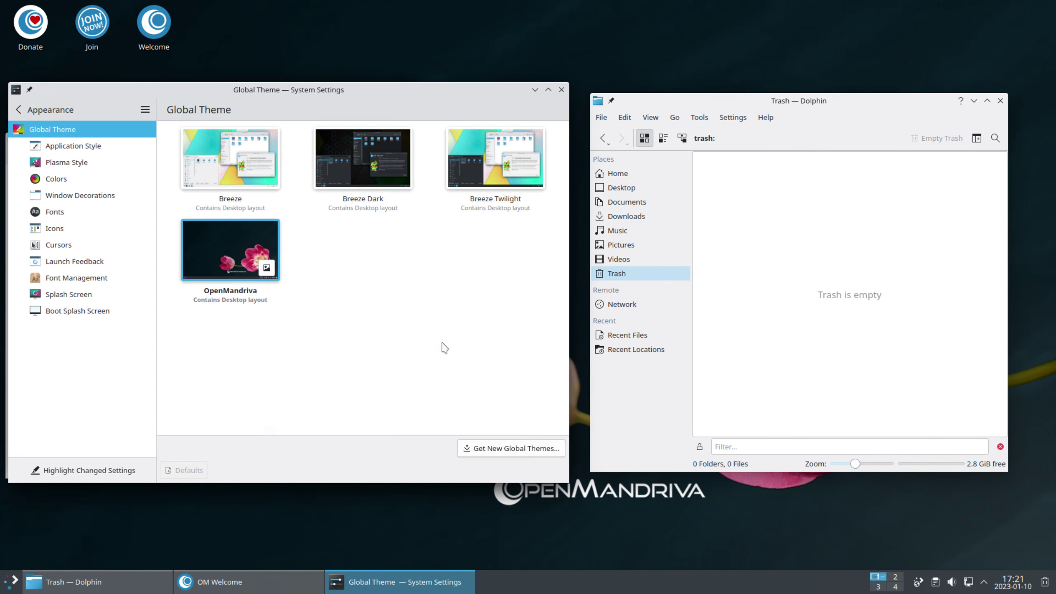
{"action": "left_click", "coordinate": [353, 166]}
{"action": "left_click", "coordinate": [442, 348]}
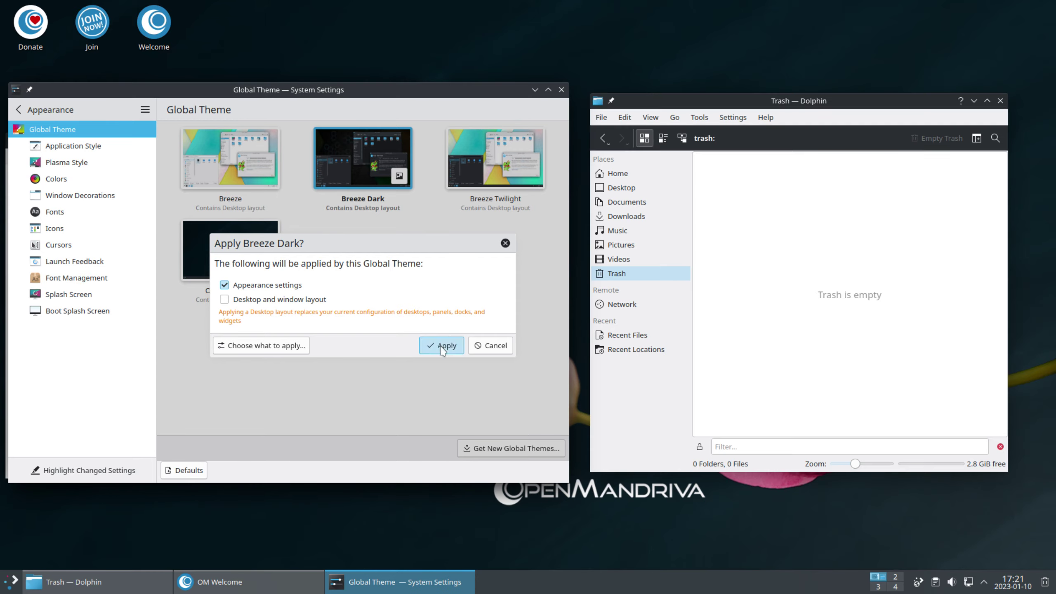
- Try the Fusion and MS Windows 9x application styles in turn, and switch back to Breeze
{"action": "left_click", "coordinate": [75, 146]}
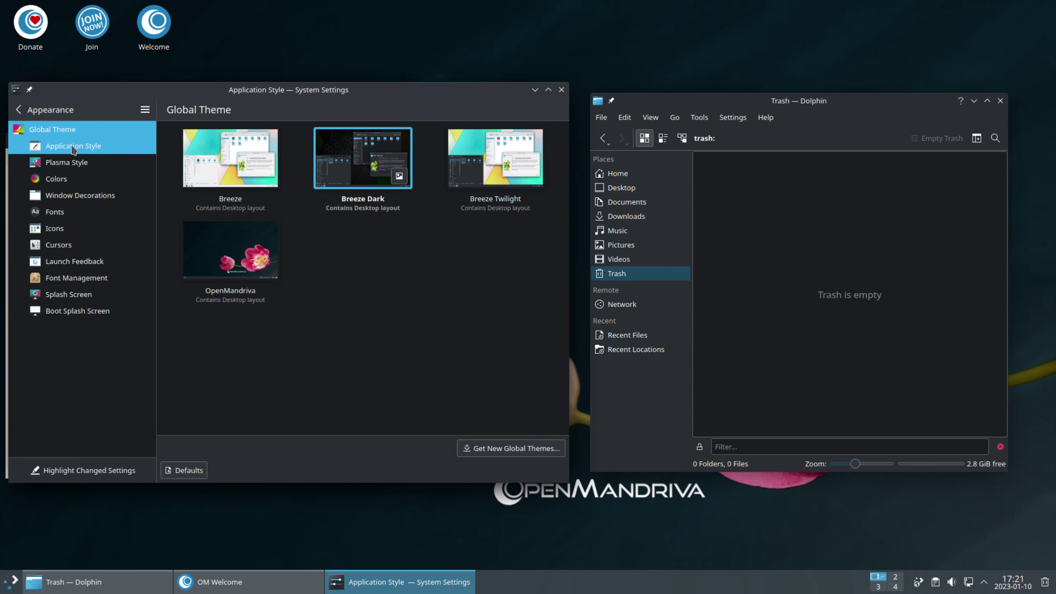
{"action": "left_click", "coordinate": [437, 179]}
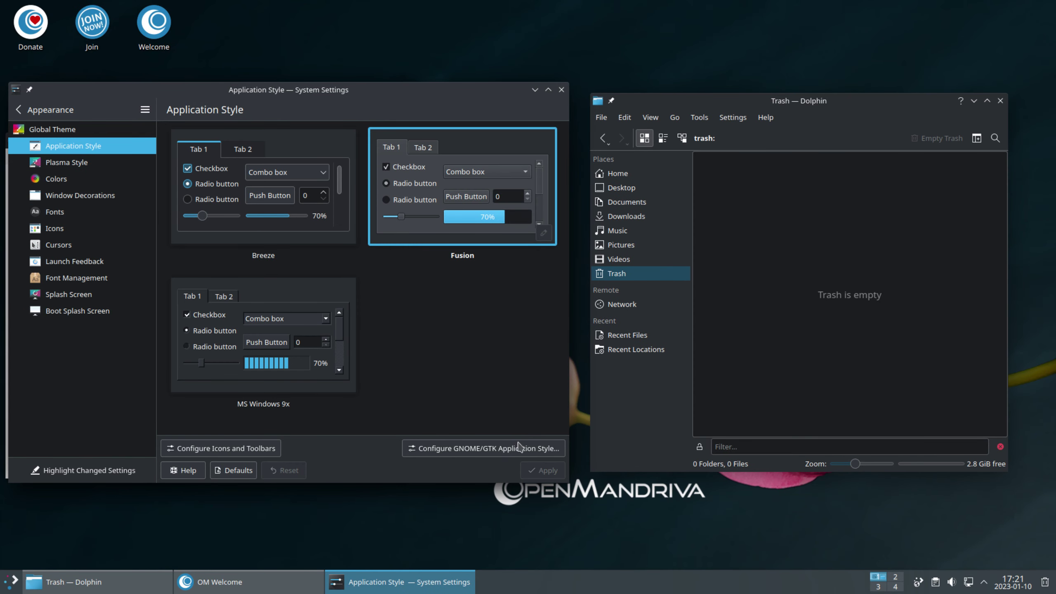
{"action": "left_click", "coordinate": [308, 320]}
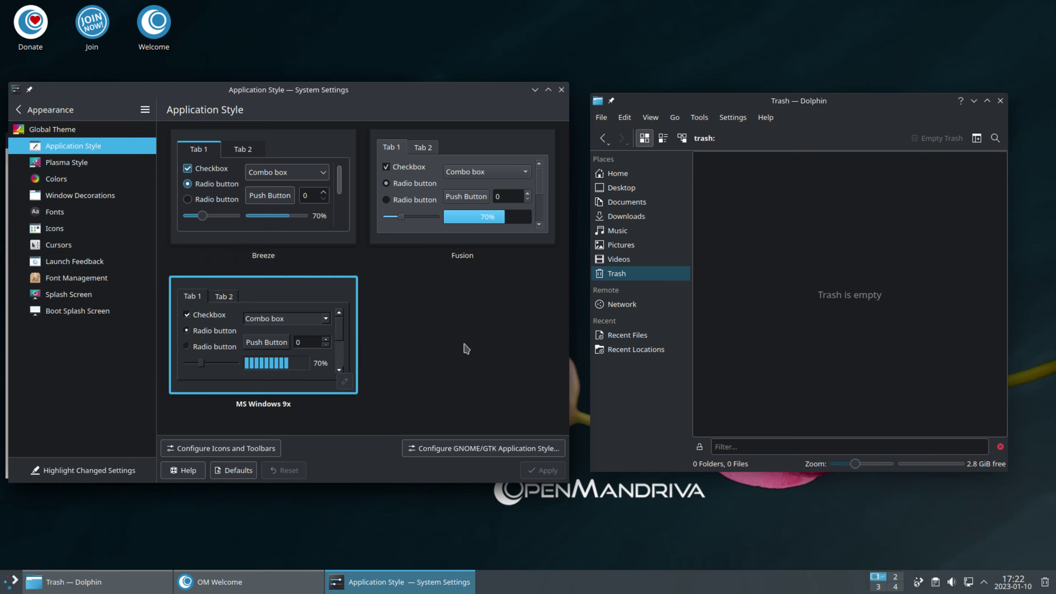
{"action": "left_click", "coordinate": [306, 214]}
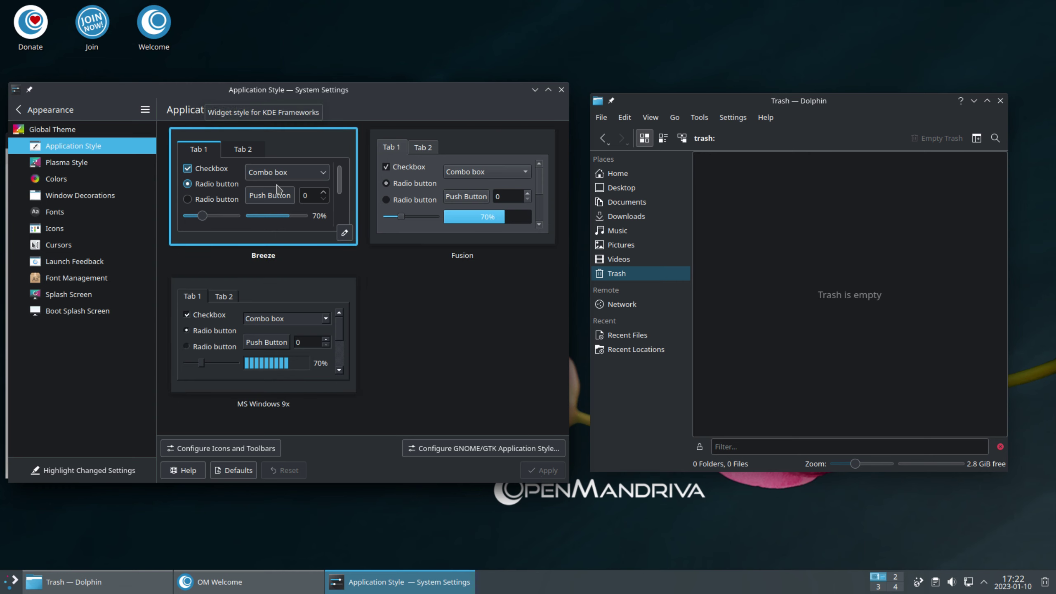
- Open the Colors settings and apply the Breeze Classic color scheme, followed by Breeze Dark
{"action": "left_click", "coordinate": [64, 166]}
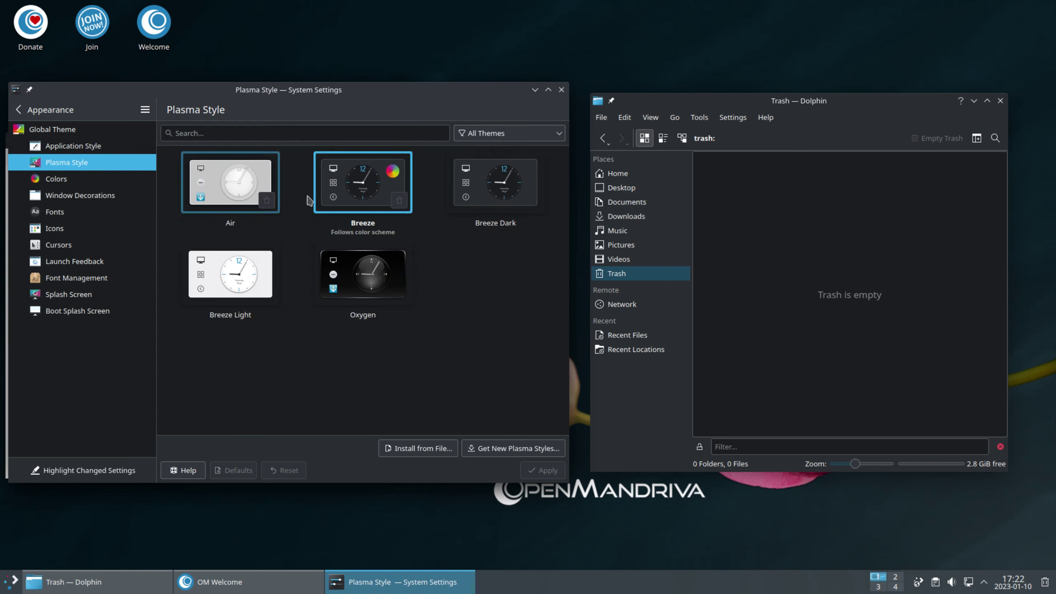
{"action": "left_click", "coordinate": [57, 179]}
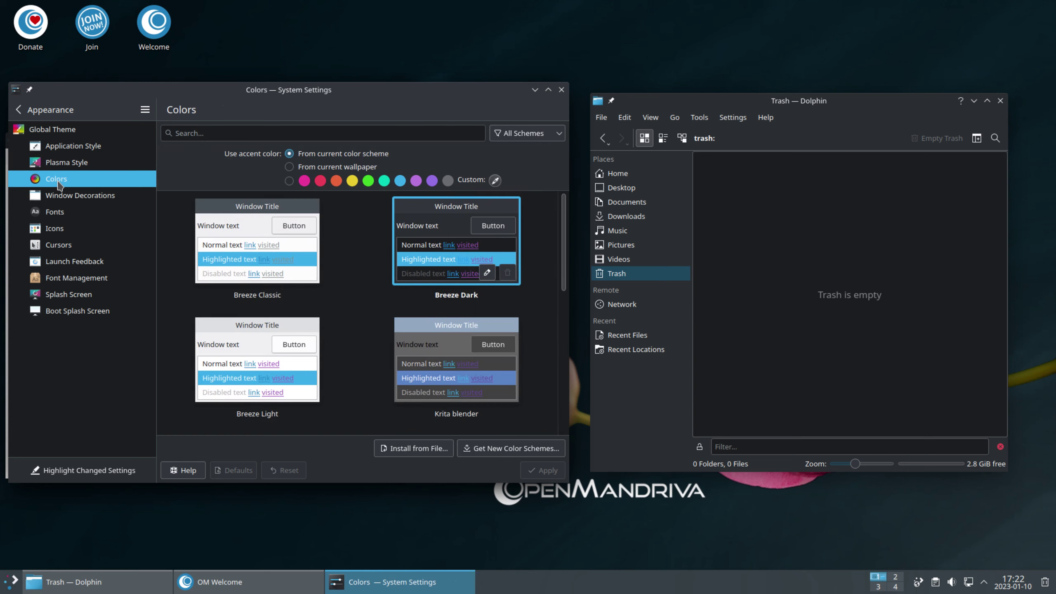
{"action": "left_click", "coordinate": [258, 244]}
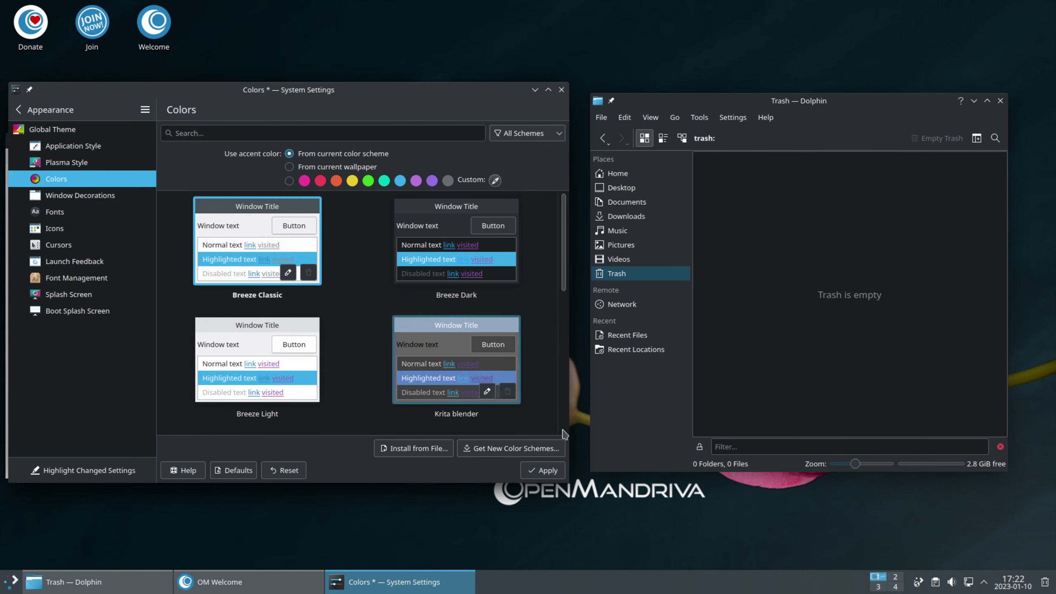
{"action": "left_click", "coordinate": [543, 473]}
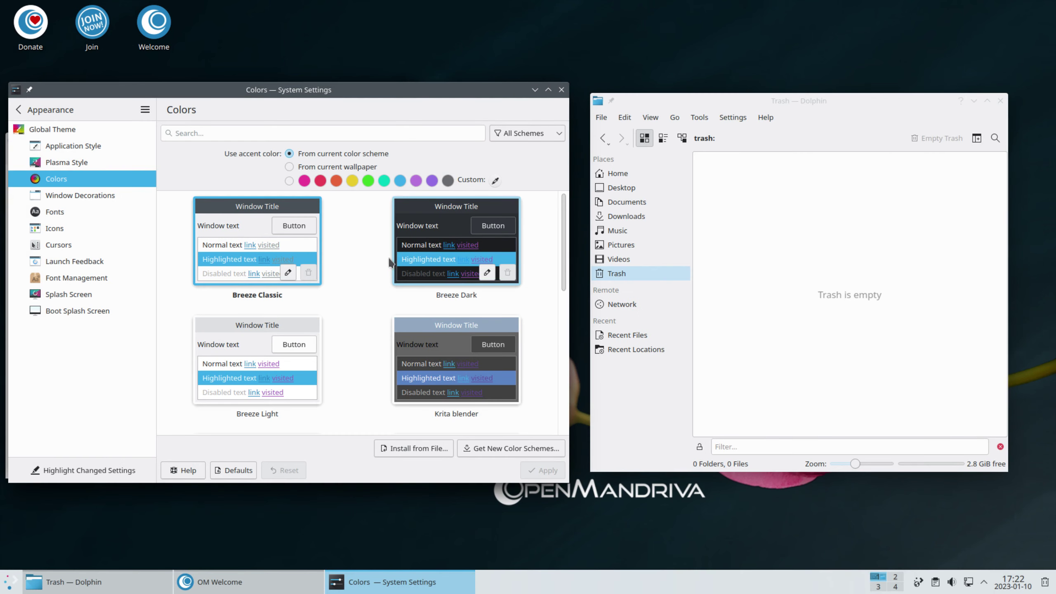
{"action": "left_click", "coordinate": [456, 249]}
{"action": "left_click", "coordinate": [534, 474]}
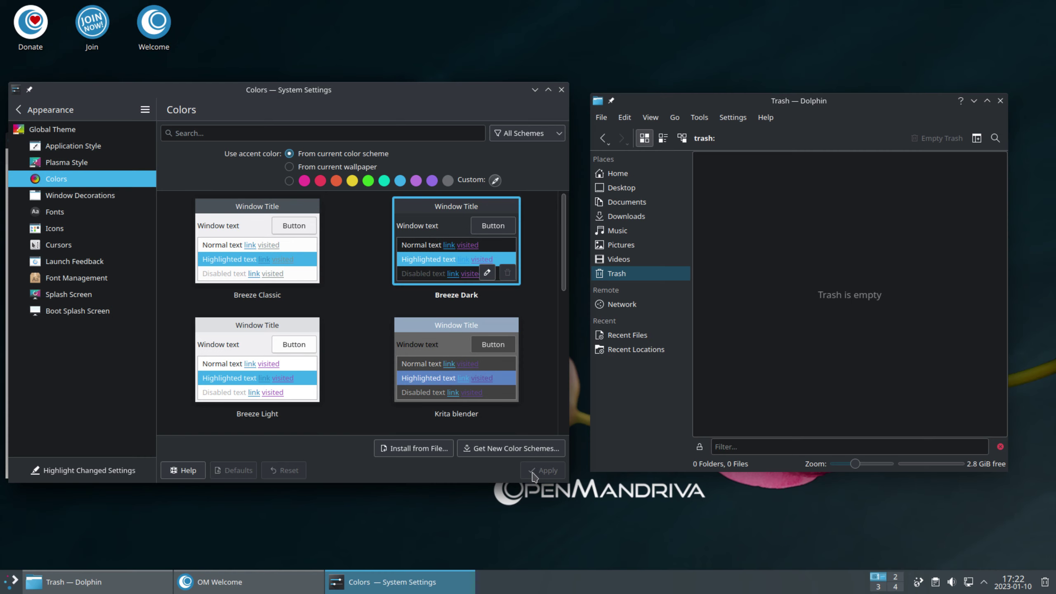
- Apply the Breeze Light color scheme, followed by Krita blender, to compare their looks
{"action": "left_click", "coordinate": [252, 353]}
{"action": "left_click", "coordinate": [536, 468]}
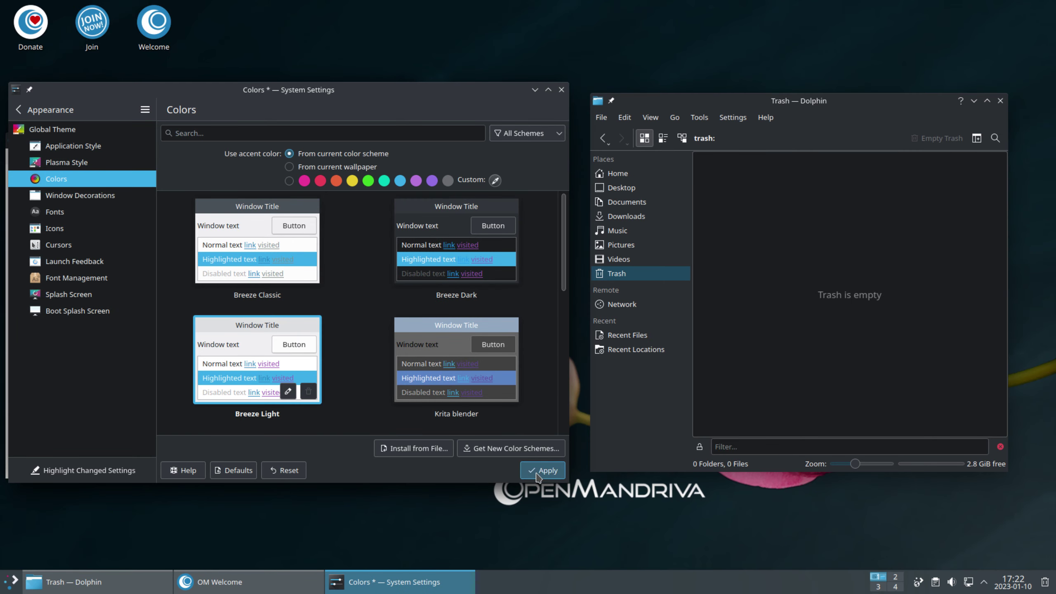
{"action": "left_click", "coordinate": [432, 346]}
{"action": "left_click", "coordinate": [559, 469]}
- Apply the Krita neutral color scheme, followed by Krita darker, to see their effect on the windows
{"action": "scroll", "coordinate": [377, 327], "scroll_direction": "down", "scroll_amount": 4}
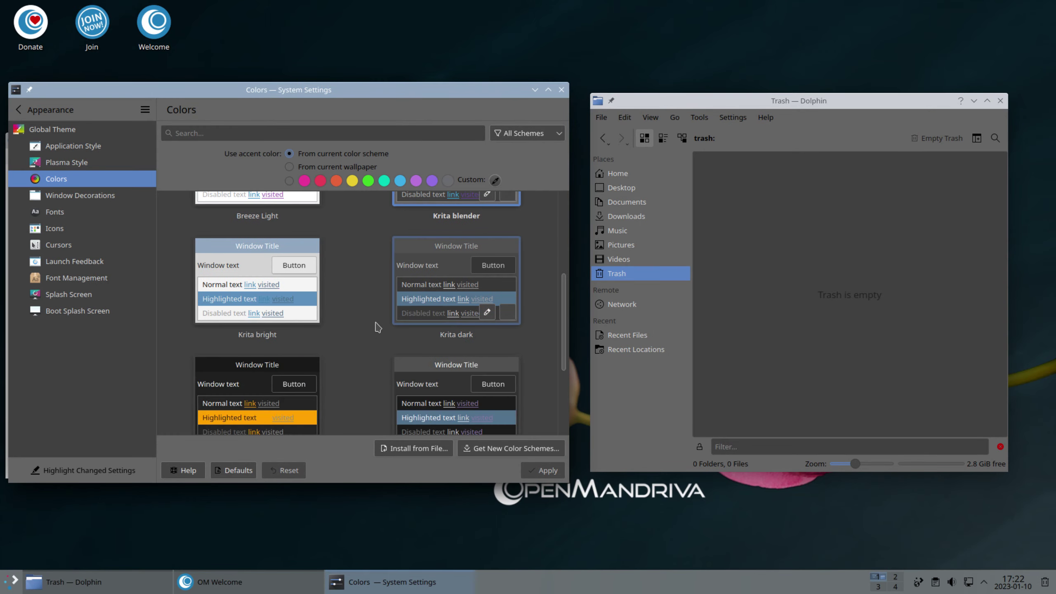
{"action": "scroll", "coordinate": [373, 333], "scroll_direction": "down", "scroll_amount": 4}
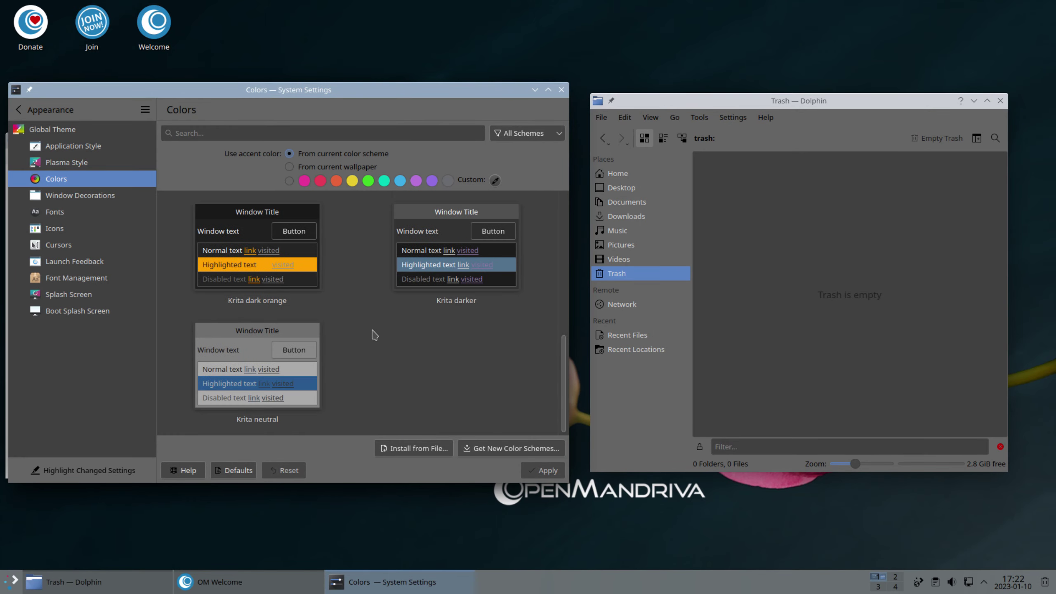
{"action": "left_click", "coordinate": [245, 368]}
{"action": "left_click", "coordinate": [547, 471]}
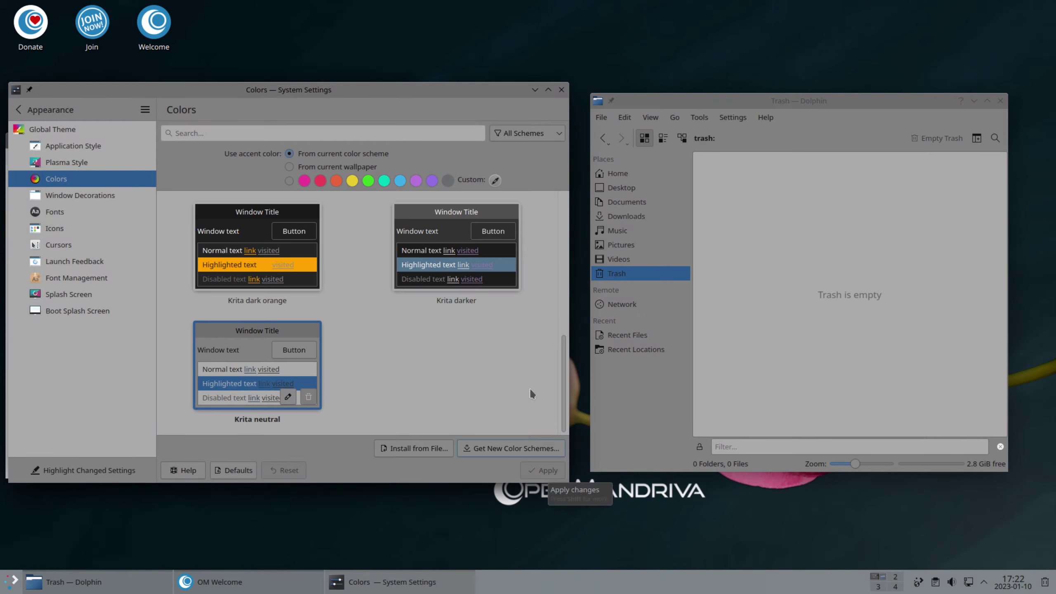
{"action": "left_click", "coordinate": [434, 228]}
{"action": "left_click", "coordinate": [535, 472]}
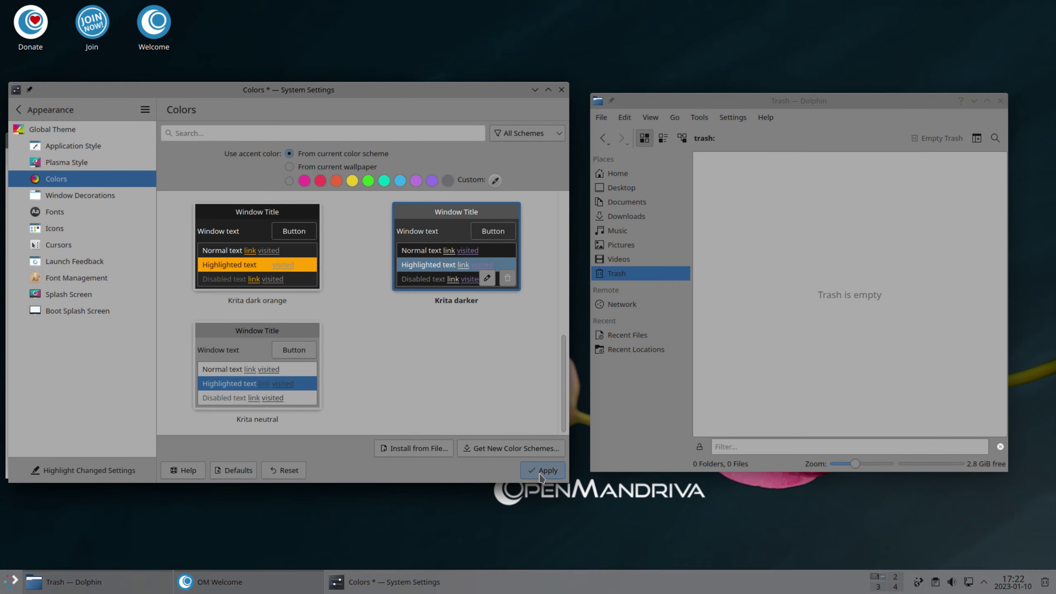
- Apply the Krita dark orange color scheme, followed by Krita dark
{"action": "left_click", "coordinate": [243, 266]}
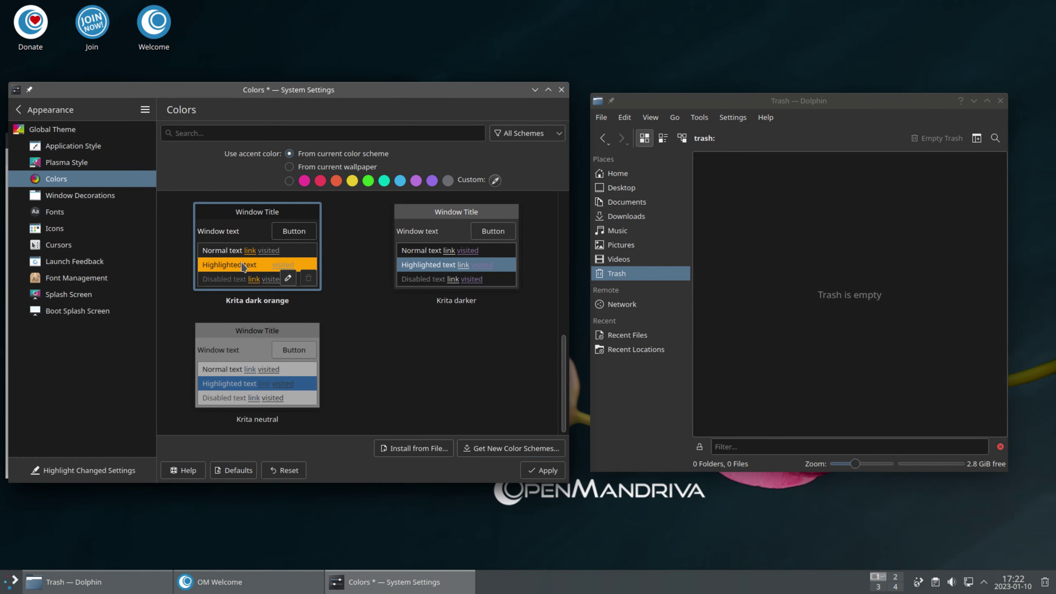
{"action": "left_click", "coordinate": [547, 472]}
{"action": "scroll", "coordinate": [436, 364], "scroll_direction": "up", "scroll_amount": 3}
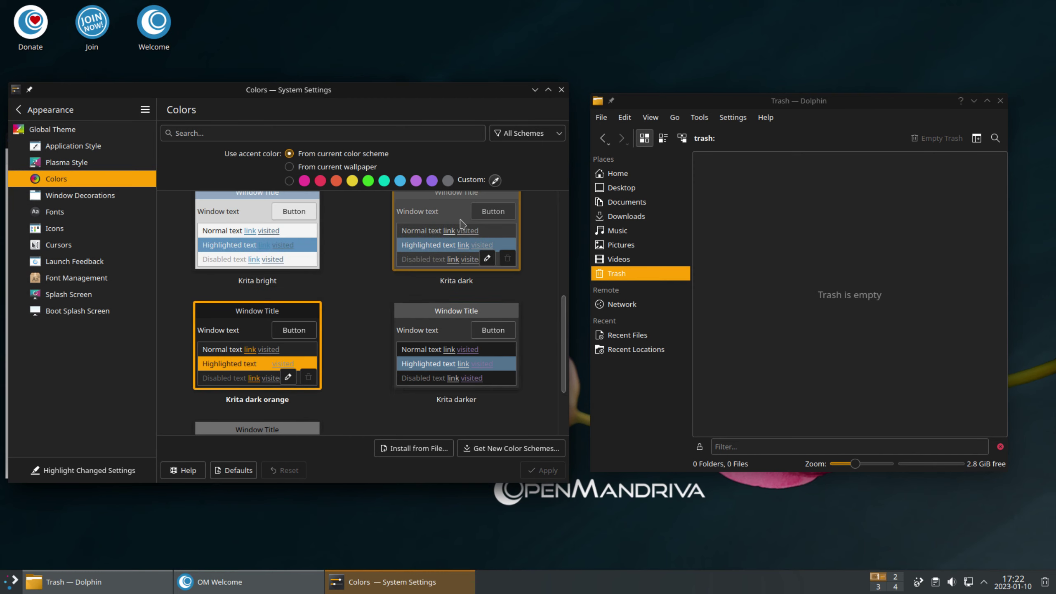
{"action": "left_click", "coordinate": [462, 227]}
{"action": "left_click", "coordinate": [530, 475]}
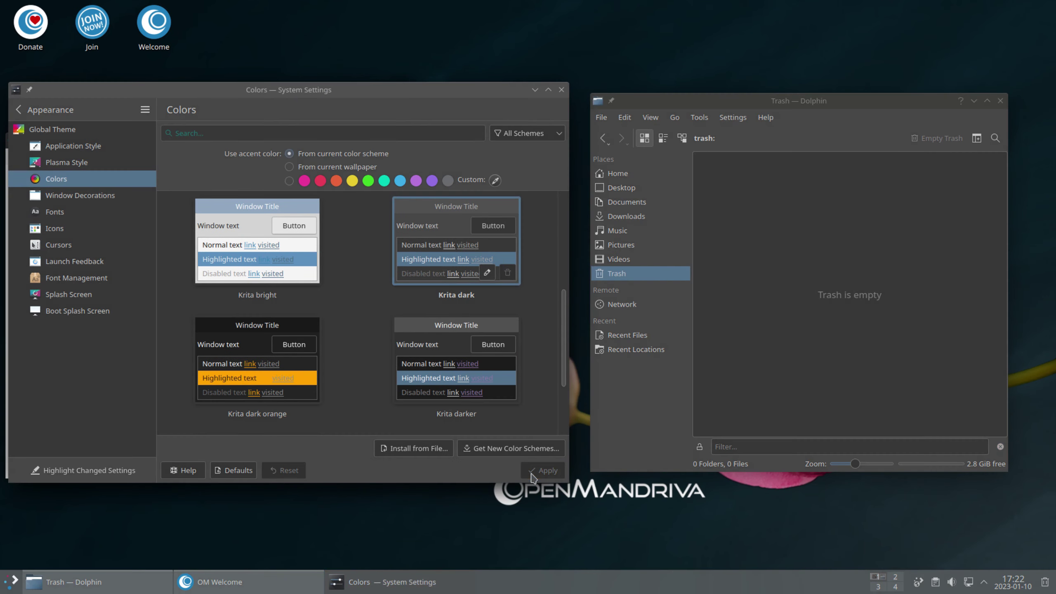
- Apply the Plastik theme in the Window Decorations settings, and switch the decorations back to Breeze
{"action": "left_click", "coordinate": [68, 195]}
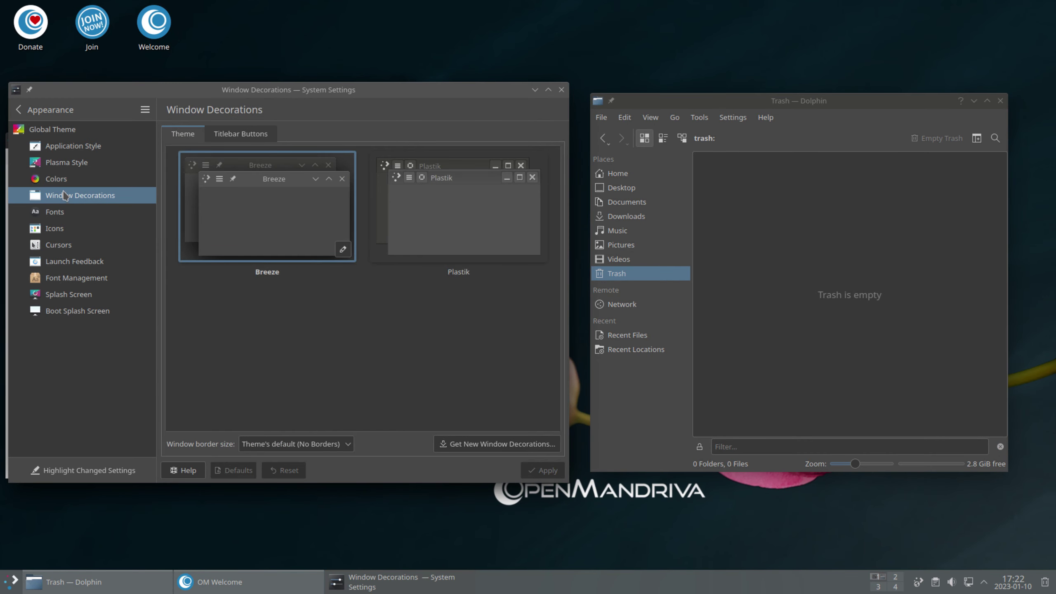
{"action": "left_click", "coordinate": [458, 198]}
{"action": "left_click", "coordinate": [535, 470]}
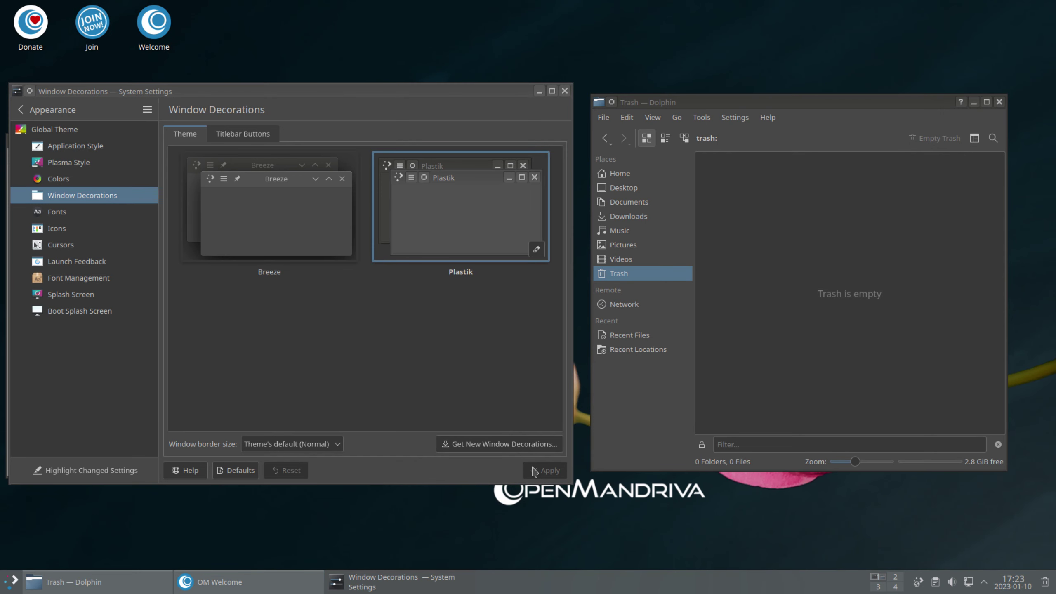
{"action": "left_click", "coordinate": [234, 196]}
{"action": "left_click", "coordinate": [536, 470]}
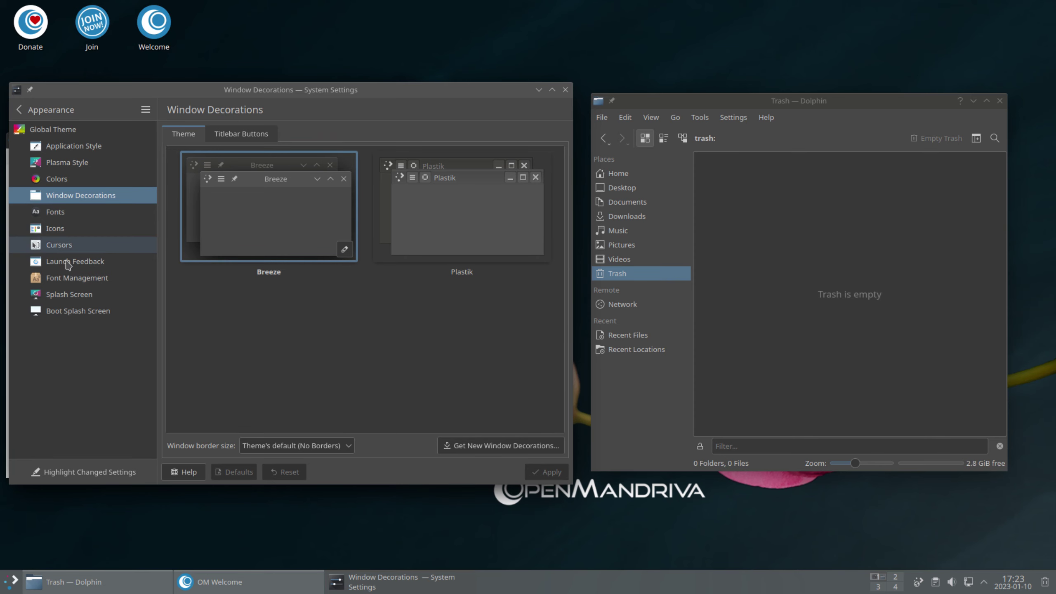
- Close the System Settings, OM Welcome and Dolphin windows to clear the desktop
{"action": "left_click", "coordinate": [566, 90]}
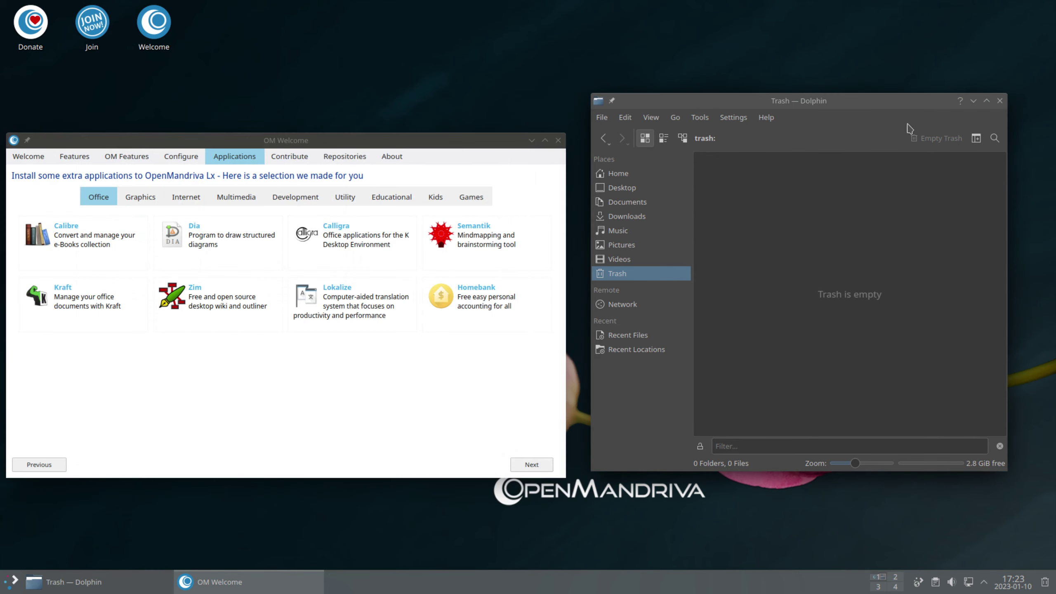
{"action": "left_click", "coordinate": [559, 141]}
{"action": "left_click", "coordinate": [999, 103]}
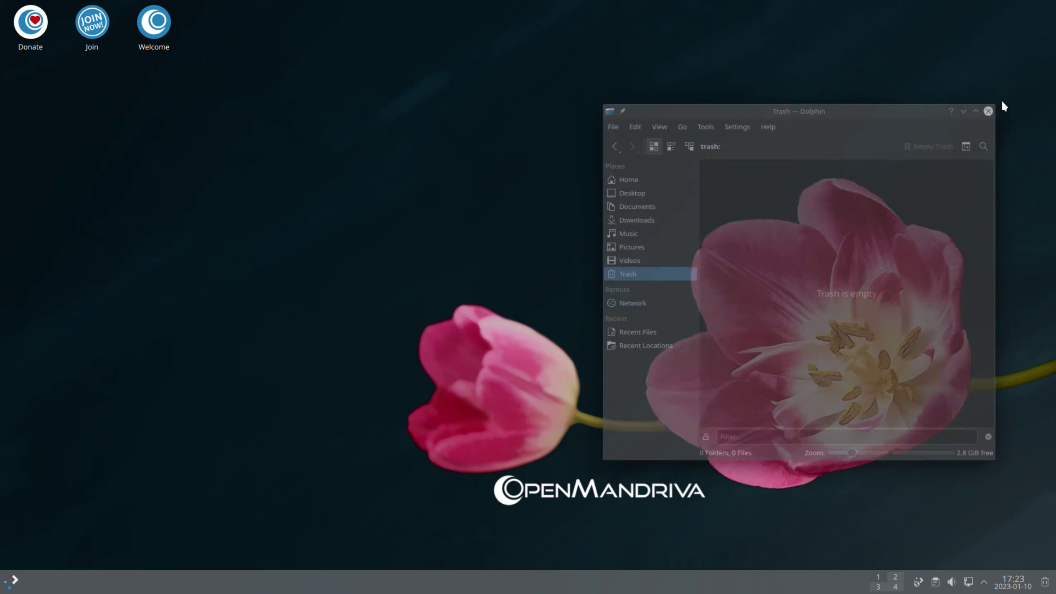
- Open the desktop's wallpaper settings and move the dialog to the upper-left corner so the desktop background stays in view
{"action": "right_click", "coordinate": [402, 206]}
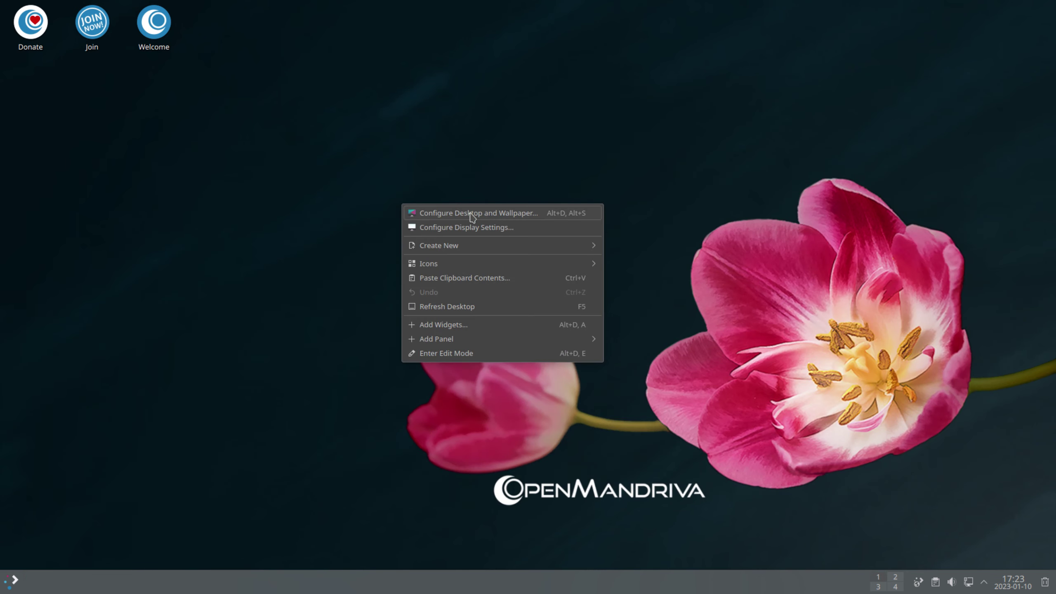
{"action": "left_click", "coordinate": [503, 218]}
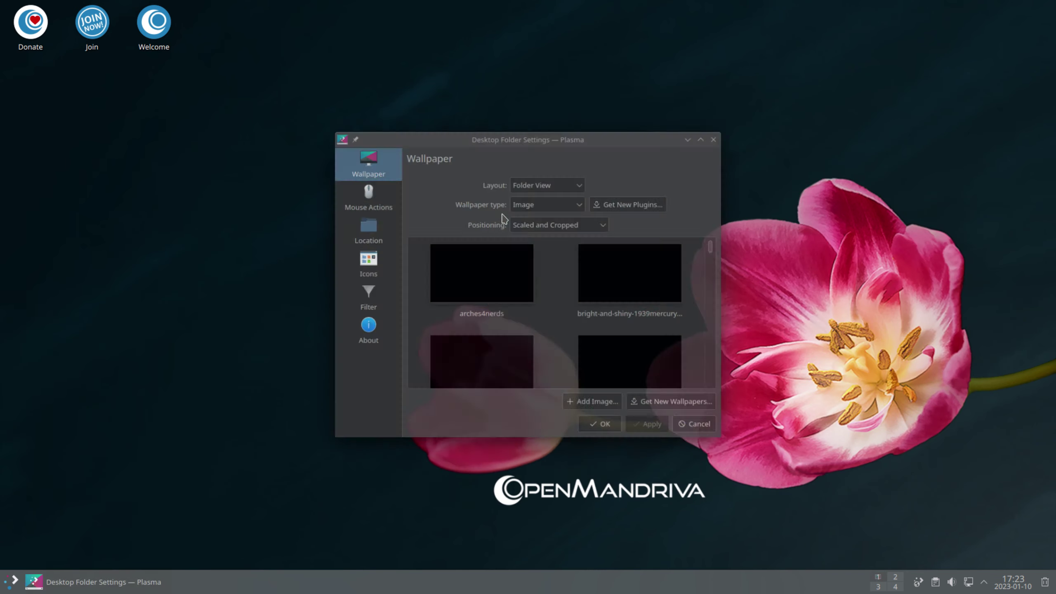
{"action": "left_click_drag", "start_coordinate": [642, 142], "coordinate": [309, 9]}
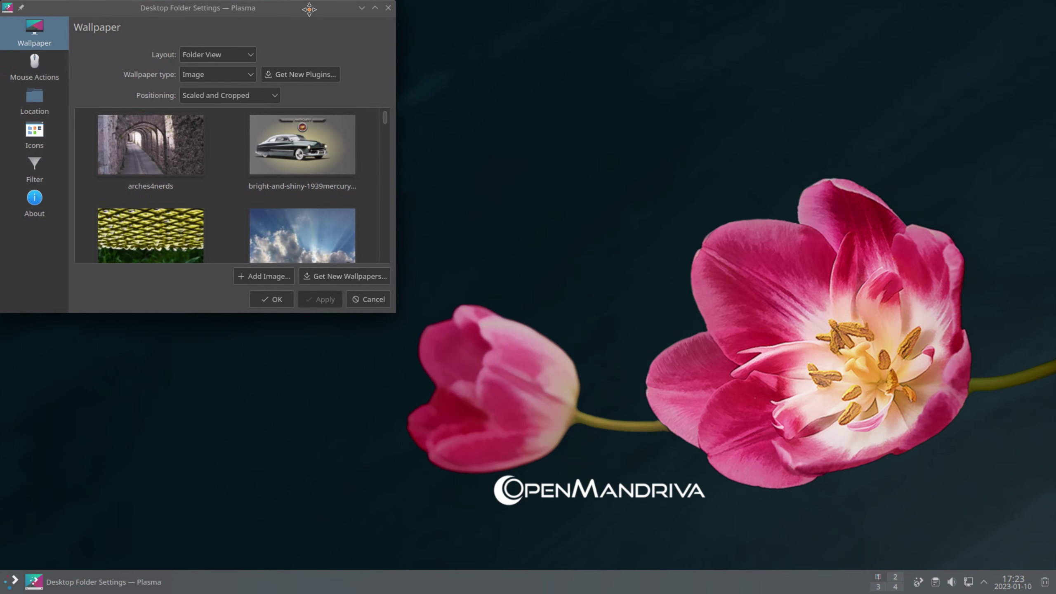
- Preview the arches4nerds, bright-and-shiny-1939mercury, energy-grid and energy-rays-at-sunset wallpapers on the desktop
{"action": "left_click", "coordinate": [160, 142]}
{"action": "left_click", "coordinate": [279, 192]}
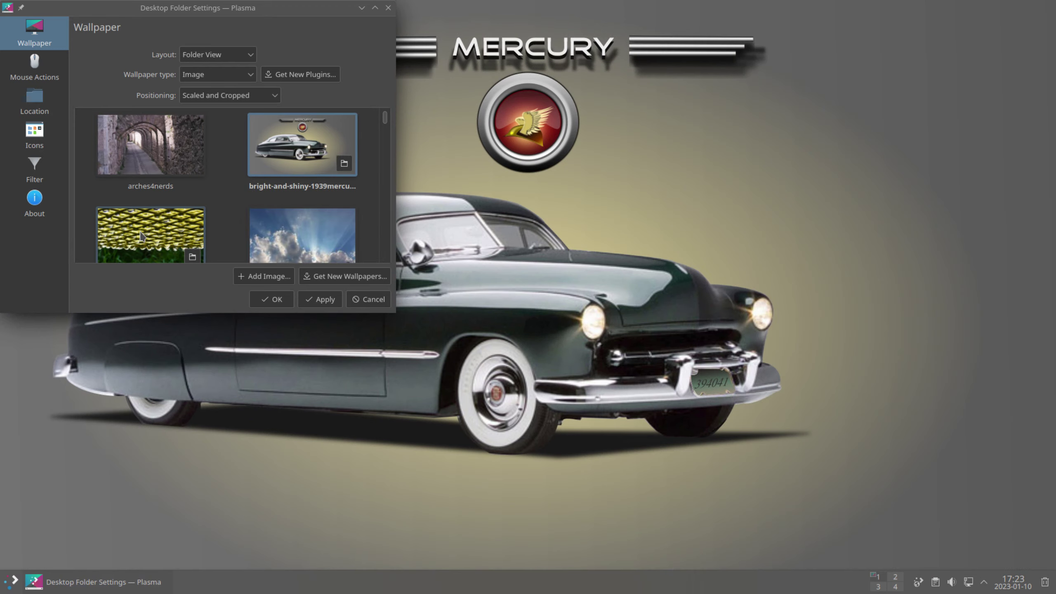
{"action": "left_click", "coordinate": [141, 236]}
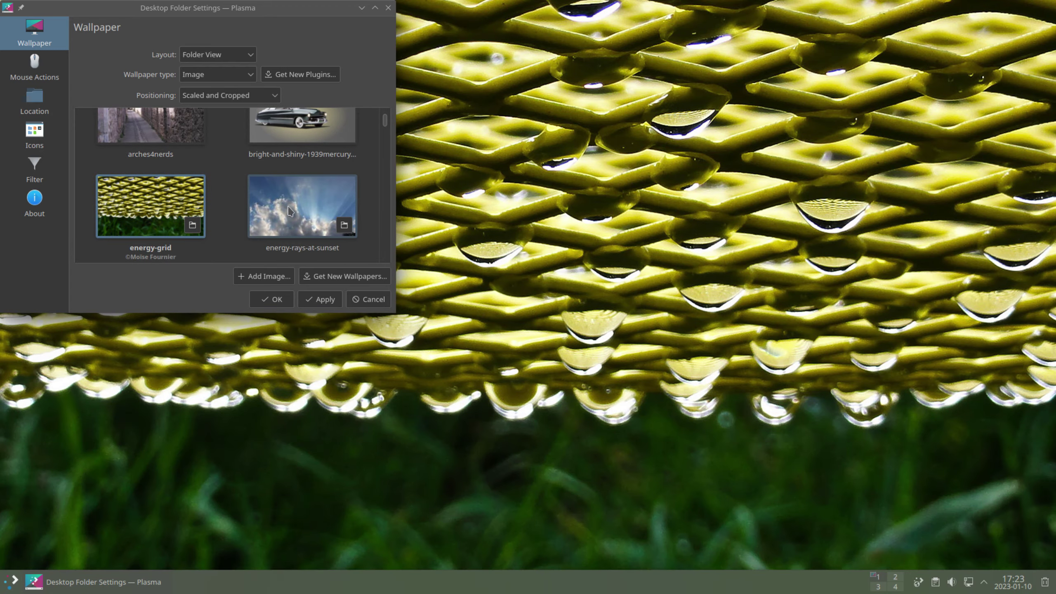
{"action": "left_click", "coordinate": [278, 210]}
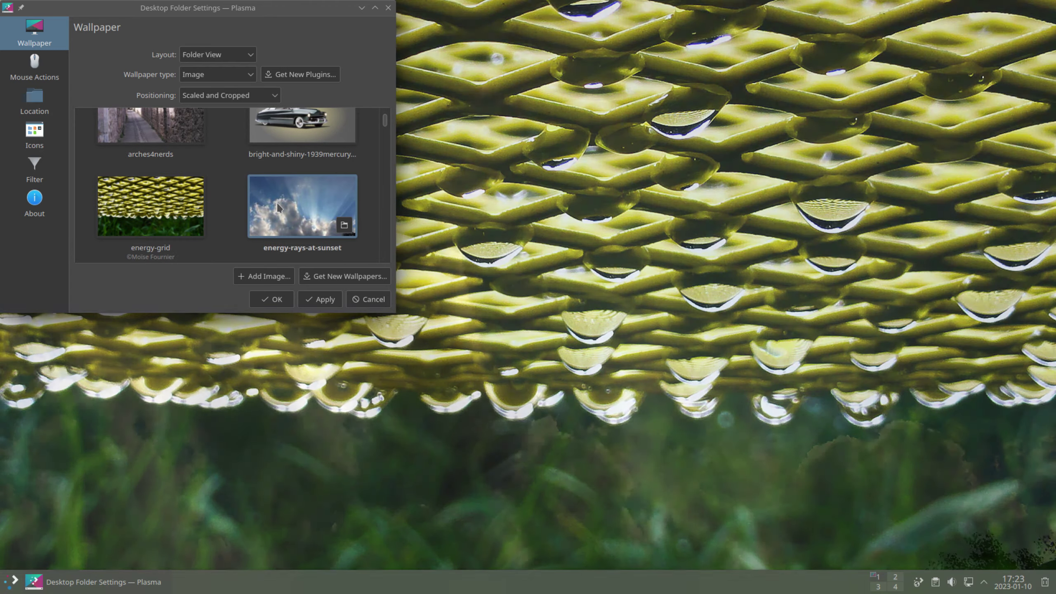
- Preview the energy-whiterays, energy-the-sunset and OpenMandriva-mobile wallpapers on the desktop
{"action": "scroll", "coordinate": [278, 209], "scroll_direction": "down", "scroll_amount": 2}
{"action": "left_click", "coordinate": [277, 209]}
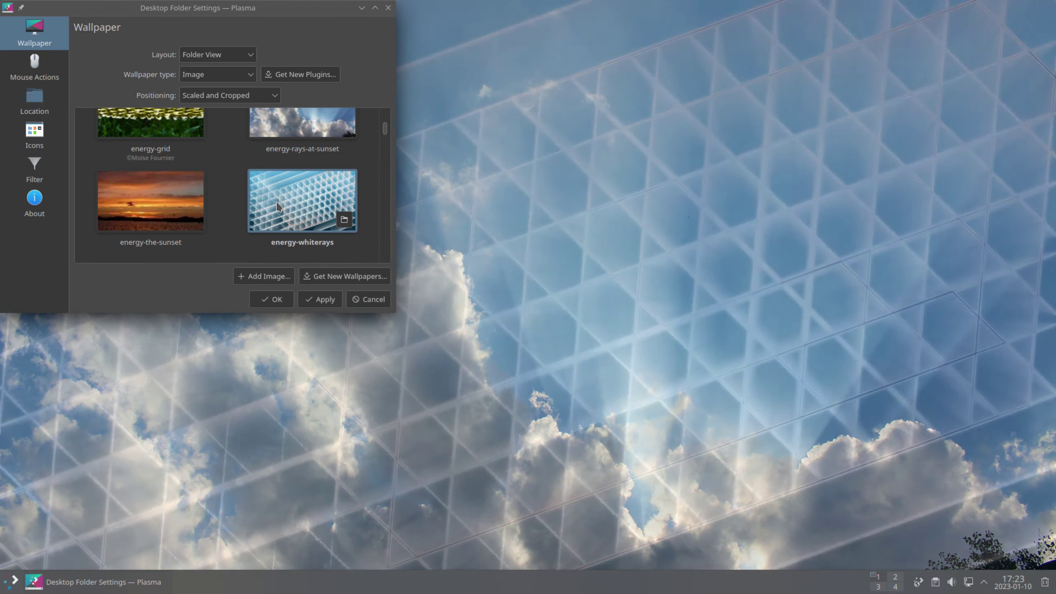
{"action": "left_click", "coordinate": [150, 193]}
{"action": "scroll", "coordinate": [302, 205], "scroll_direction": "down", "scroll_amount": 5}
{"action": "scroll", "coordinate": [301, 206], "scroll_direction": "down", "scroll_amount": 5}
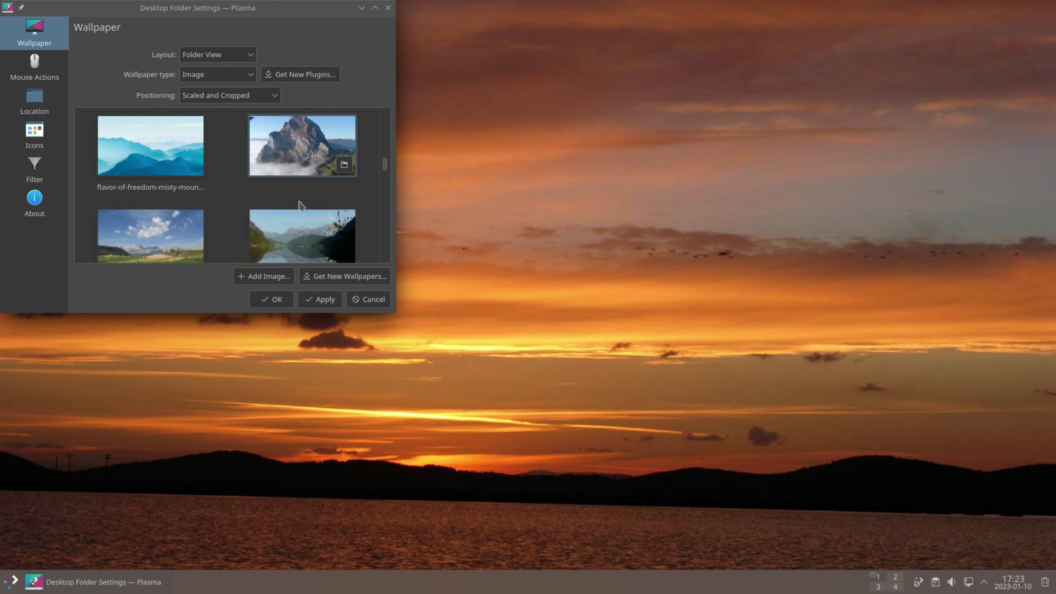
{"action": "left_click", "coordinate": [162, 179]}
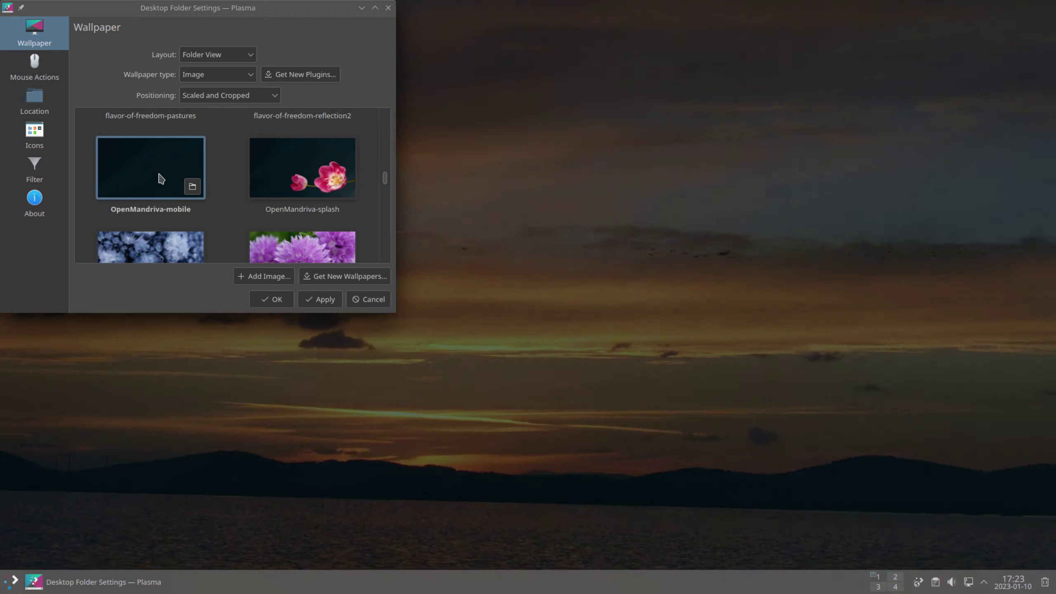
- Choose the Kay wallpaper near the end of the image list and apply it to the desktop
{"action": "scroll", "coordinate": [261, 197], "scroll_direction": "down", "scroll_amount": 5}
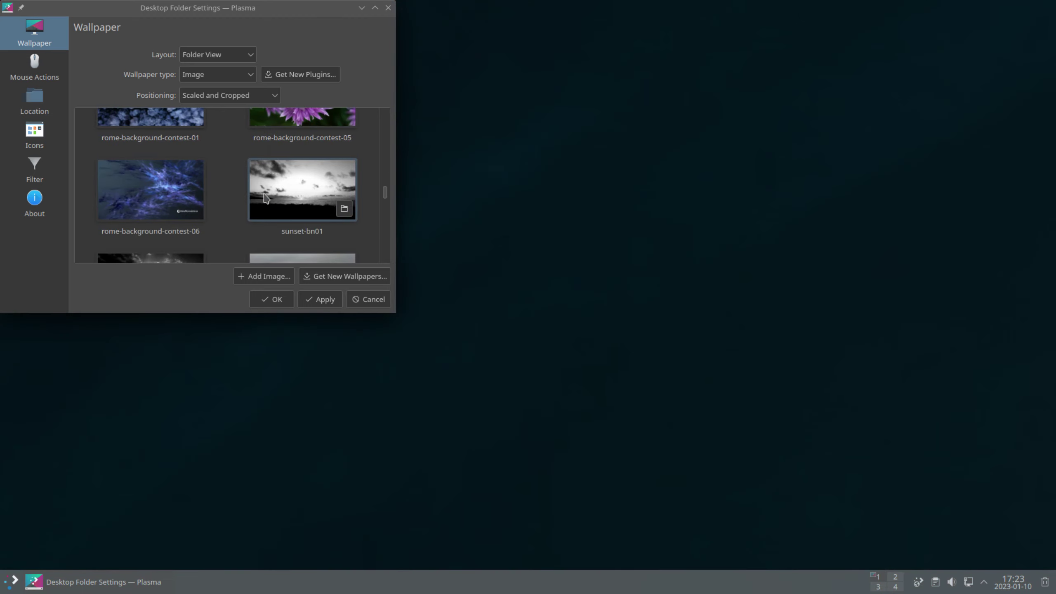
{"action": "scroll", "coordinate": [267, 198], "scroll_direction": "down", "scroll_amount": 3}
{"action": "scroll", "coordinate": [231, 205], "scroll_direction": "down", "scroll_amount": 8}
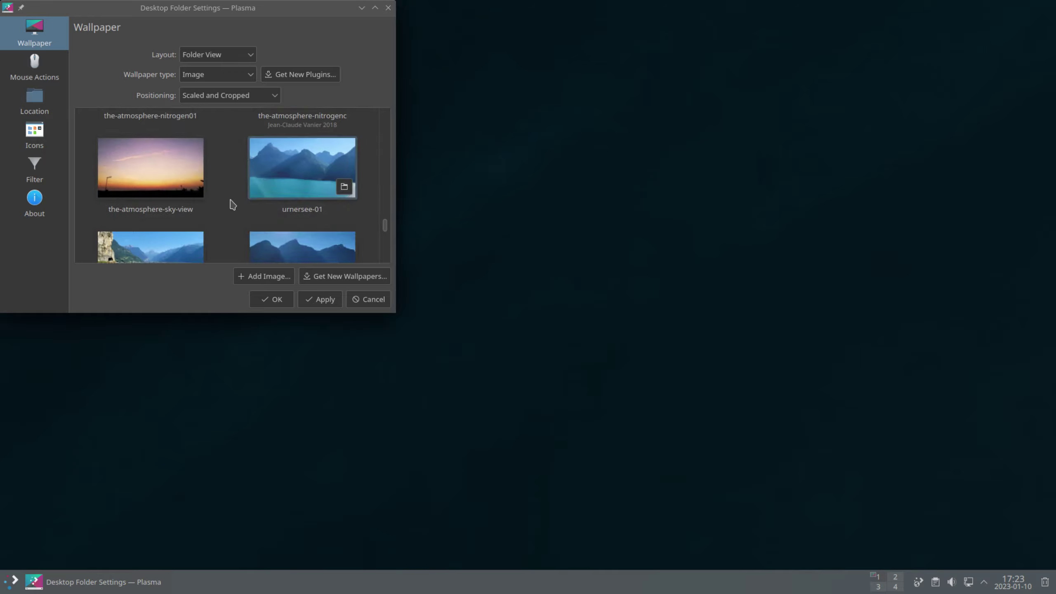
{"action": "scroll", "coordinate": [233, 205], "scroll_direction": "down", "scroll_amount": 3}
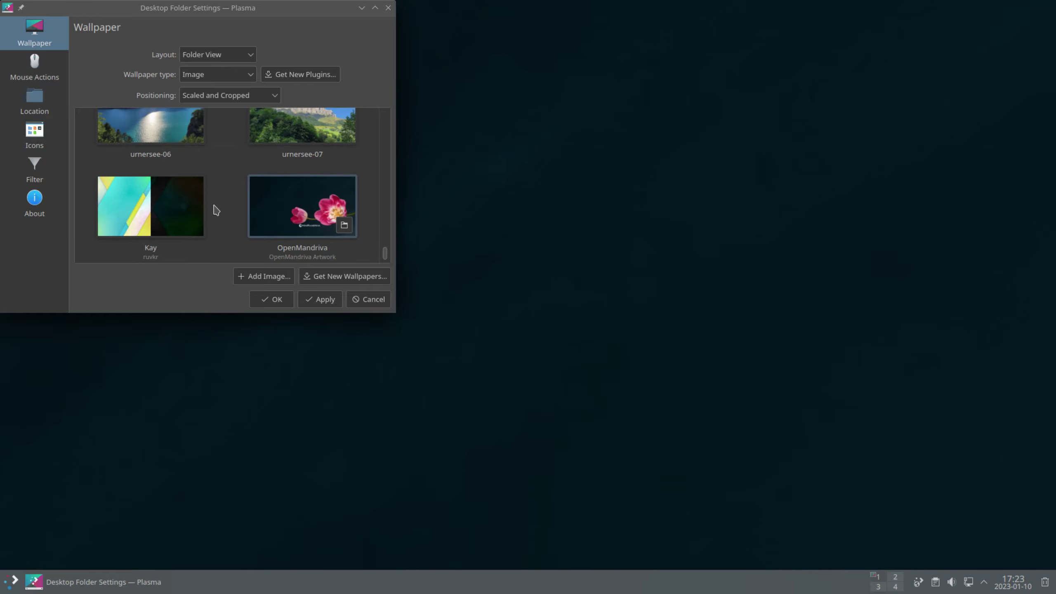
{"action": "left_click", "coordinate": [181, 207]}
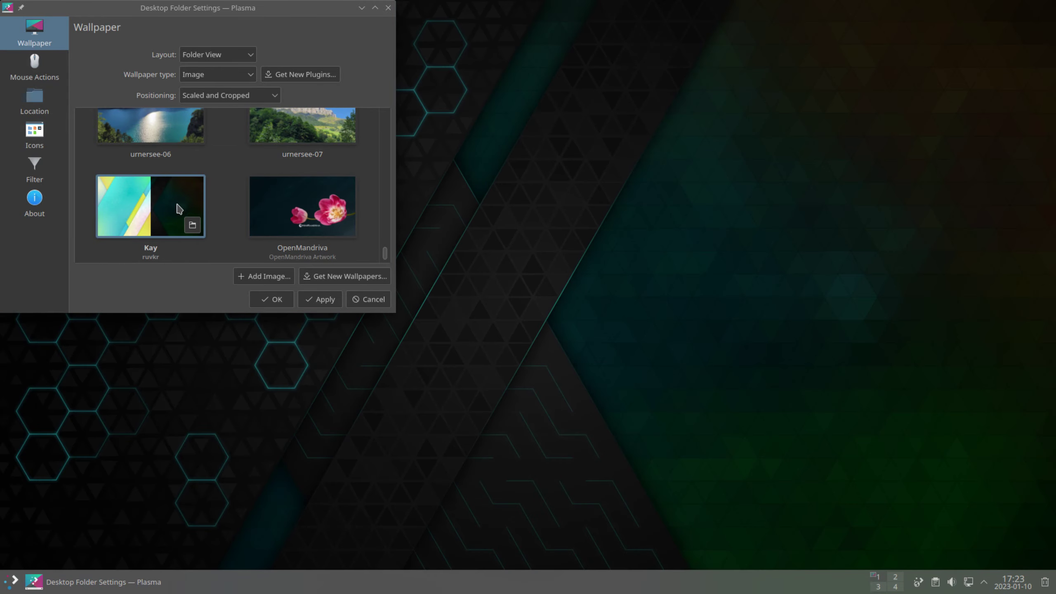
{"action": "left_click", "coordinate": [321, 298]}
- Review the Location, Icons, Filter and About pages of the desktop folder settings, and close the dialog
{"action": "left_click", "coordinate": [36, 105]}
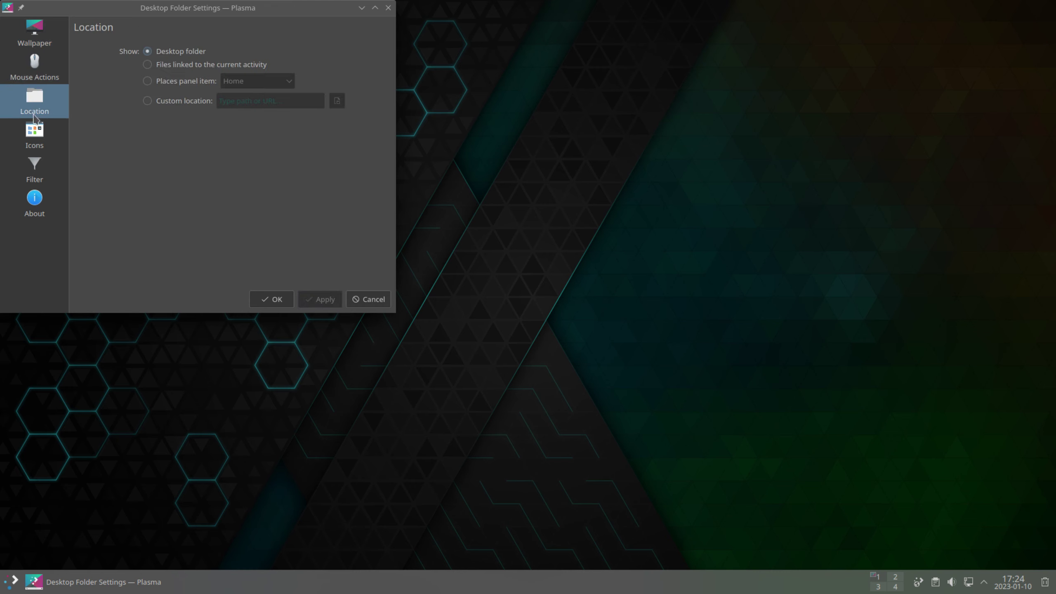
{"action": "left_click", "coordinate": [35, 134]}
{"action": "left_click", "coordinate": [34, 171]}
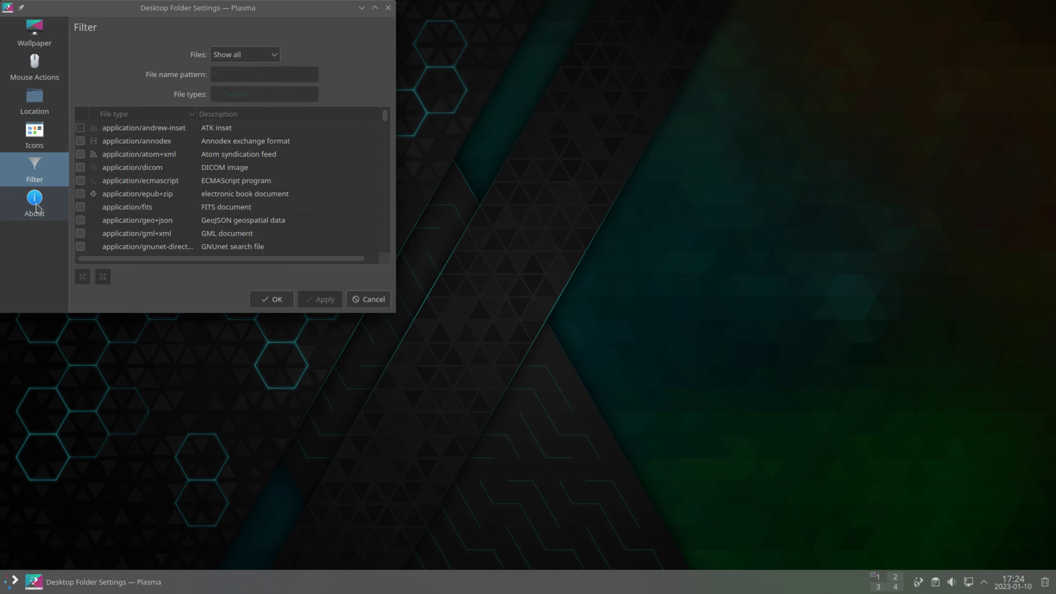
{"action": "left_click", "coordinate": [36, 205]}
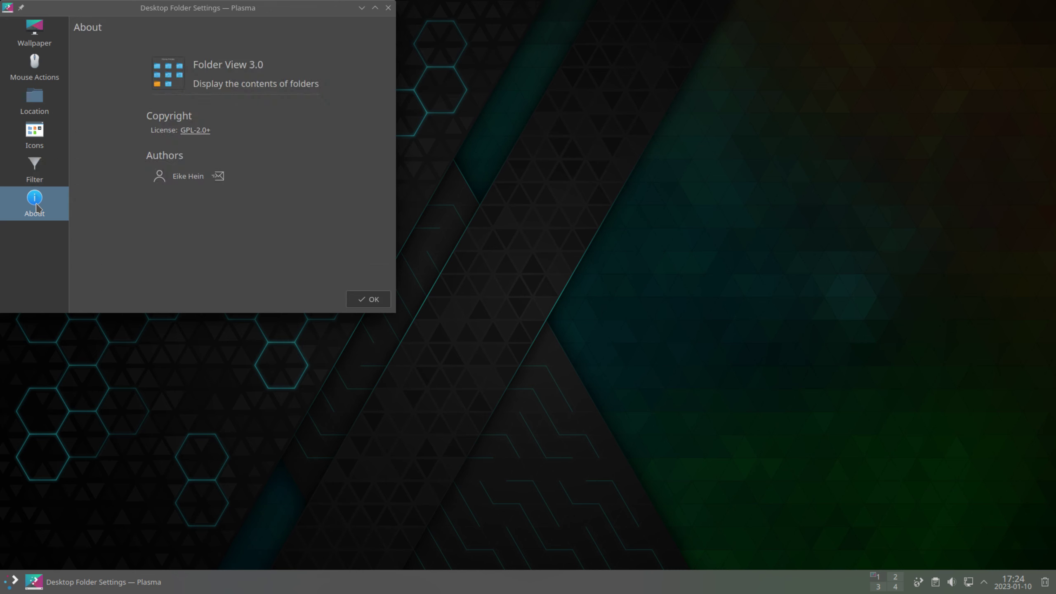
{"action": "left_click", "coordinate": [364, 305]}
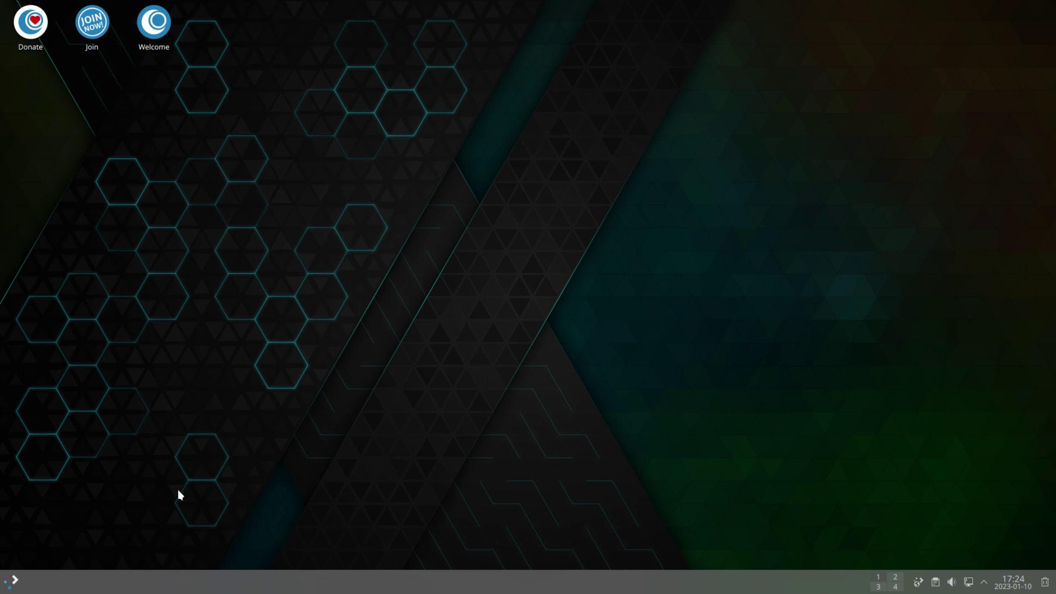
- Launch the Dolphin file manager, move its window to the middle of the desktop, and show the Home folder
{"action": "left_click", "coordinate": [12, 583]}
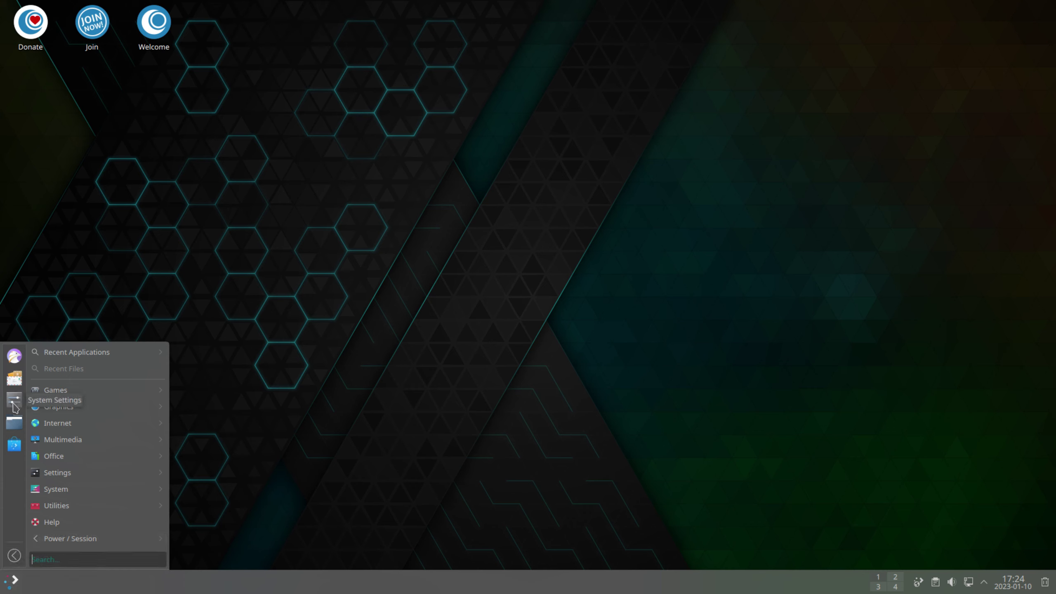
{"action": "left_click", "coordinate": [15, 423]}
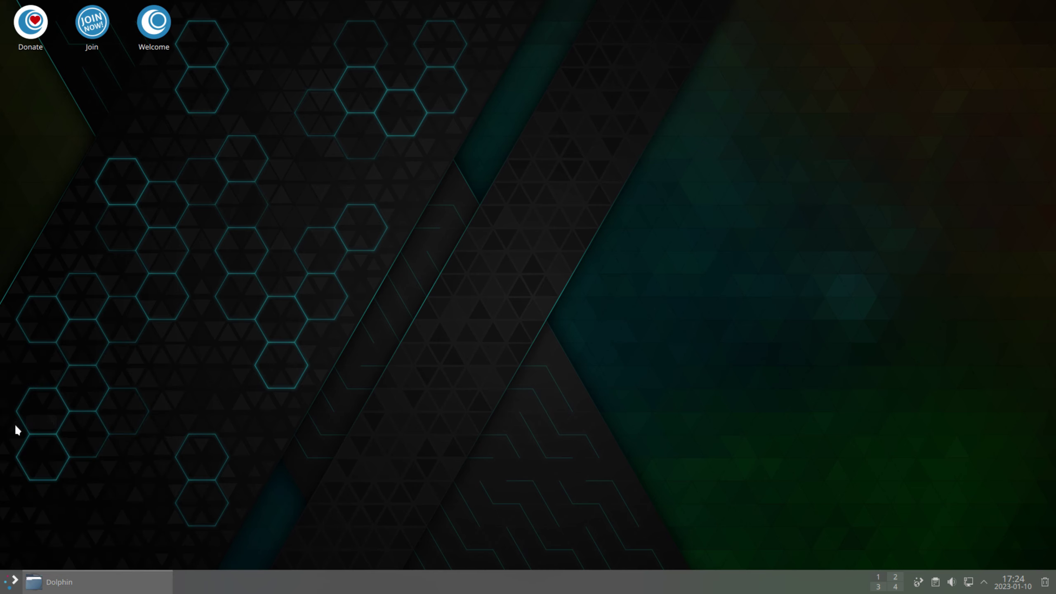
{"action": "left_click_drag", "start_coordinate": [872, 94], "coordinate": [608, 117]}
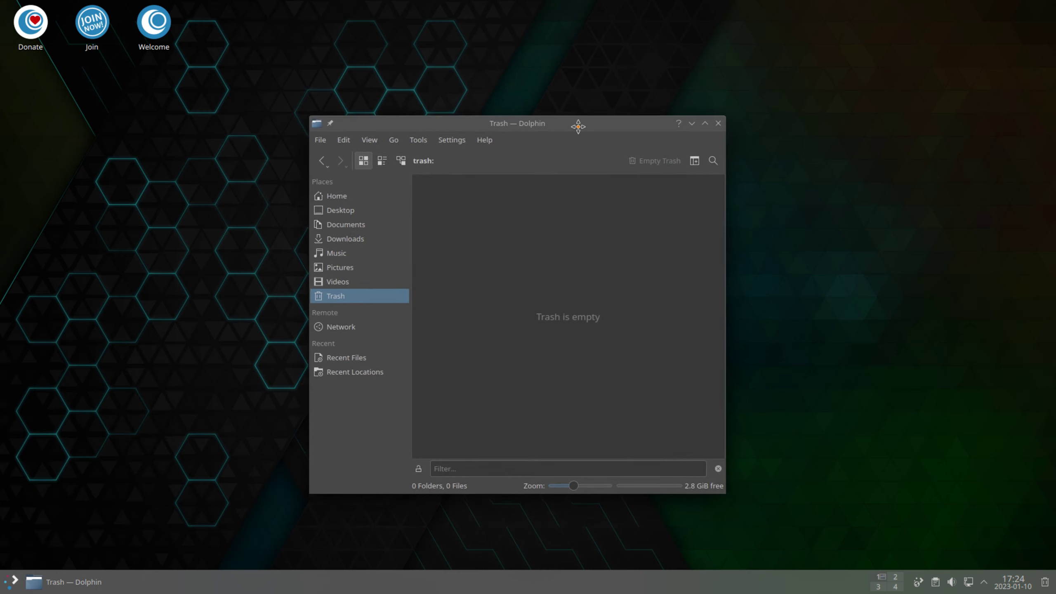
{"action": "left_click", "coordinate": [333, 199]}
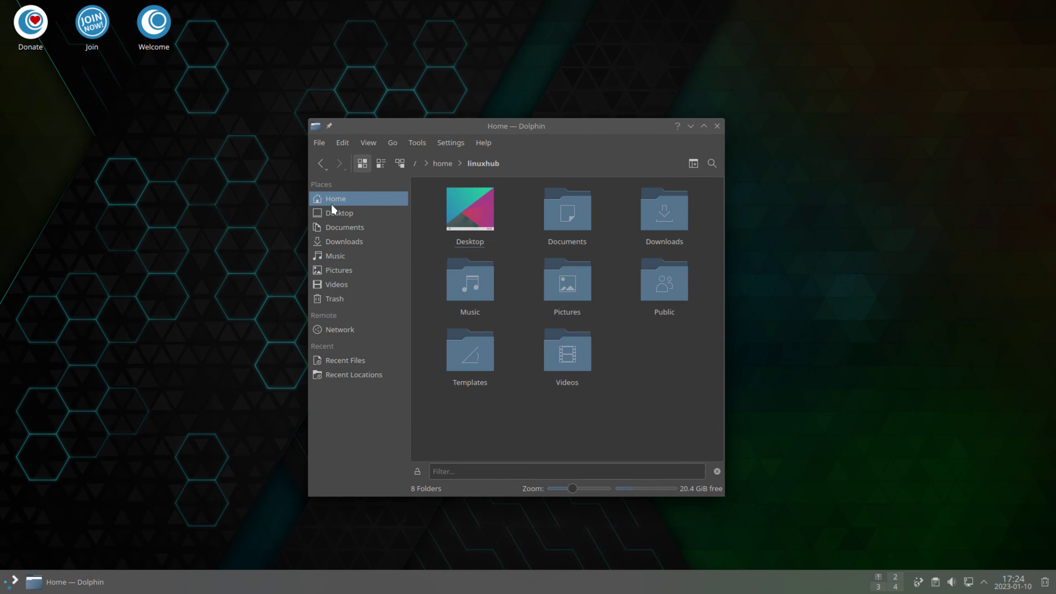
- Look through Dolphin's menus, view its About information, and close the file manager
{"action": "left_click", "coordinate": [319, 142]}
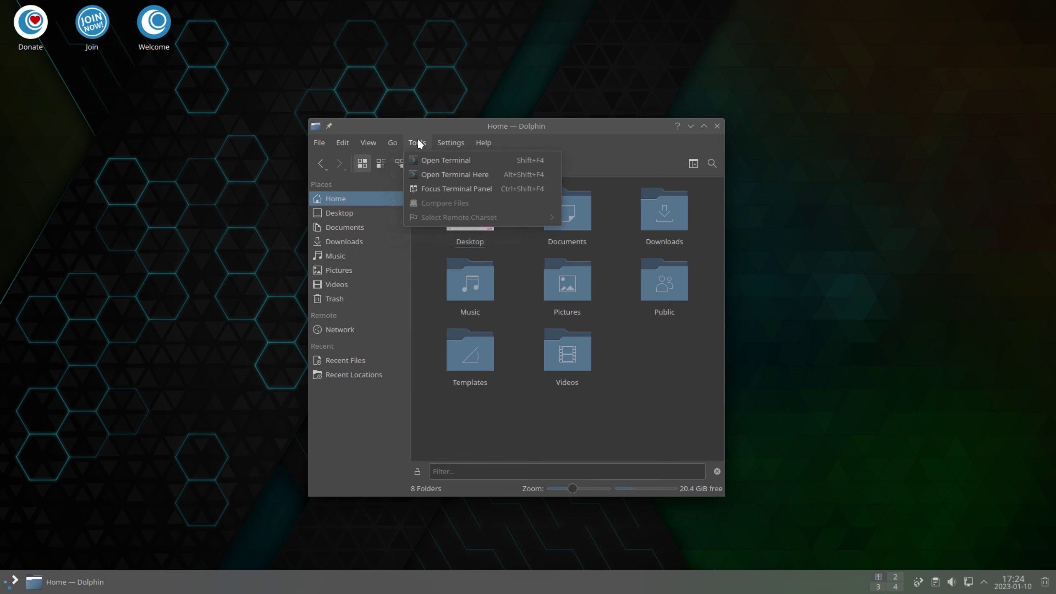
{"action": "mouse_move", "coordinate": [485, 143]}
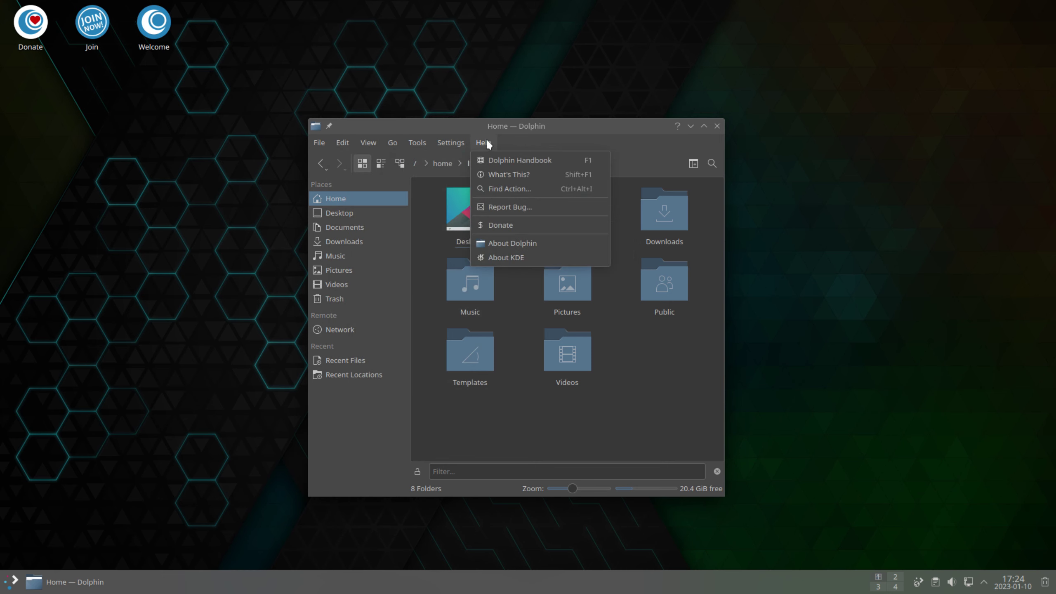
{"action": "left_click", "coordinate": [499, 244]}
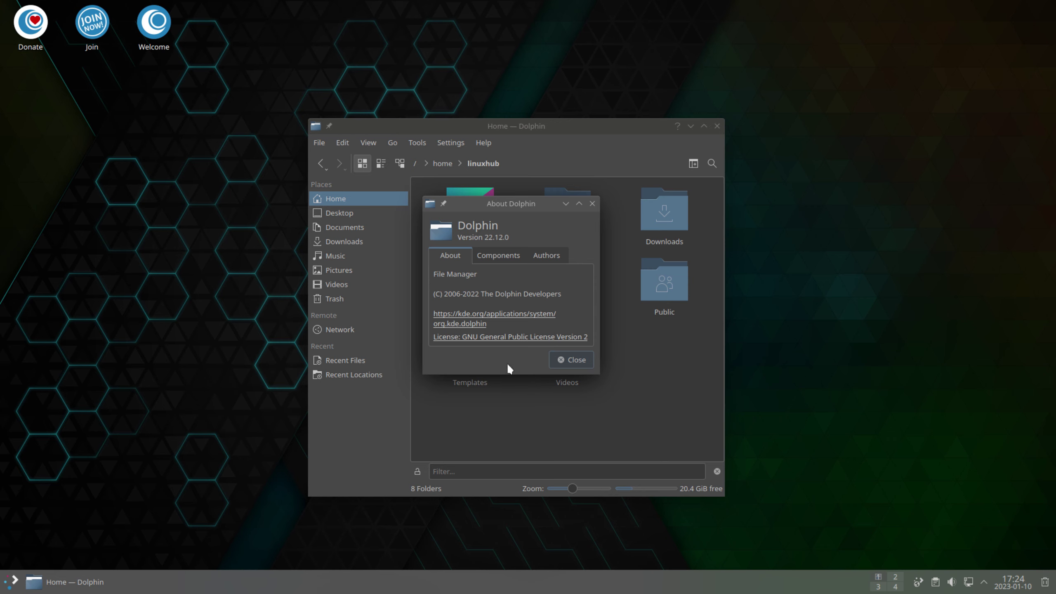
{"action": "left_click", "coordinate": [580, 359]}
{"action": "left_click", "coordinate": [716, 126]}
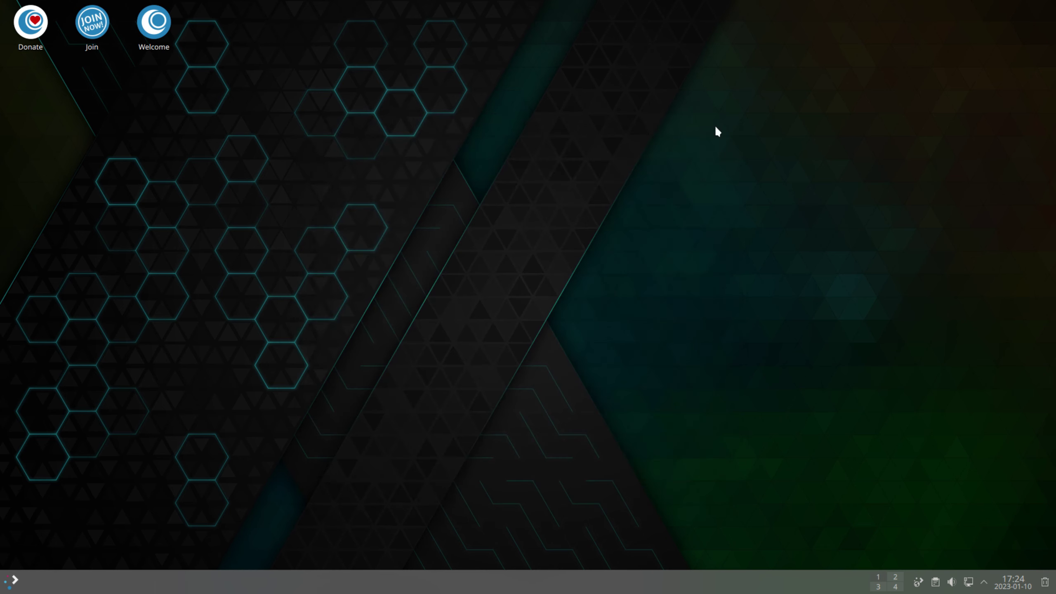
- Search the applications for "terminal", launch Konsole, and maximize its window
{"action": "left_click", "coordinate": [9, 582]}
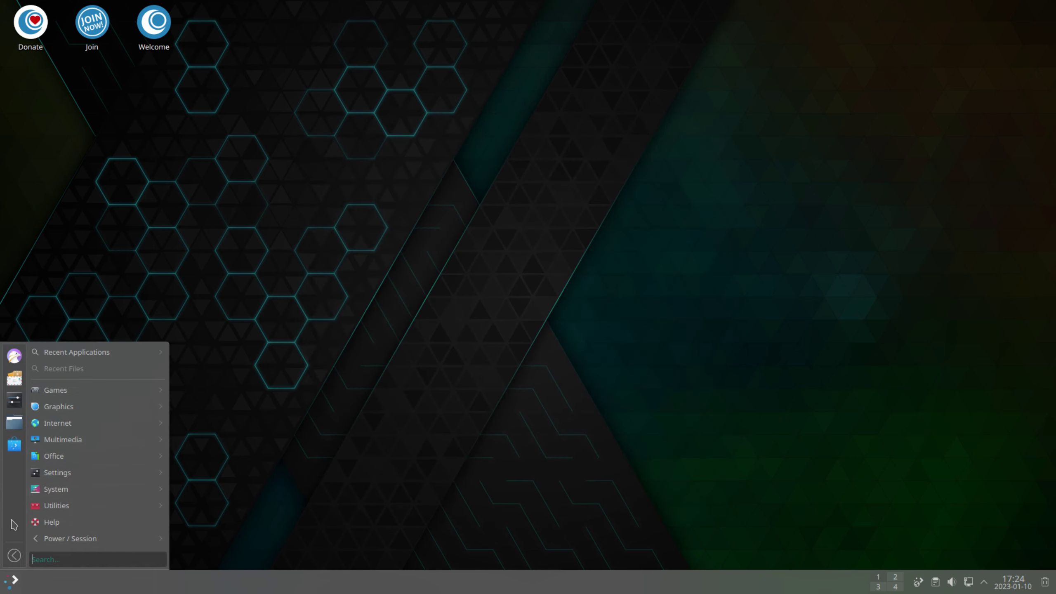
{"action": "type", "text": "terminal"}
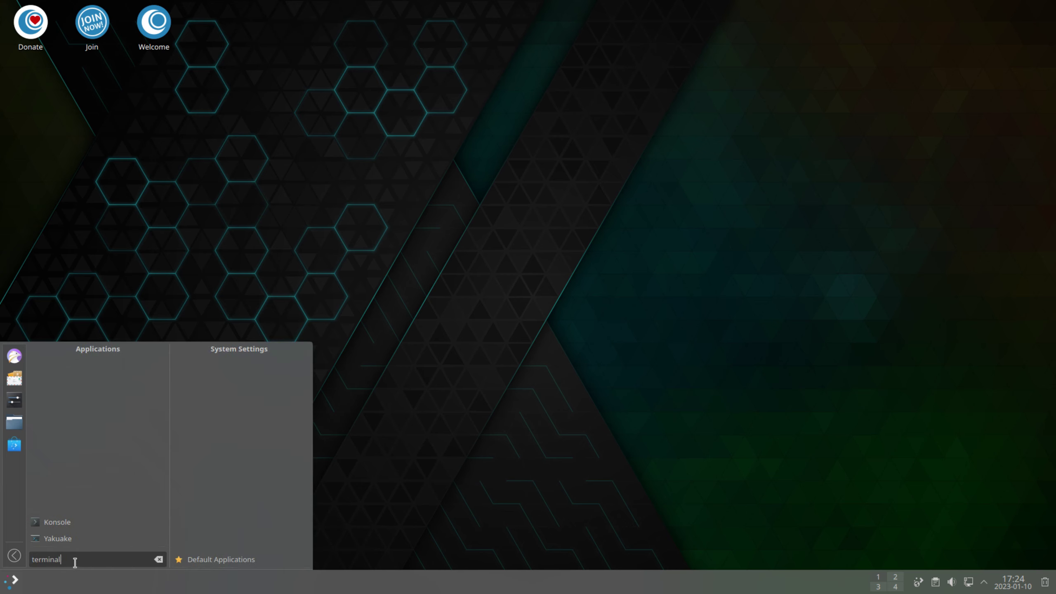
{"action": "left_click", "coordinate": [56, 522]}
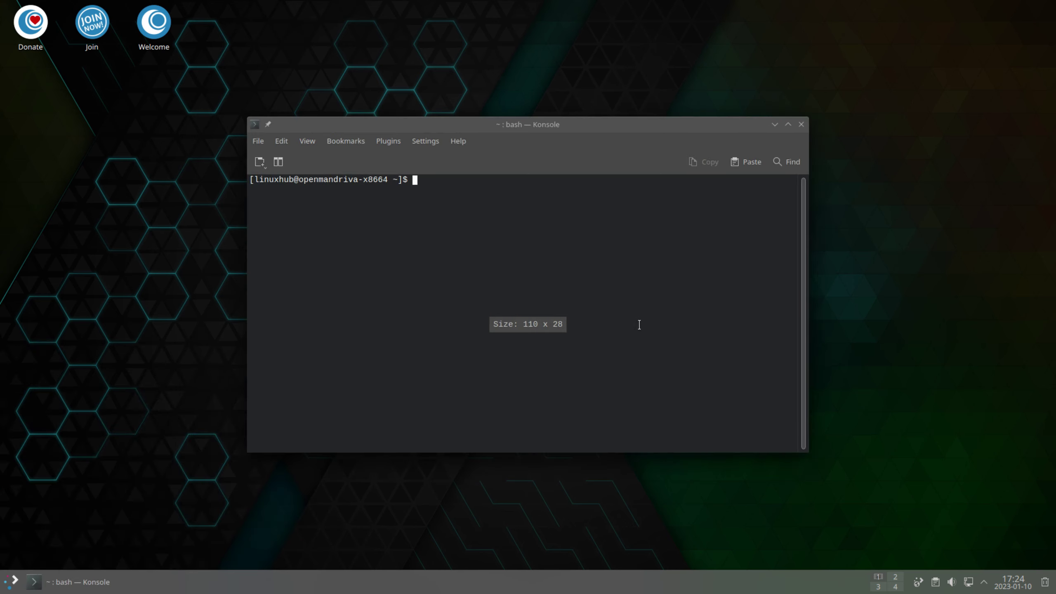
{"action": "double_click", "coordinate": [624, 127]}
- Run htop in the terminal to examine processor and memory use, and quit it
{"action": "type", "text": "h"}
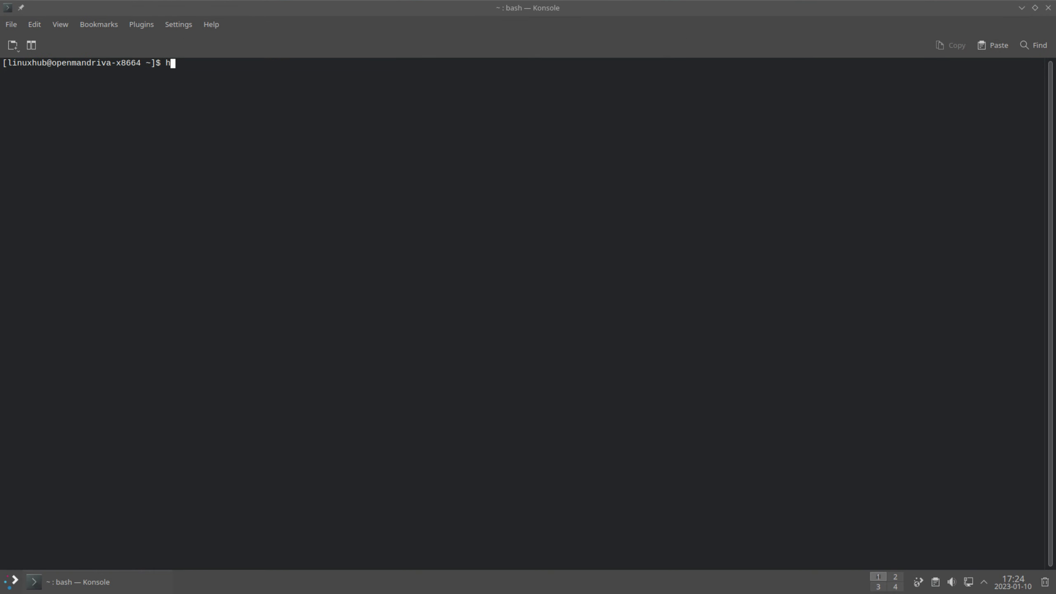
{"action": "type", "text": "top"}
{"action": "key", "text": "Return"}
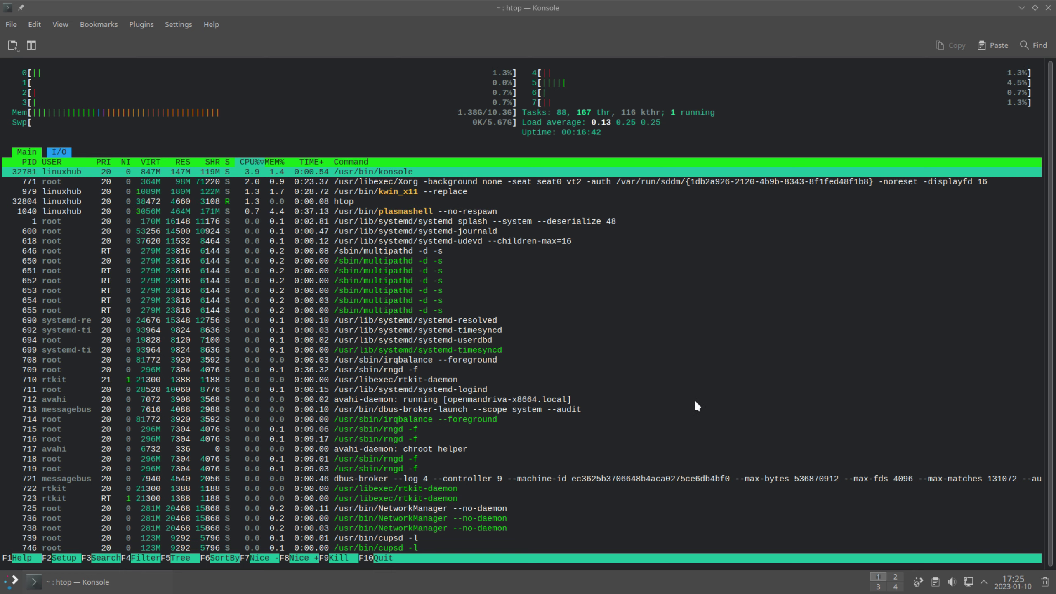
{"action": "key", "text": "q"}
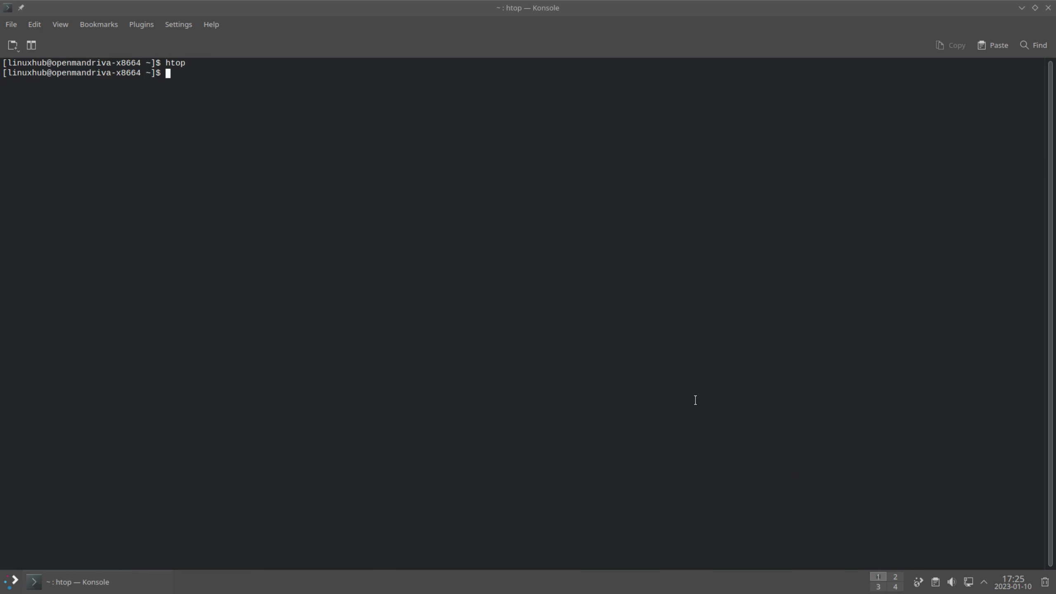
- Run neofetch to display the system information, and close Konsole
{"action": "type", "text": "neofetch"}
{"action": "key", "text": "Return"}
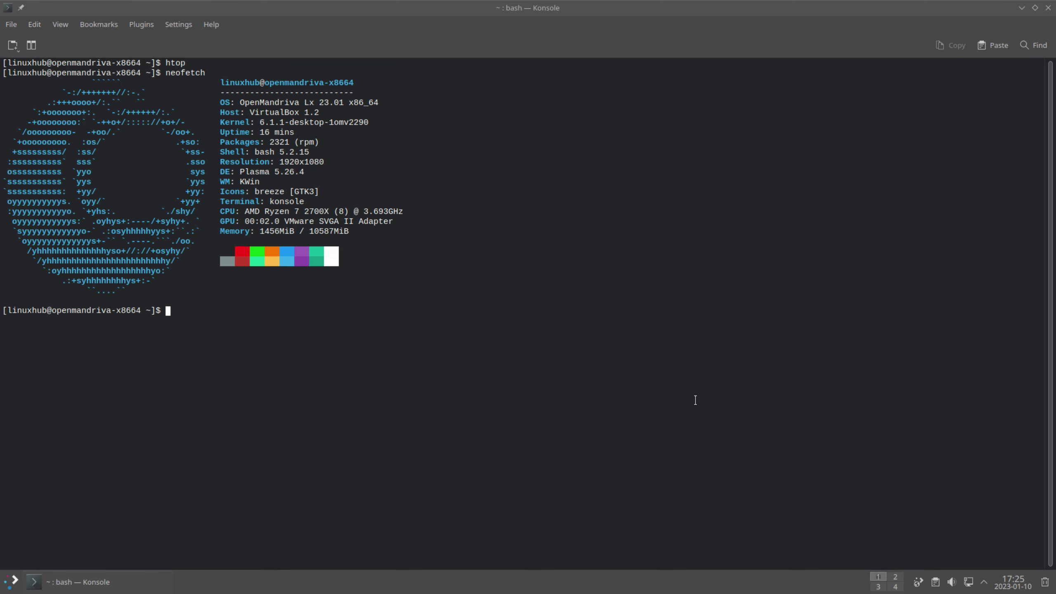
{"action": "left_click", "coordinate": [1048, 8]}
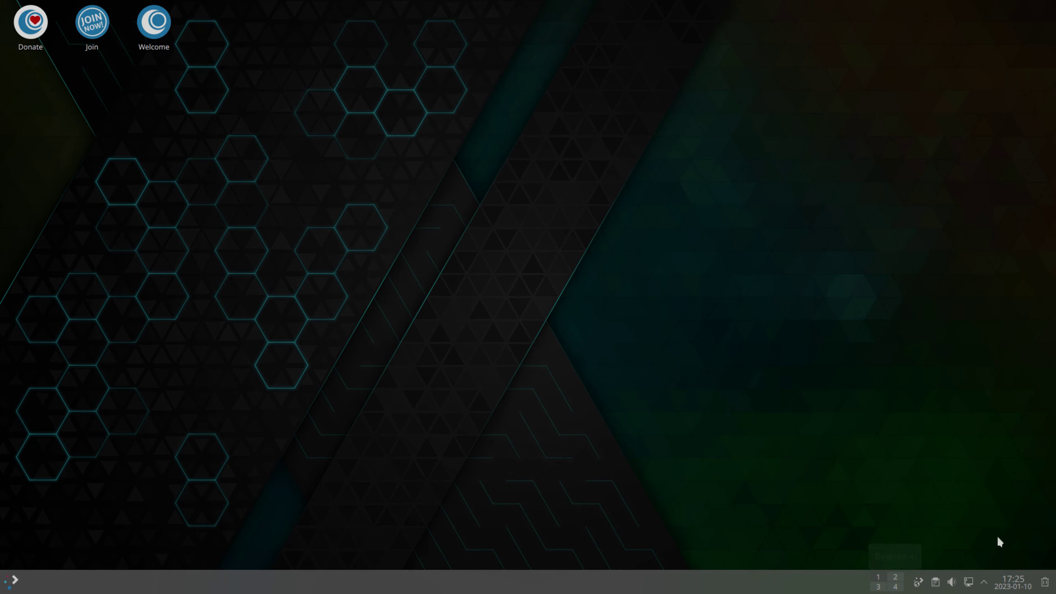
- Leave the session by shutting down the OpenMandriva system
{"action": "left_click", "coordinate": [10, 586]}
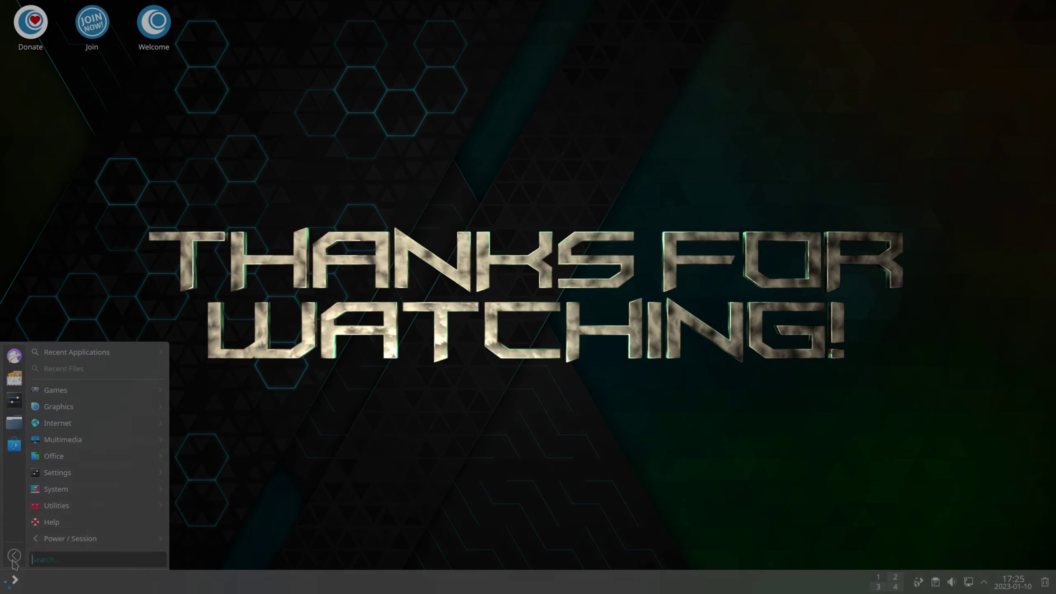
{"action": "left_click", "coordinate": [14, 557]}
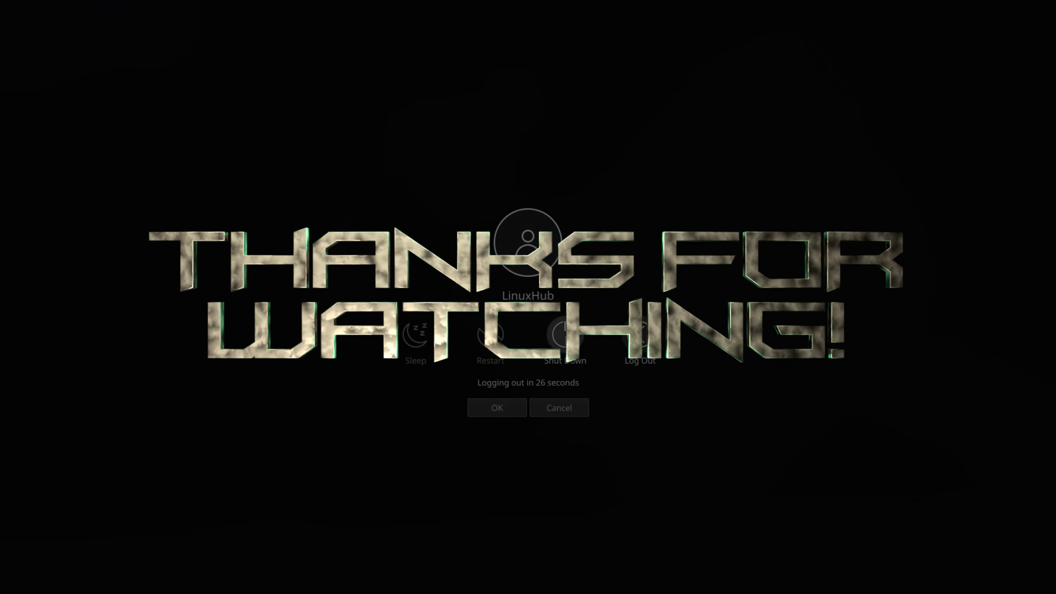
{"action": "left_click", "coordinate": [570, 336]}
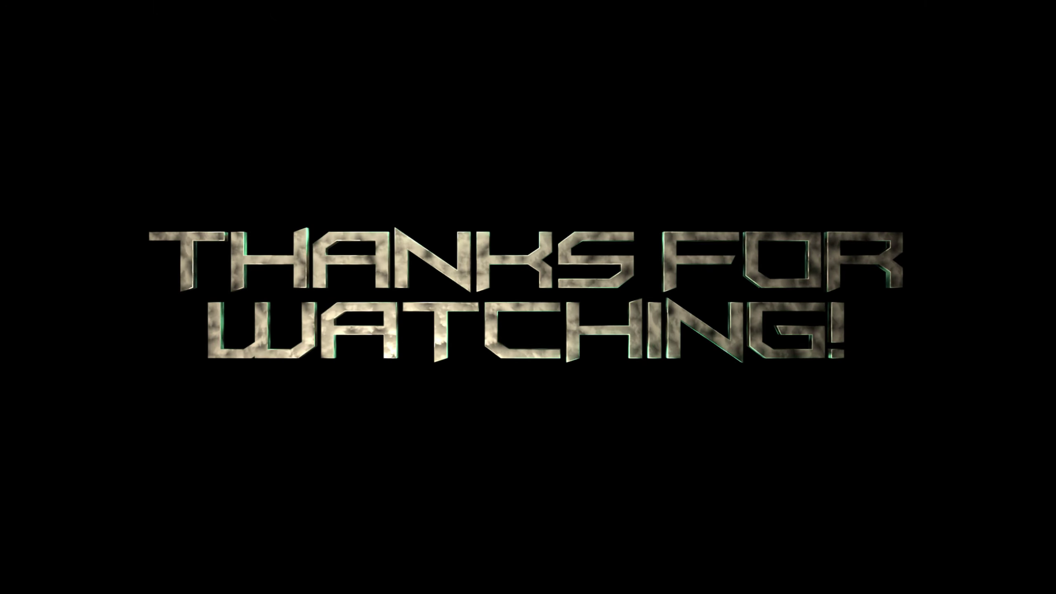